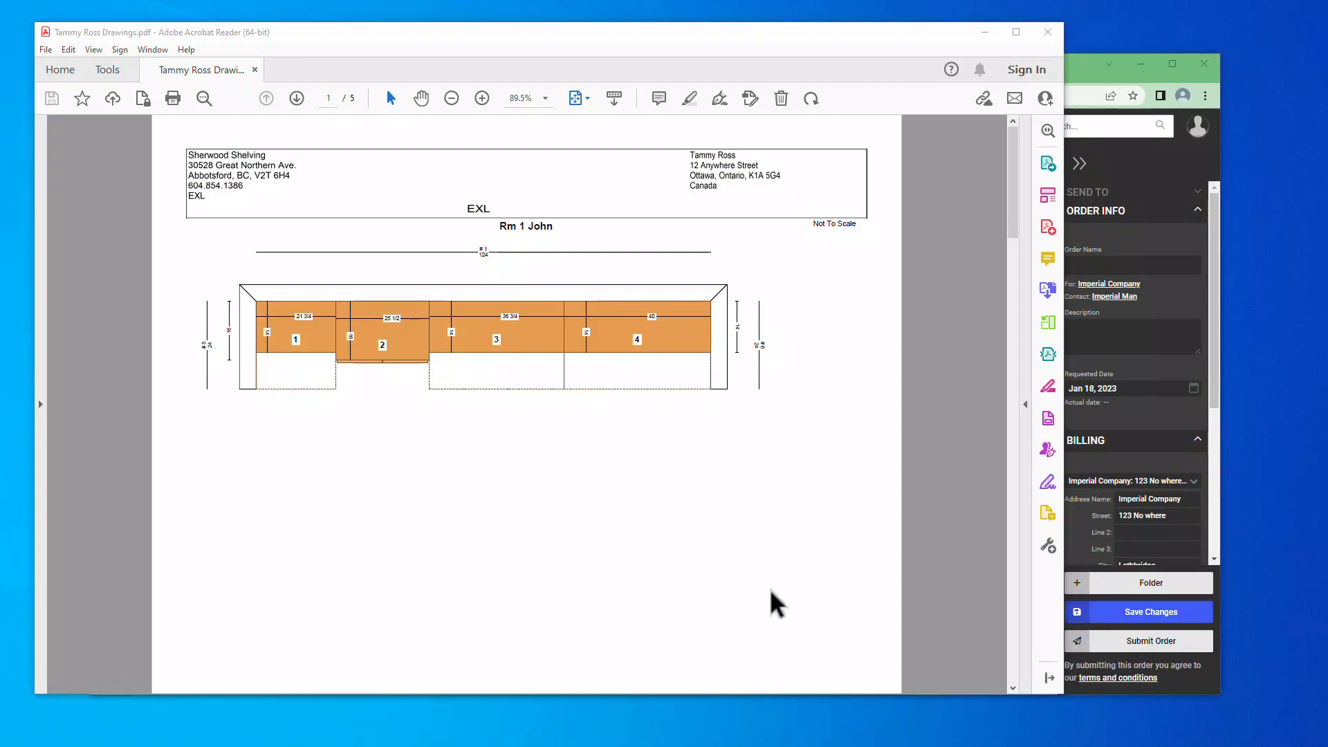
Examine the Rm 1 plan, its Wall 1 elevation and the Rm 2 plan in the closet drawings, returning to the first page
{"action": "scroll", "coordinate": [770, 601], "scroll_direction": "down", "scroll_amount": 3}
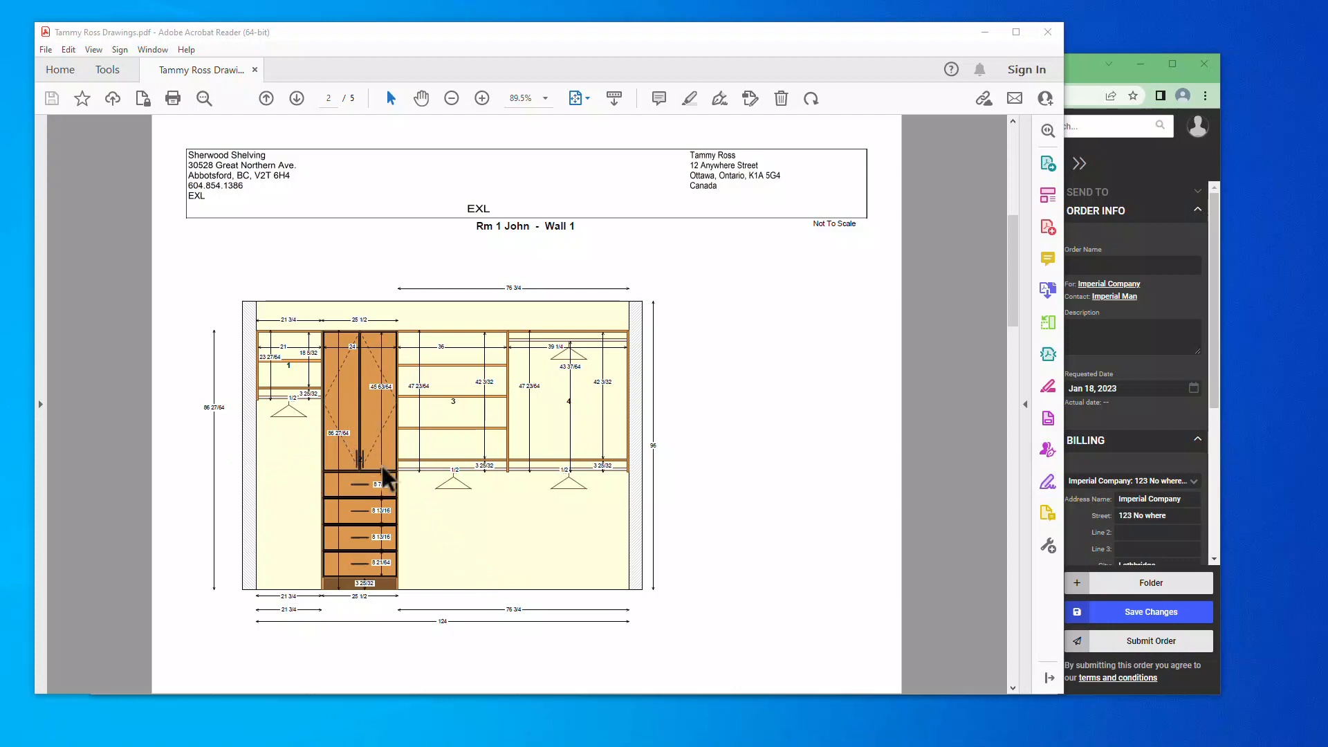
{"action": "key", "text": "Left"}
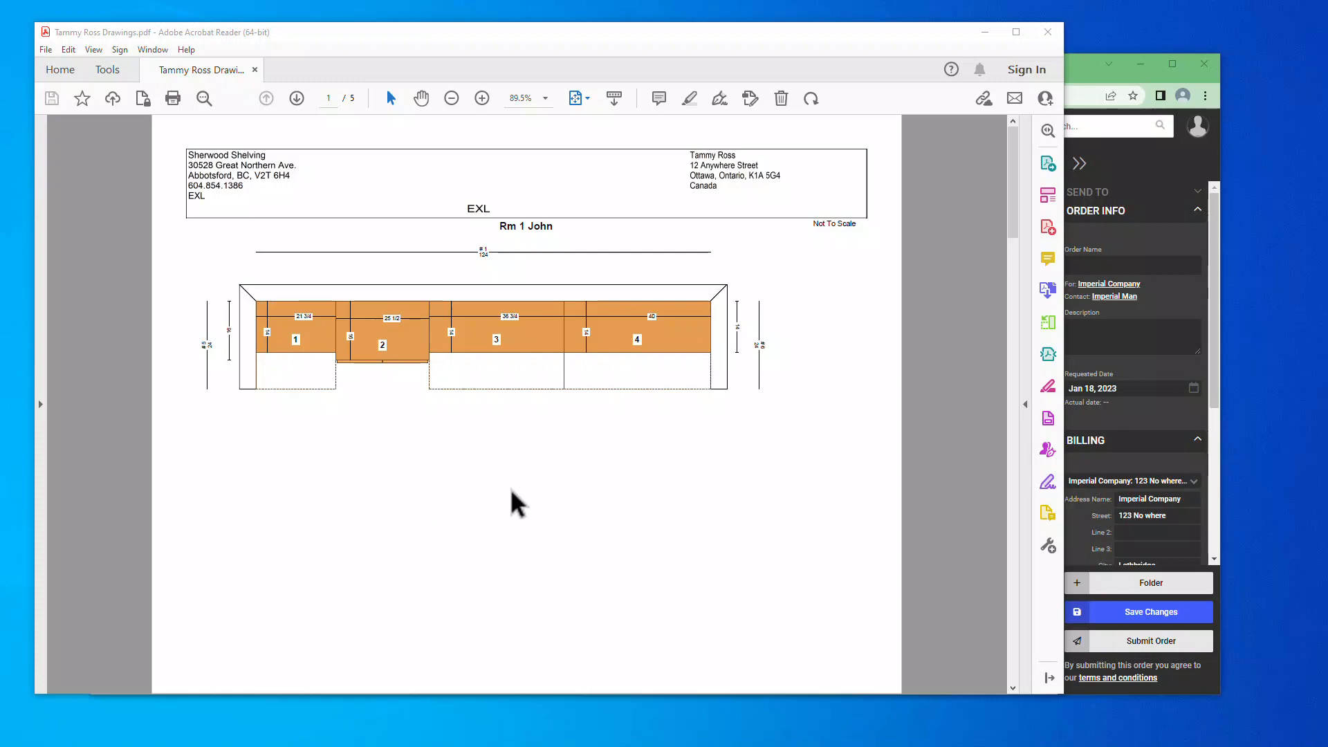
{"action": "key", "text": "Right"}
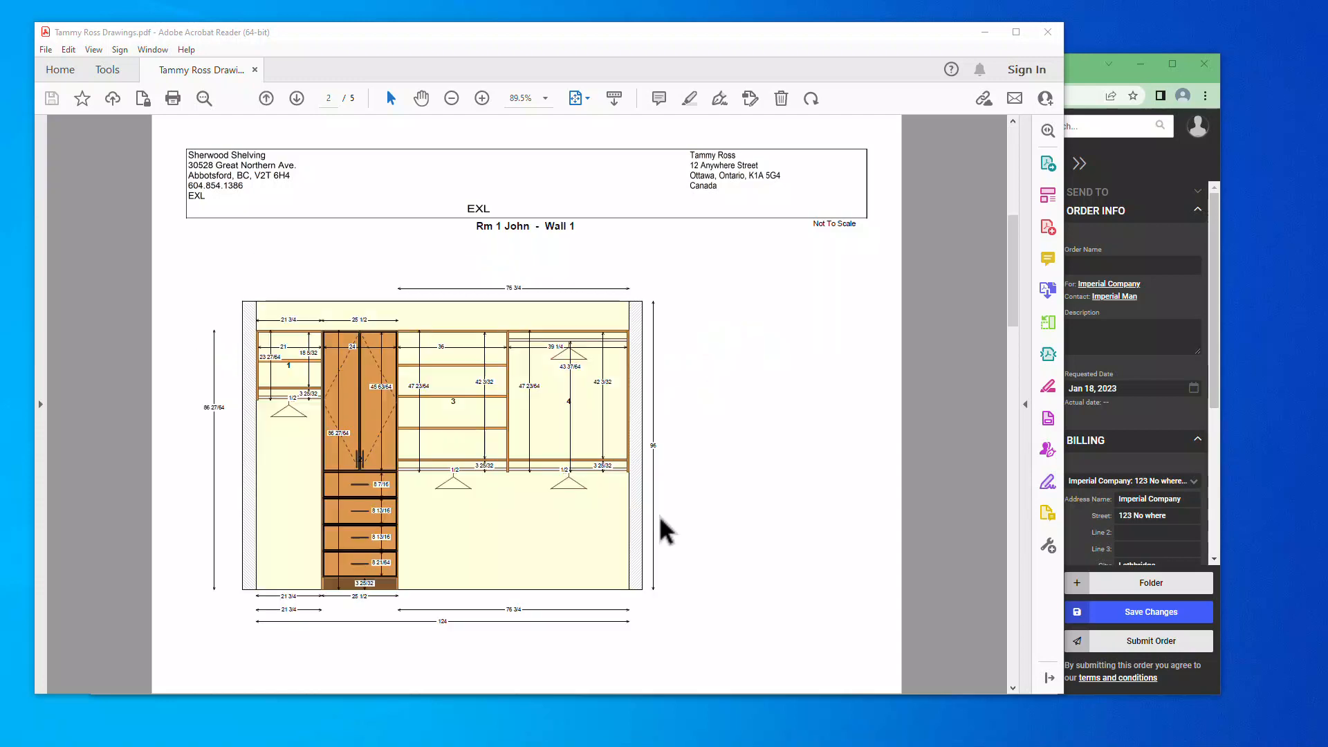
{"action": "key", "text": "Right"}
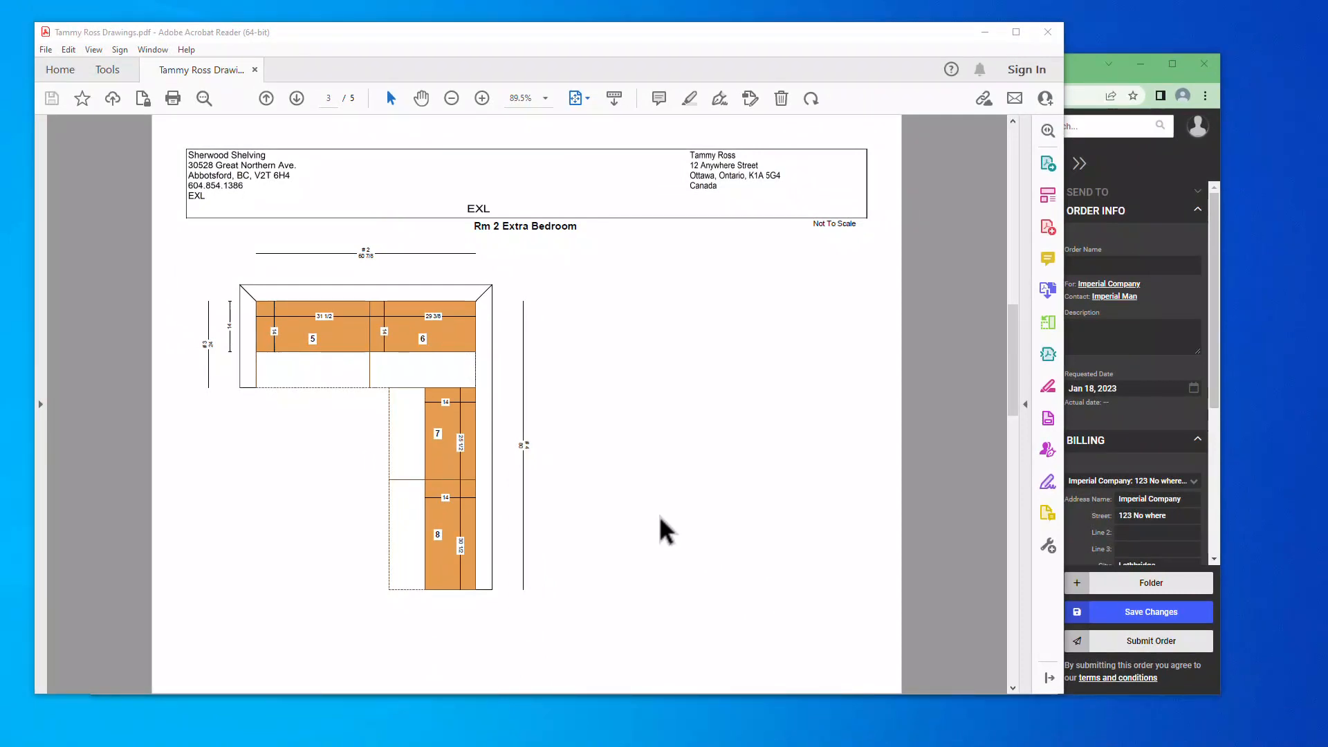
{"action": "key", "text": "Home"}
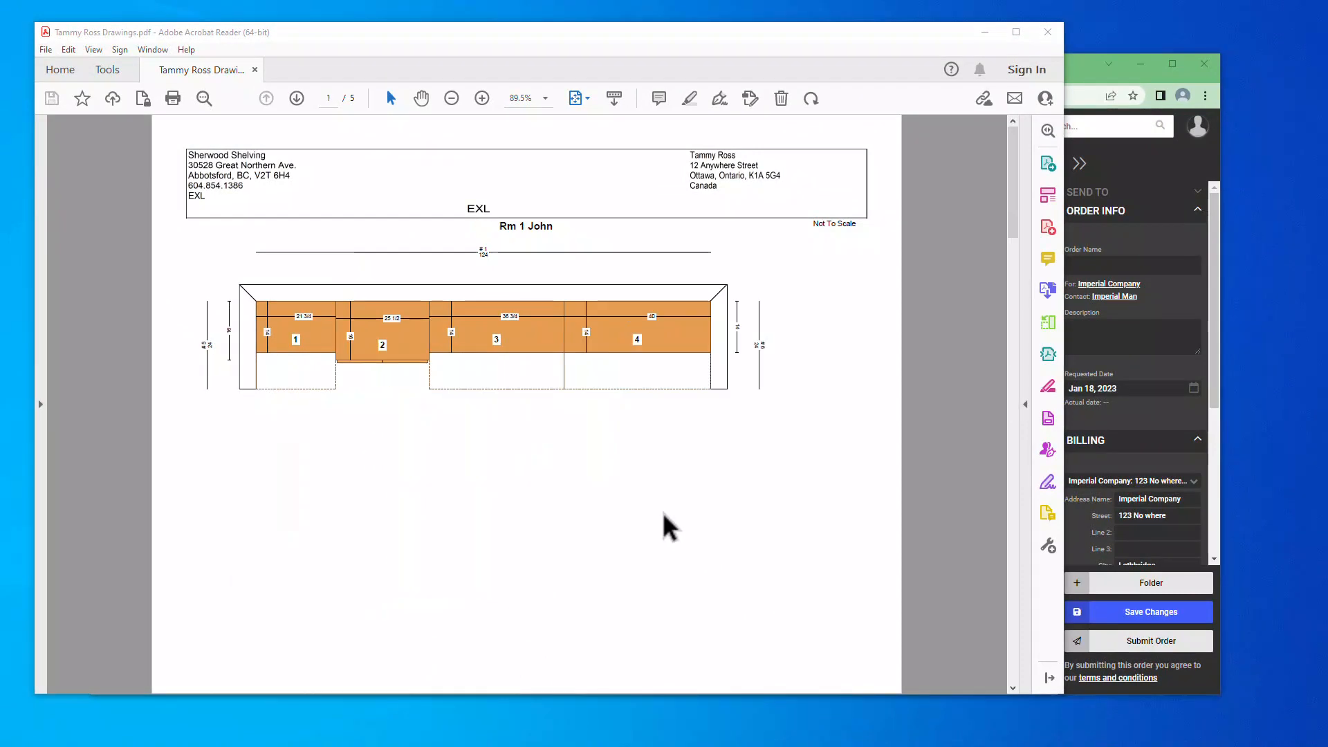
Switch to the import order in Chrome and examine the sizes and drilling values of the Gable - Special Drilling lines for Rm 1 and Rm 2
{"action": "left_click", "coordinate": [1076, 64]}
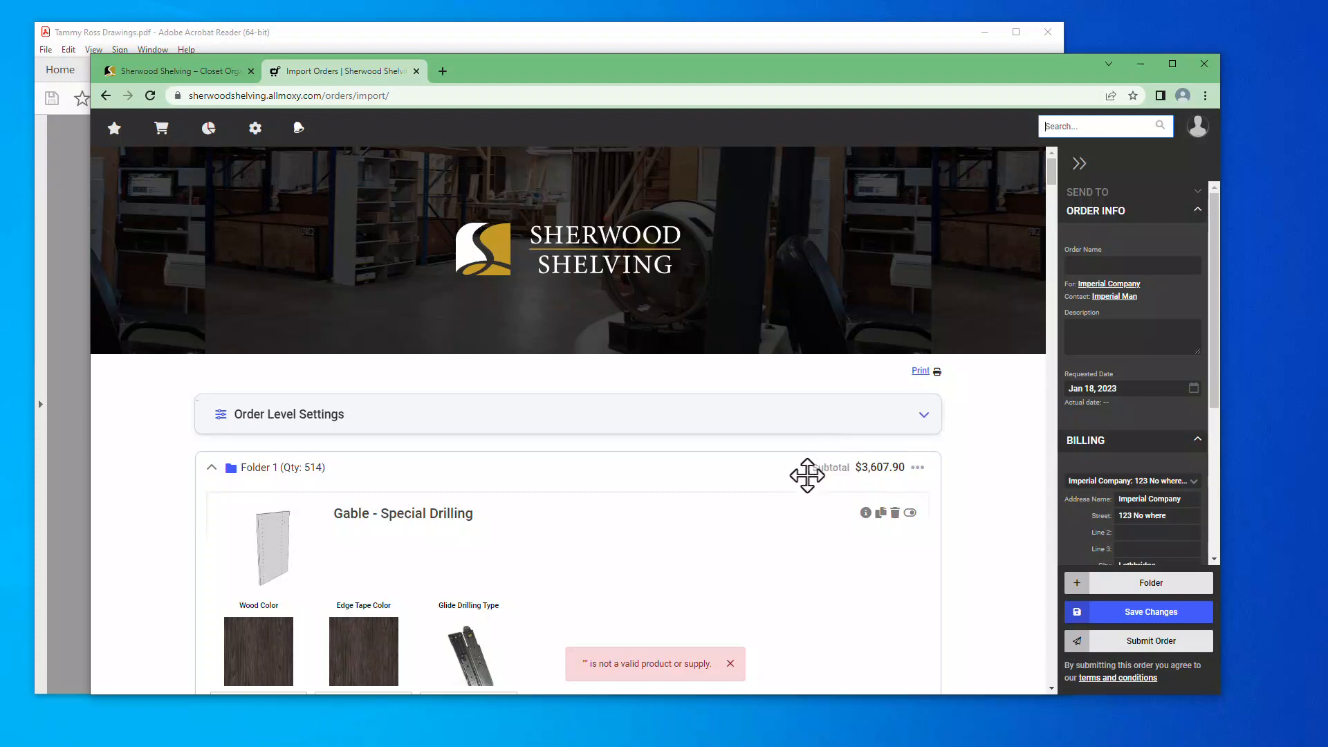
{"action": "scroll", "coordinate": [805, 477], "scroll_direction": "down", "scroll_amount": 2}
{"action": "scroll", "coordinate": [723, 519], "scroll_direction": "down", "scroll_amount": 2}
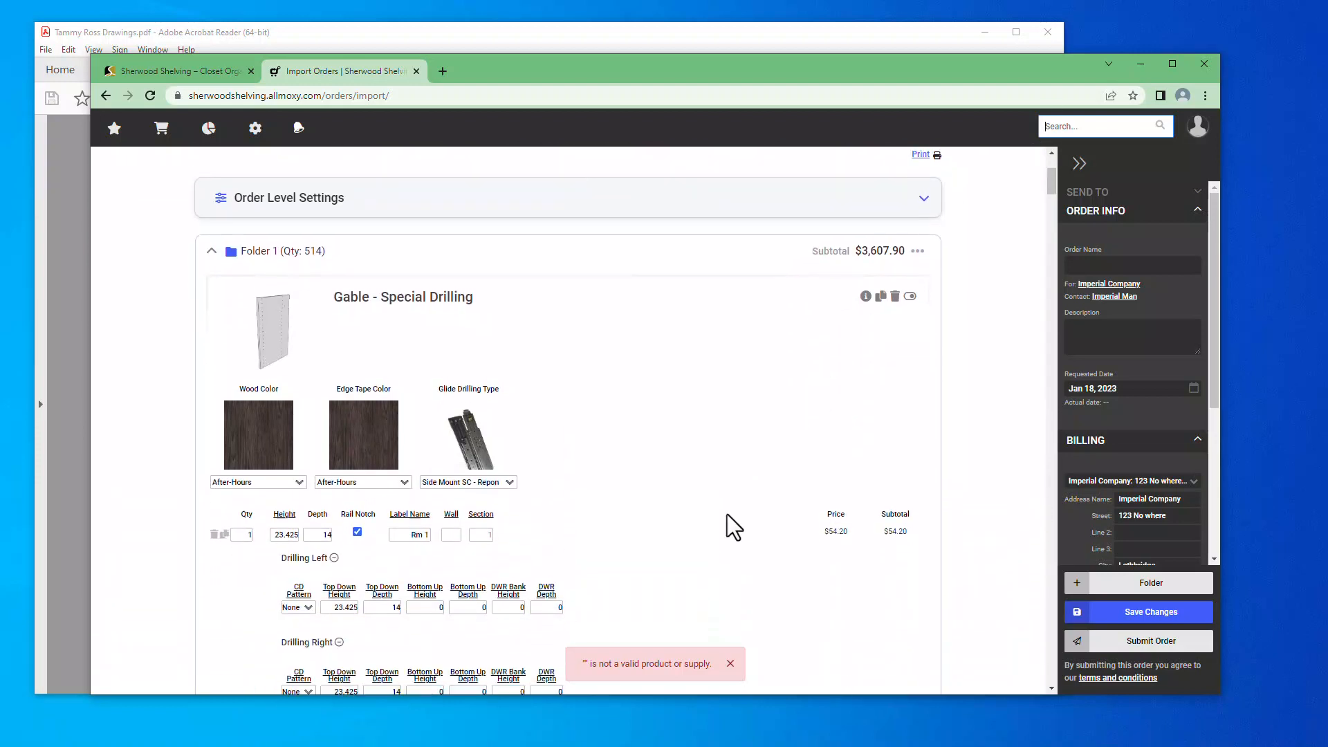
{"action": "scroll", "coordinate": [720, 519], "scroll_direction": "down", "scroll_amount": 1}
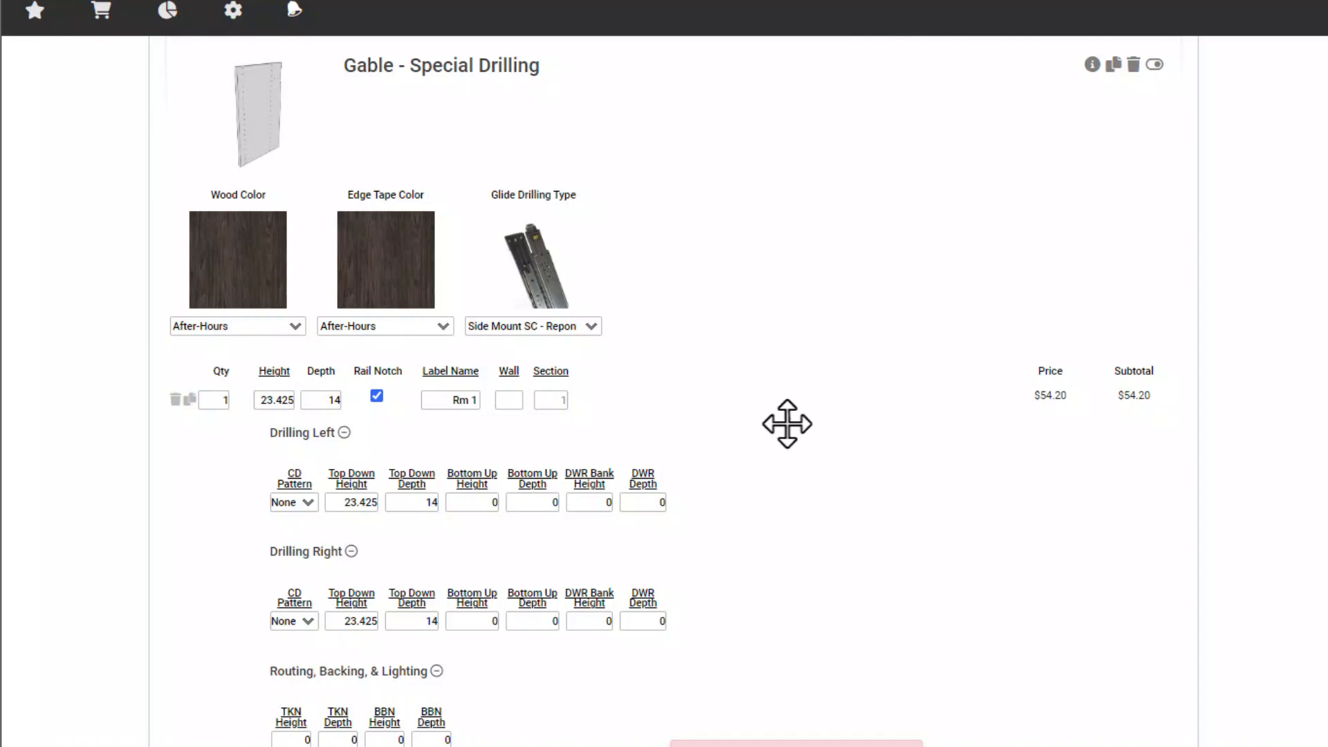
{"action": "scroll", "coordinate": [787, 423], "scroll_direction": "down", "scroll_amount": 3}
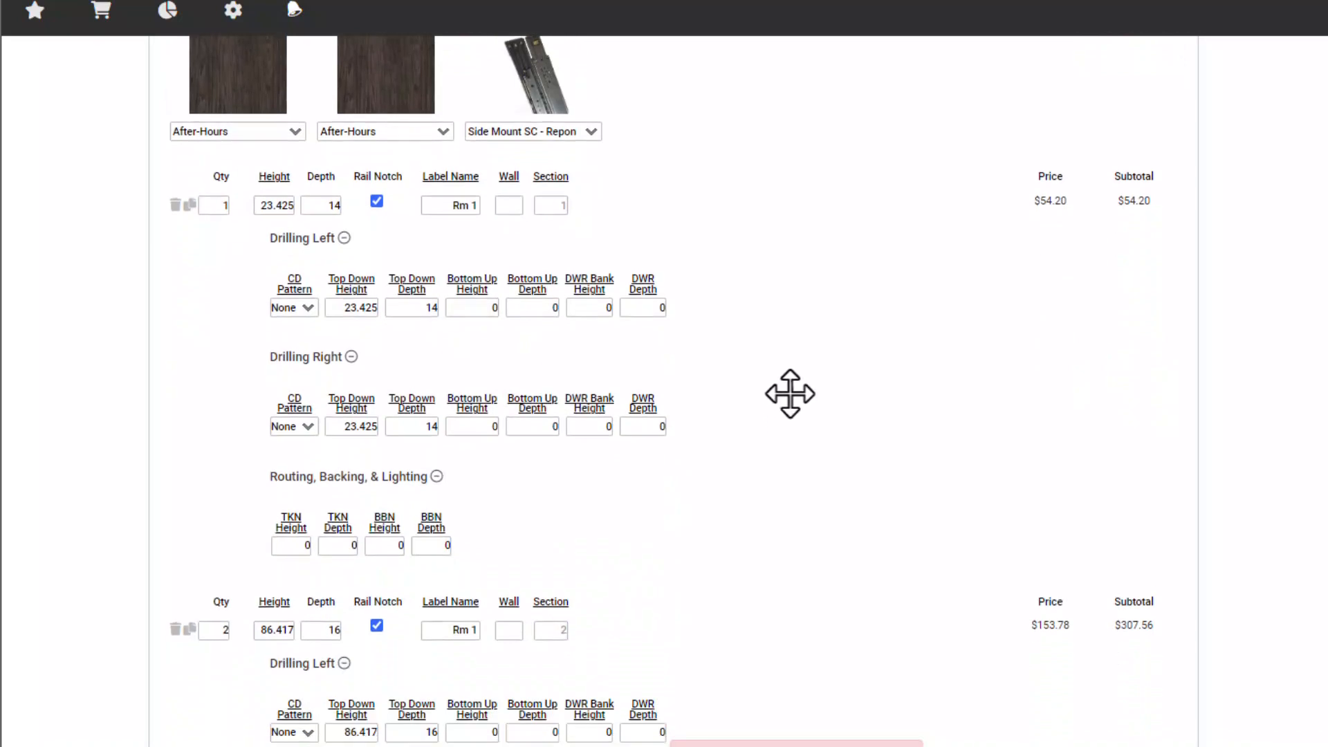
{"action": "scroll", "coordinate": [790, 393], "scroll_direction": "down", "scroll_amount": 3}
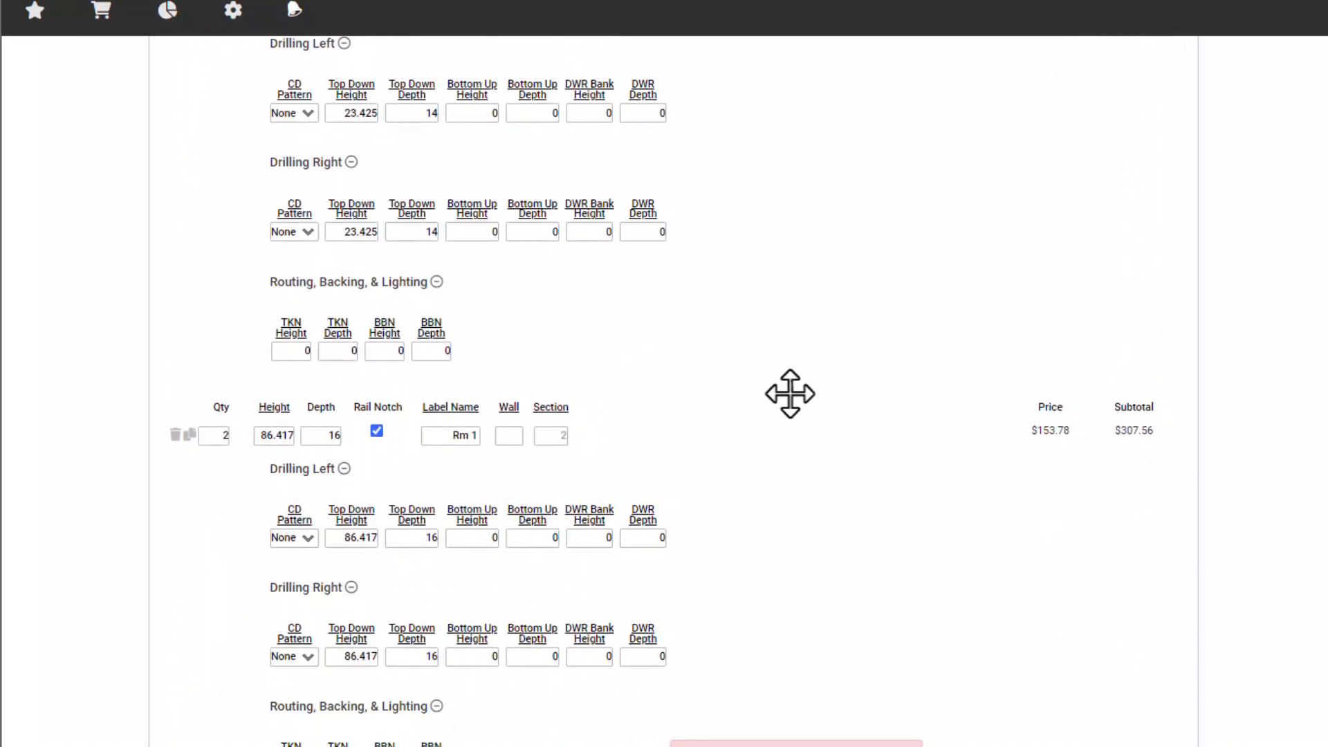
{"action": "scroll", "coordinate": [783, 396], "scroll_direction": "down", "scroll_amount": 2}
{"action": "scroll", "coordinate": [782, 396], "scroll_direction": "up", "scroll_amount": 5}
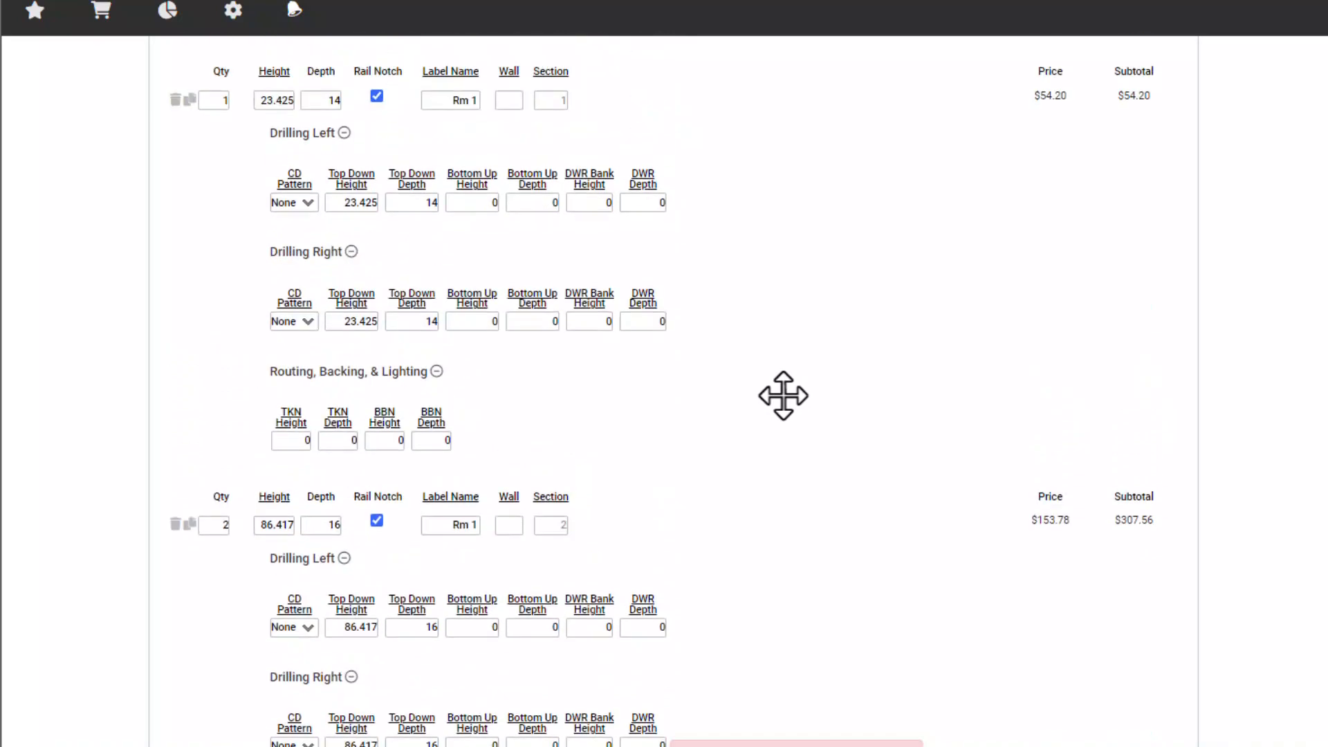
{"action": "scroll", "coordinate": [807, 417], "scroll_direction": "down", "scroll_amount": 10}
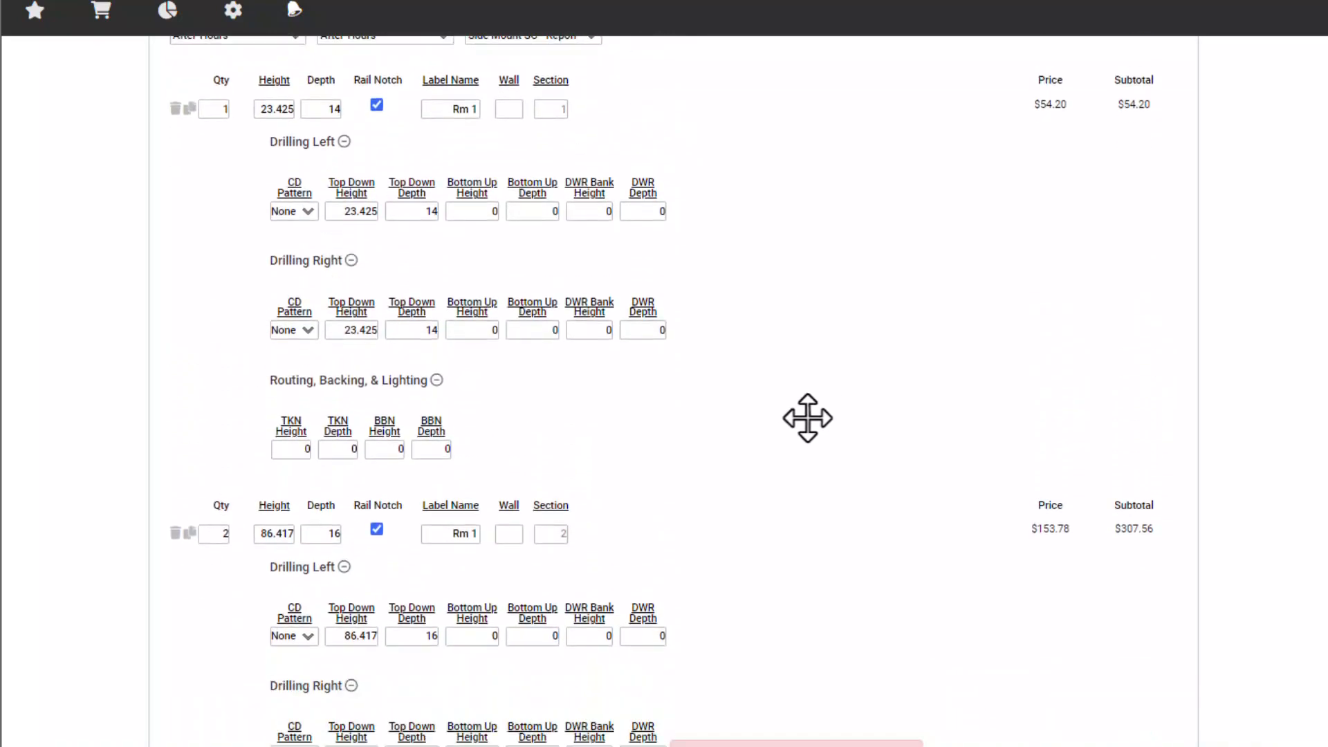
{"action": "scroll", "coordinate": [807, 418], "scroll_direction": "down", "scroll_amount": 2}
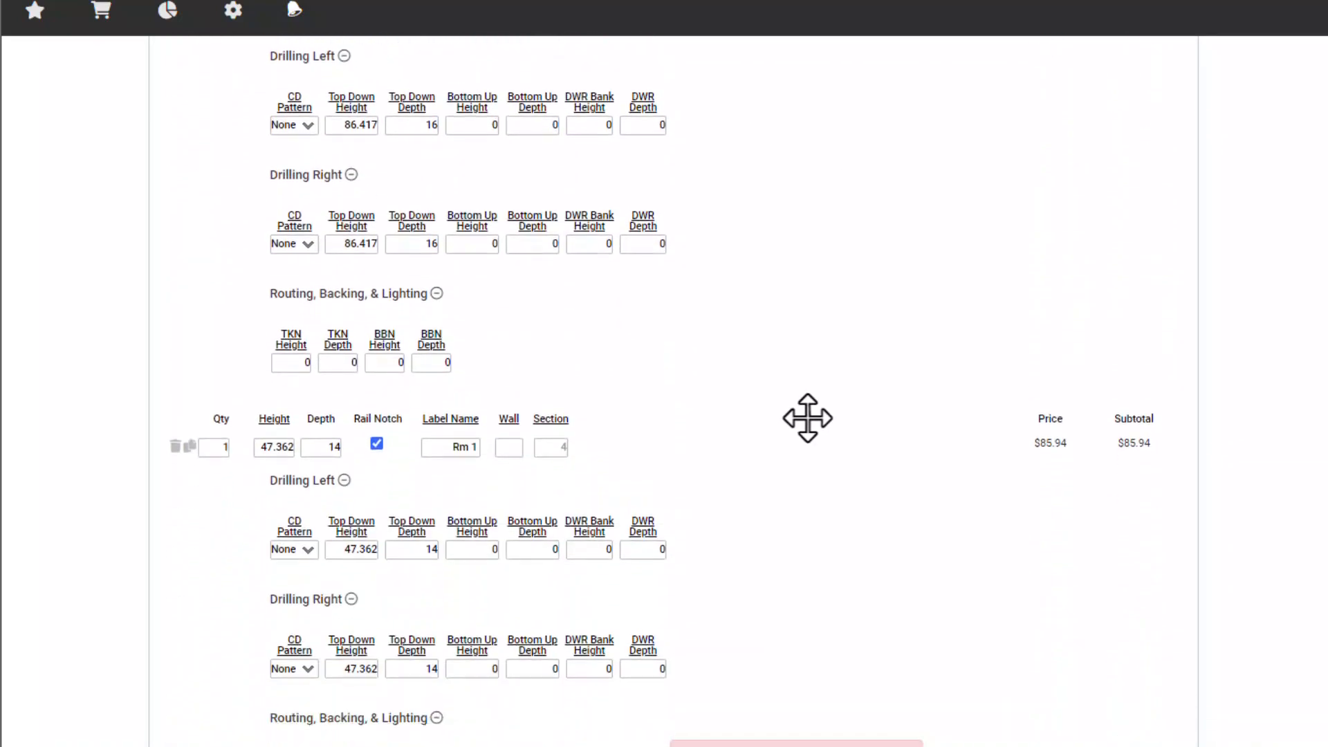
{"action": "scroll", "coordinate": [808, 418], "scroll_direction": "down", "scroll_amount": 2}
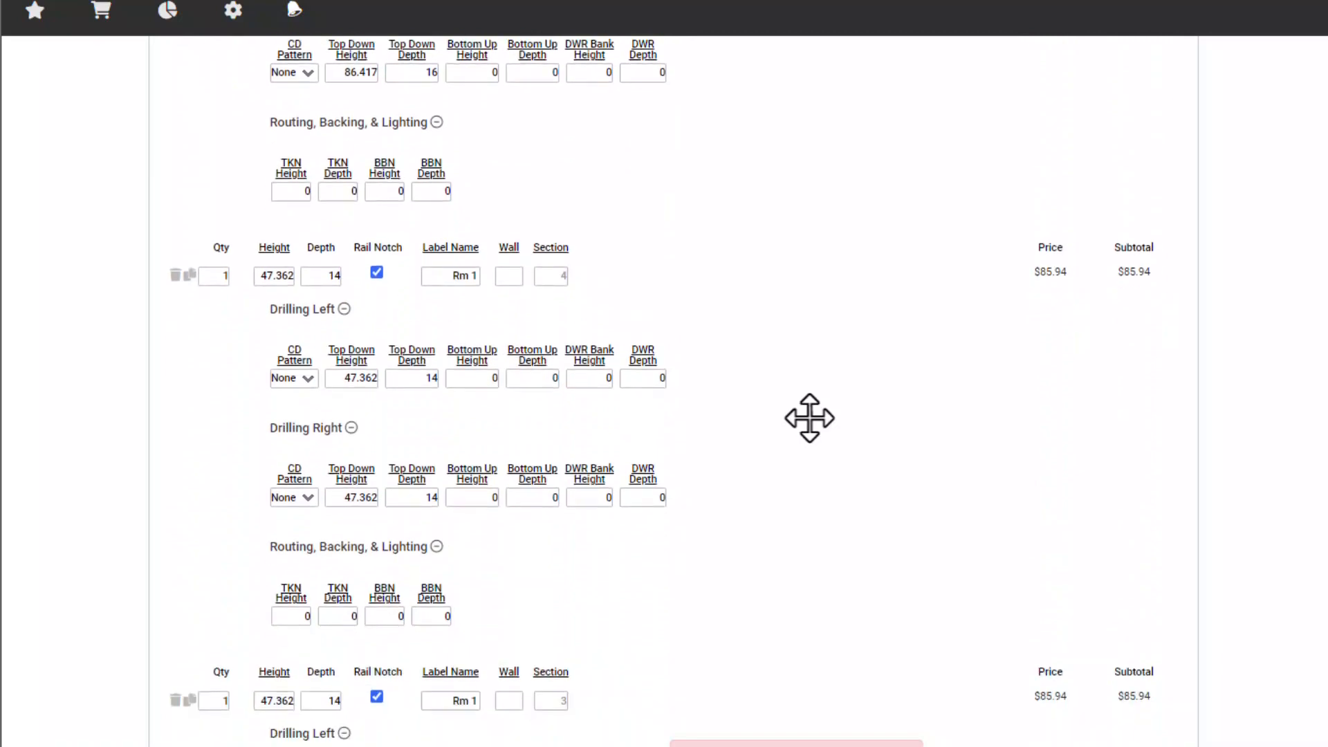
{"action": "scroll", "coordinate": [809, 418], "scroll_direction": "down", "scroll_amount": 5}
{"action": "scroll", "coordinate": [810, 418], "scroll_direction": "down", "scroll_amount": 7}
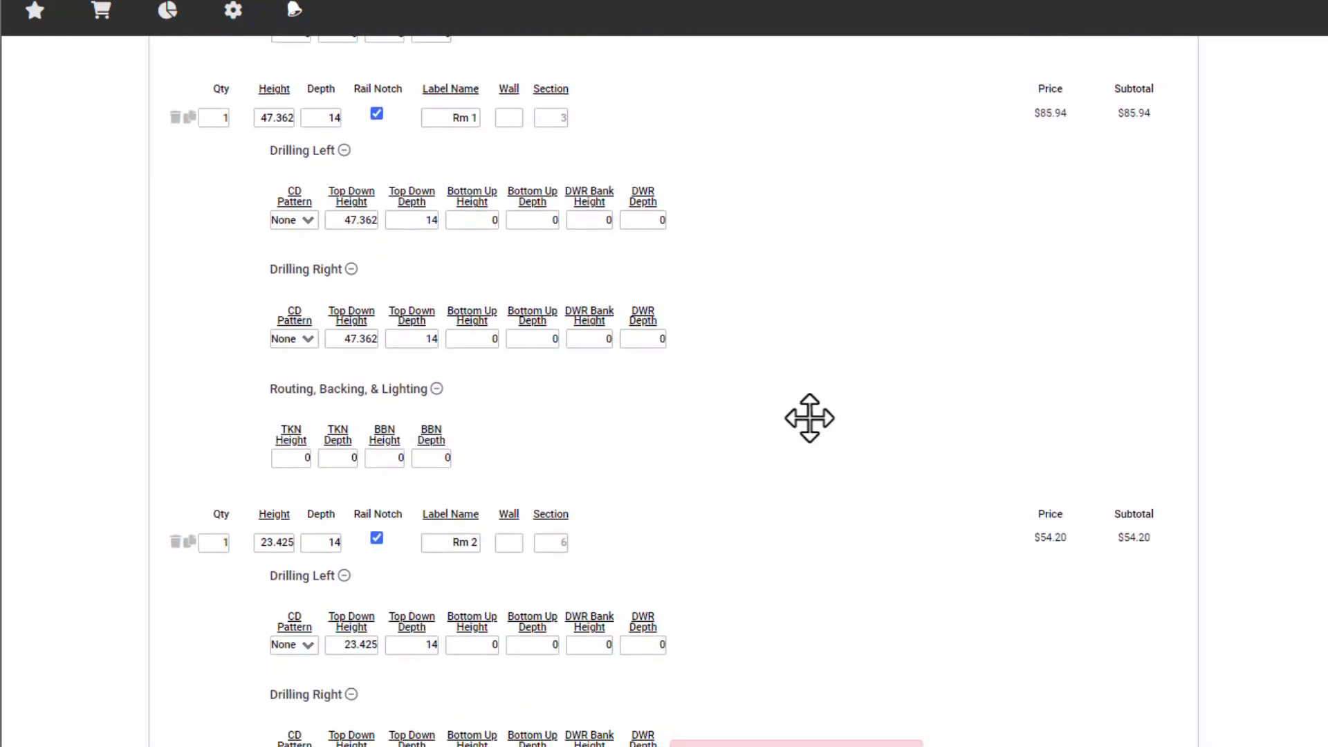
{"action": "scroll", "coordinate": [807, 428], "scroll_direction": "down", "scroll_amount": 7}
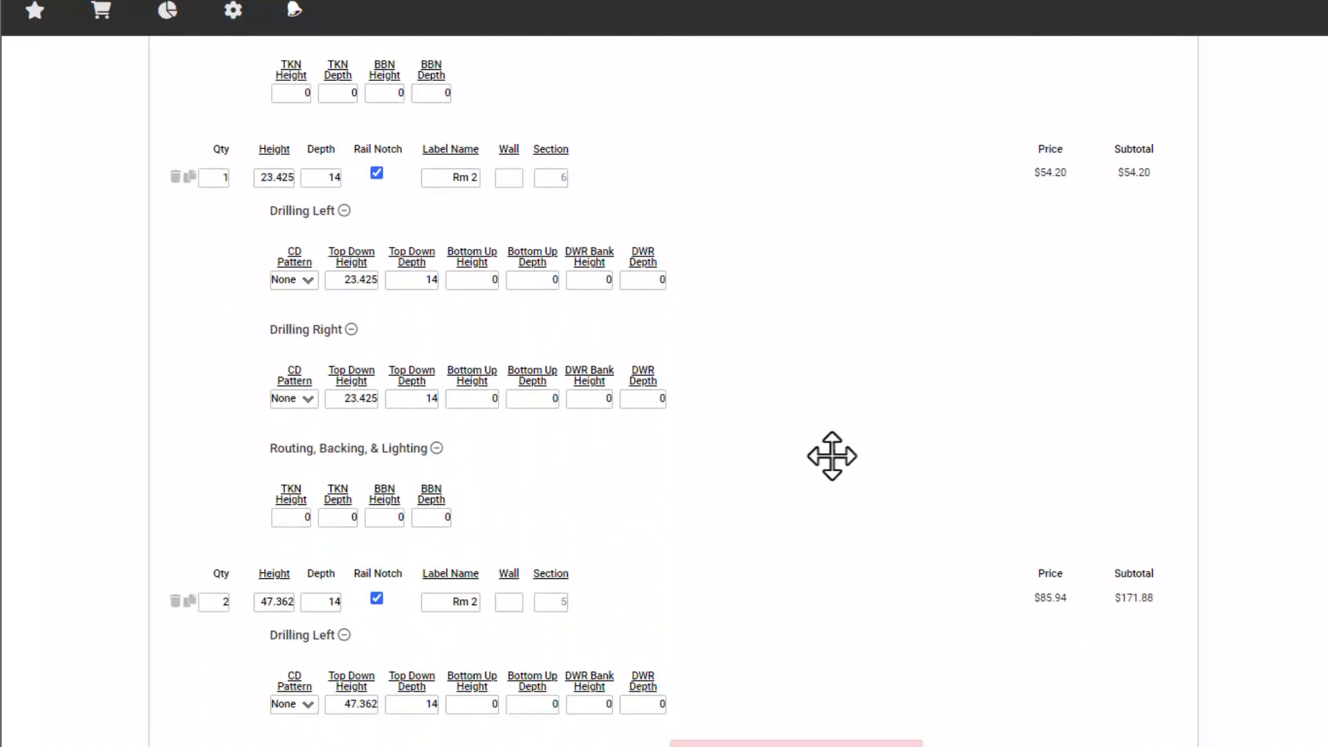
{"action": "scroll", "coordinate": [826, 451], "scroll_direction": "down", "scroll_amount": 15}
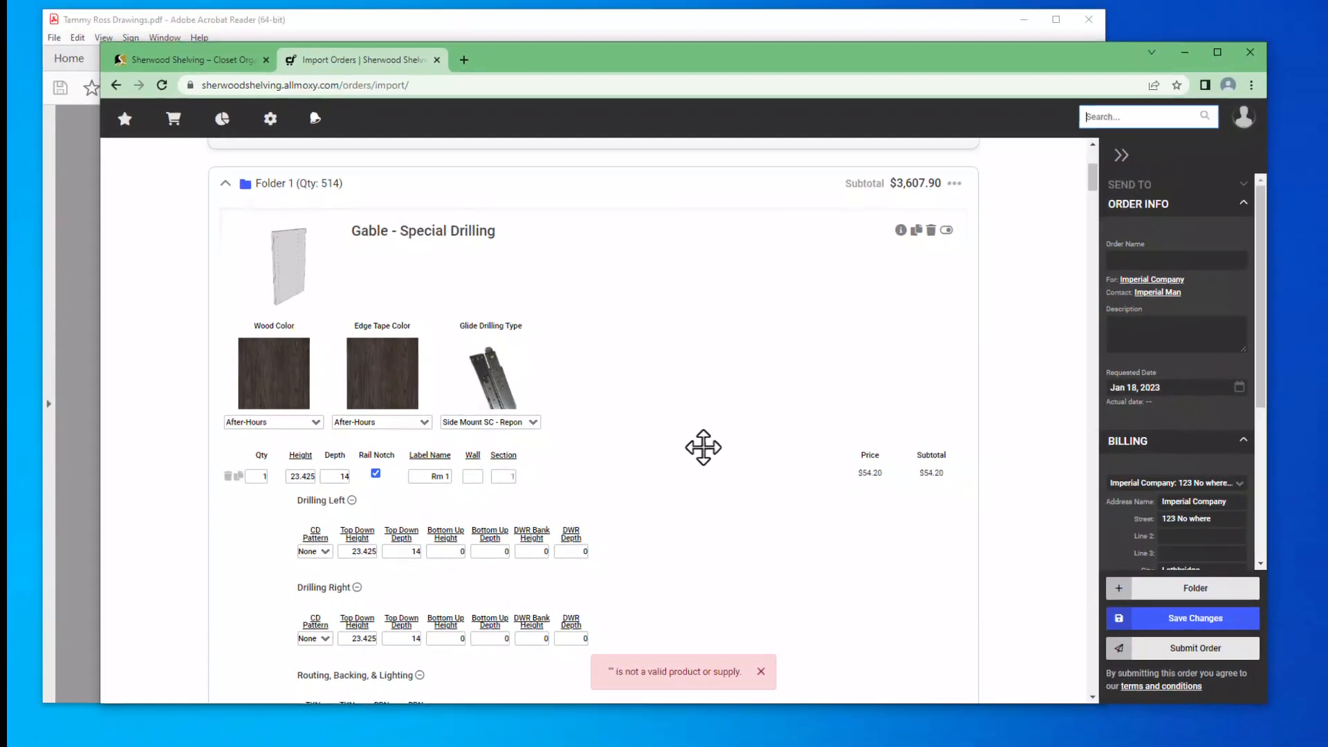
{"action": "scroll", "coordinate": [694, 455], "scroll_direction": "up", "scroll_amount": 3}
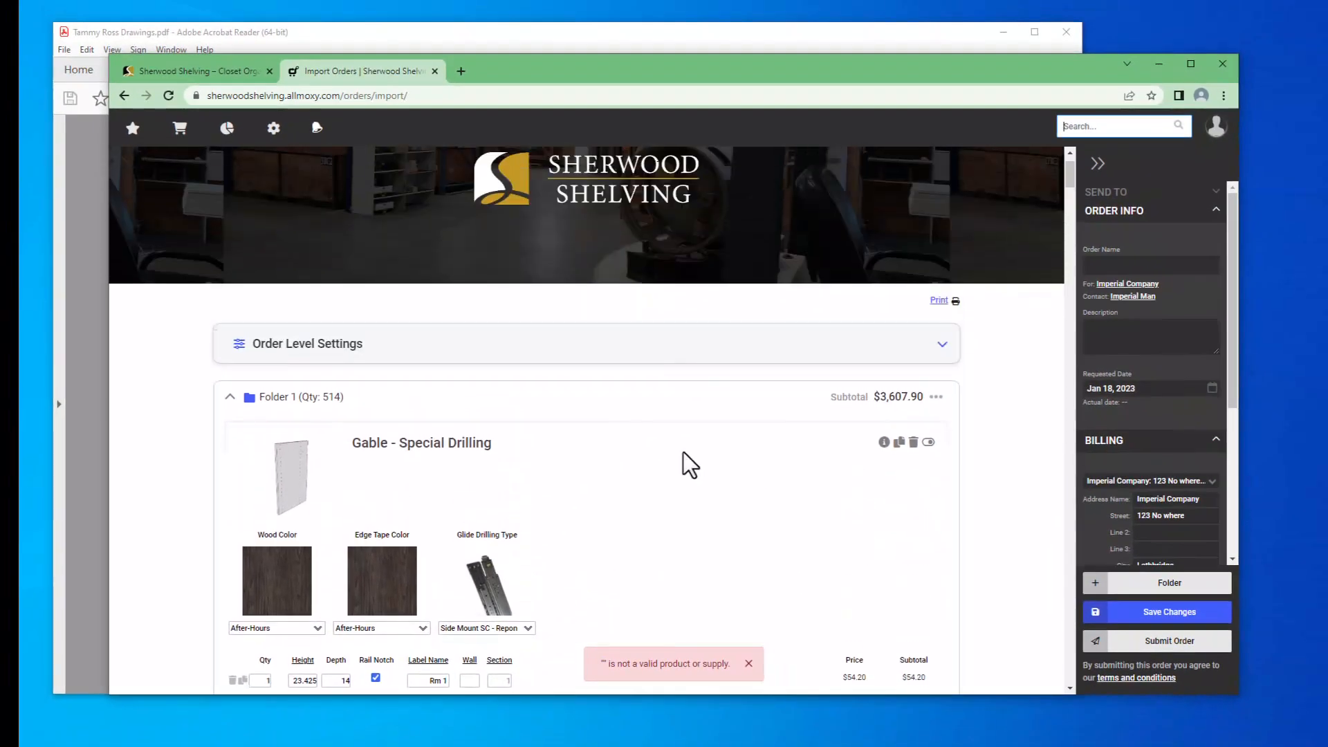
{"action": "scroll", "coordinate": [689, 459], "scroll_direction": "down", "scroll_amount": 4}
{"action": "middle_click", "coordinate": [679, 458]}
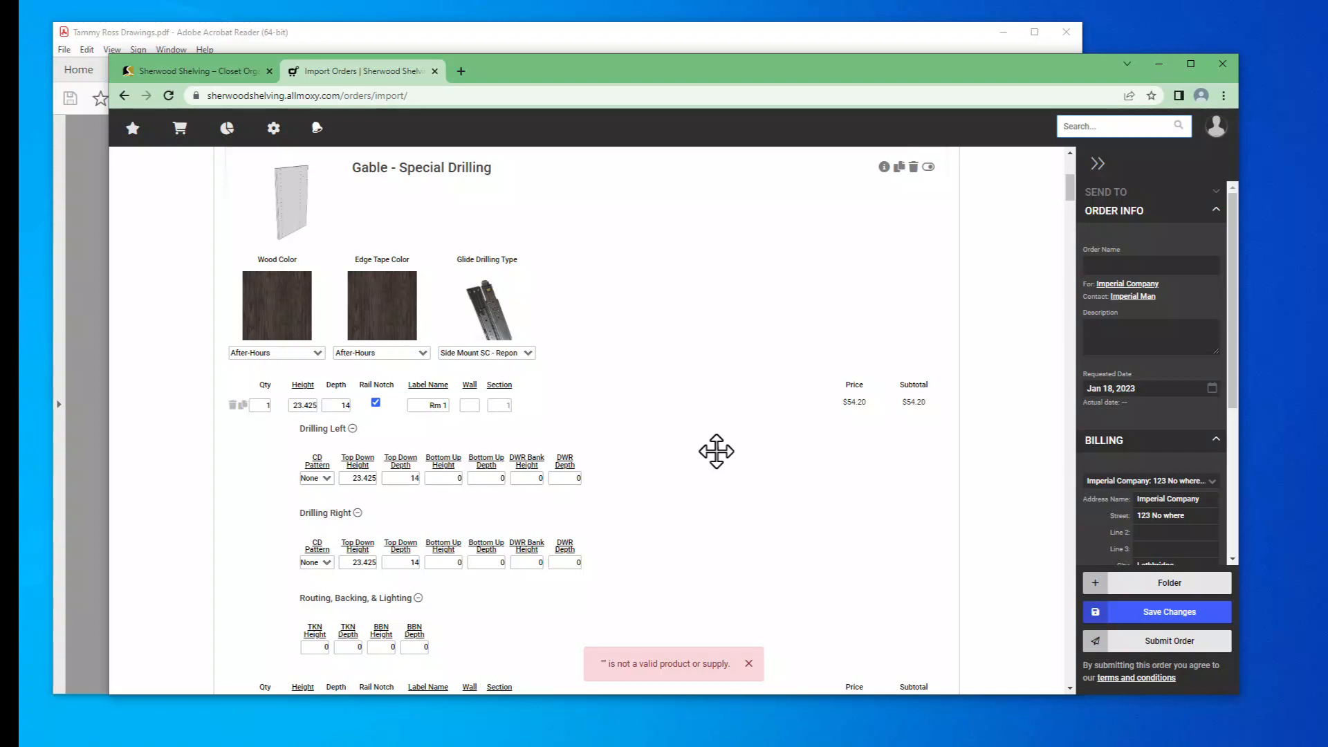
Arrange the import order and the PDF drawings side by side, showing the Rm 1 Wall 1 elevation in the PDF
{"action": "left_click", "coordinate": [837, 29]}
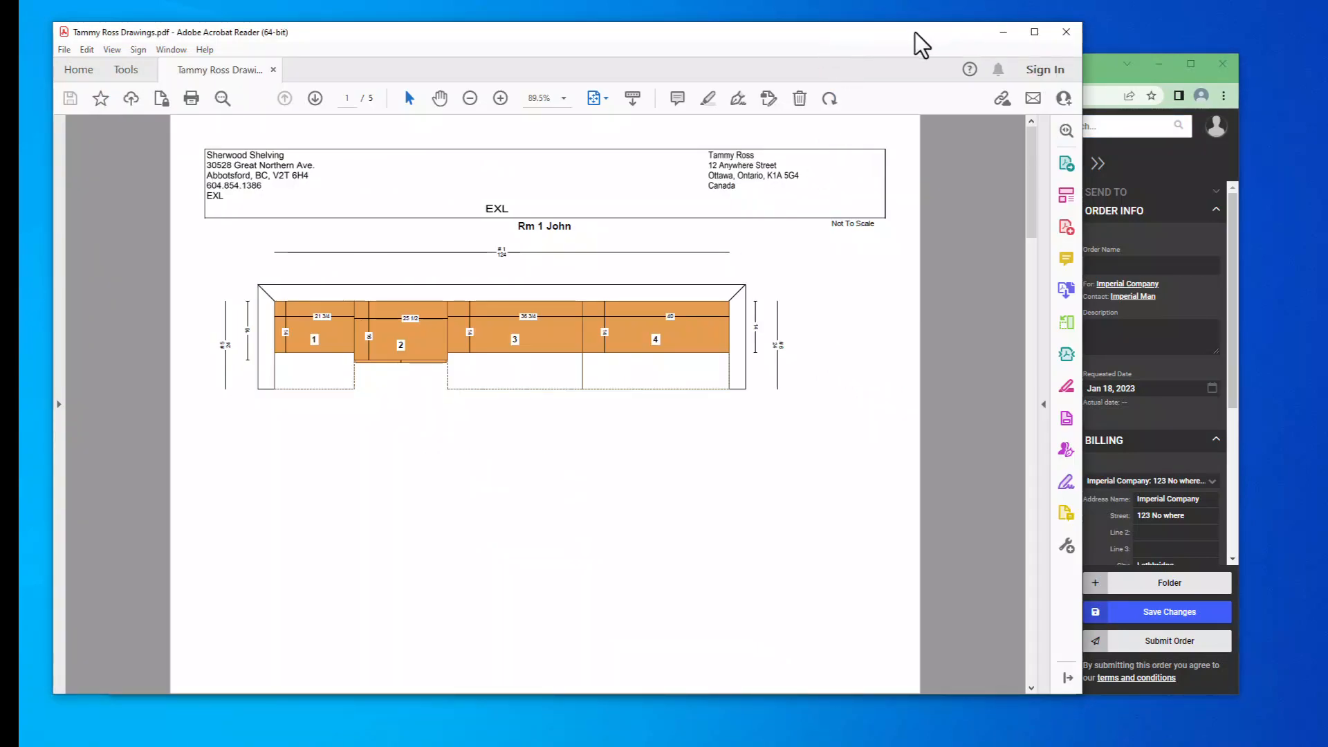
{"action": "left_click_drag", "start_coordinate": [925, 45], "coordinate": [1327, 78]}
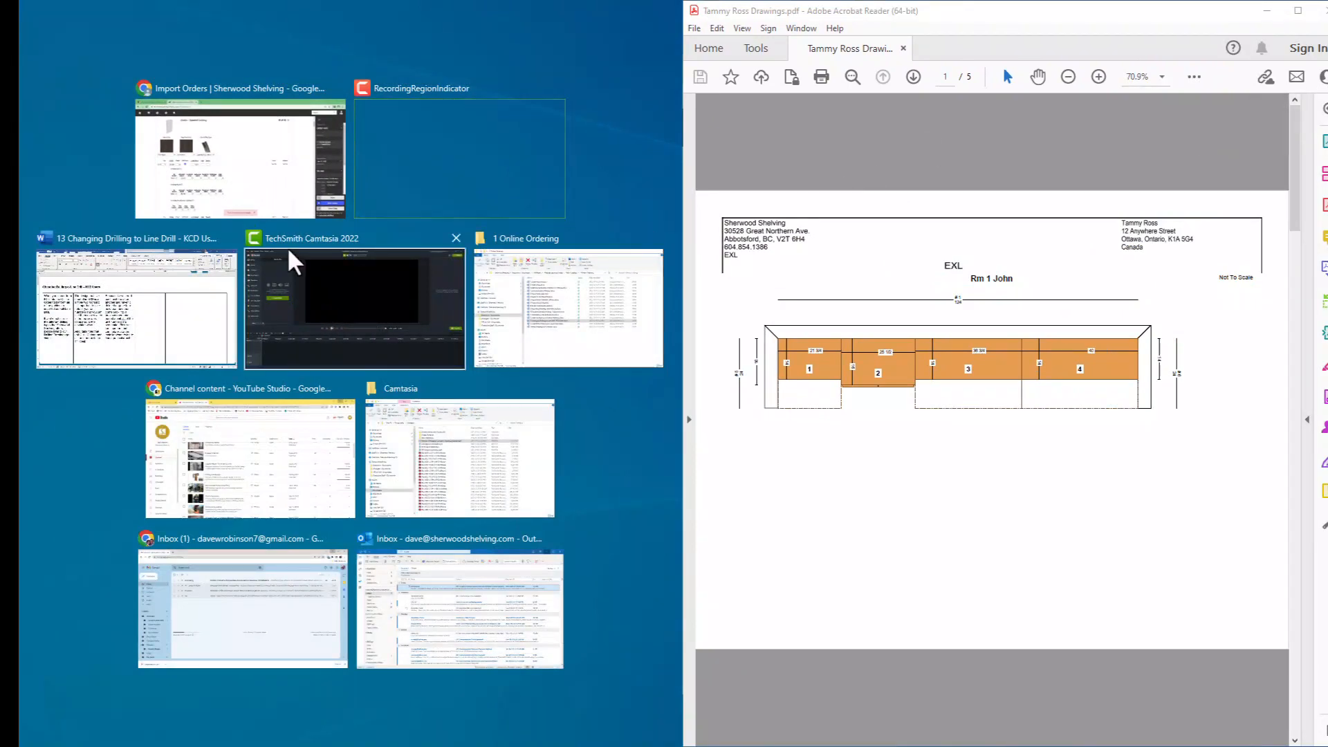
{"action": "left_click", "coordinate": [256, 198]}
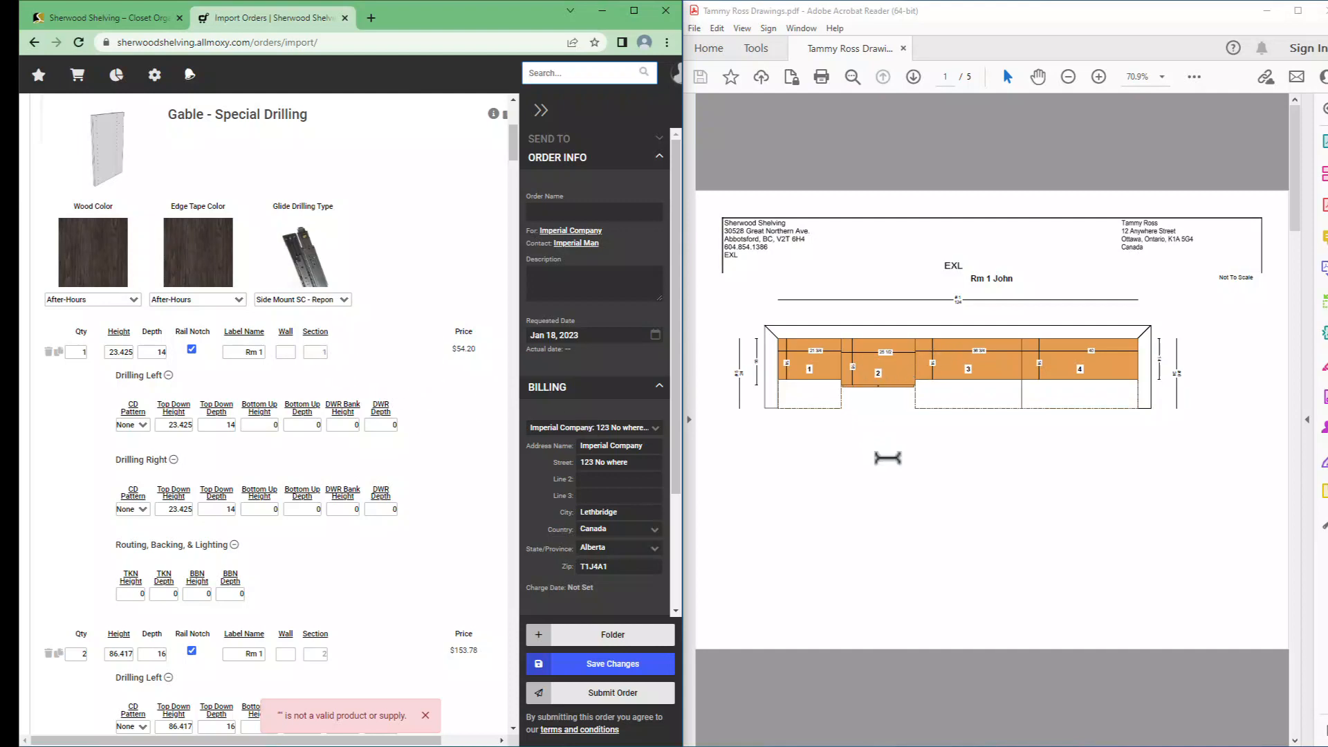
{"action": "scroll", "coordinate": [887, 458], "scroll_direction": "down", "scroll_amount": 1}
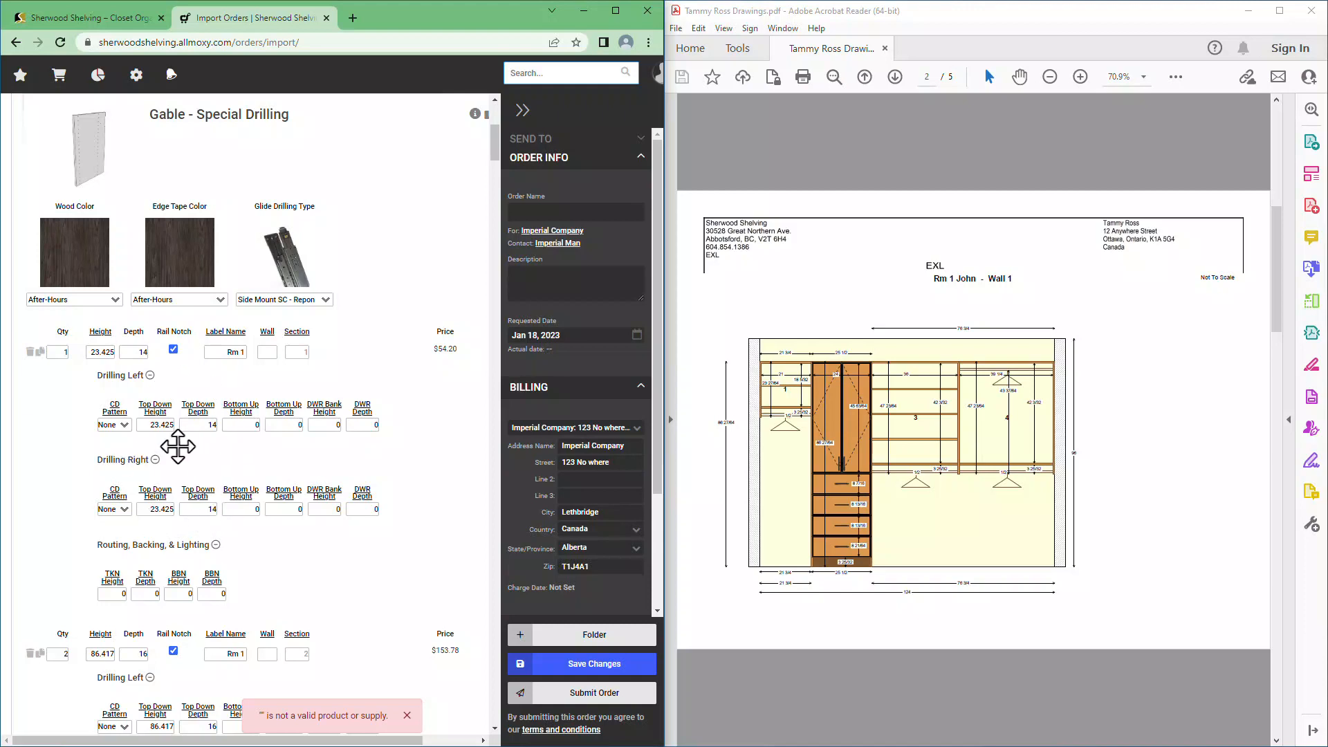
Collapse the Drilling Left, Drilling Right and Routing, Backing, & Lighting sections of the section 1 gable
{"action": "left_click", "coordinate": [150, 375]}
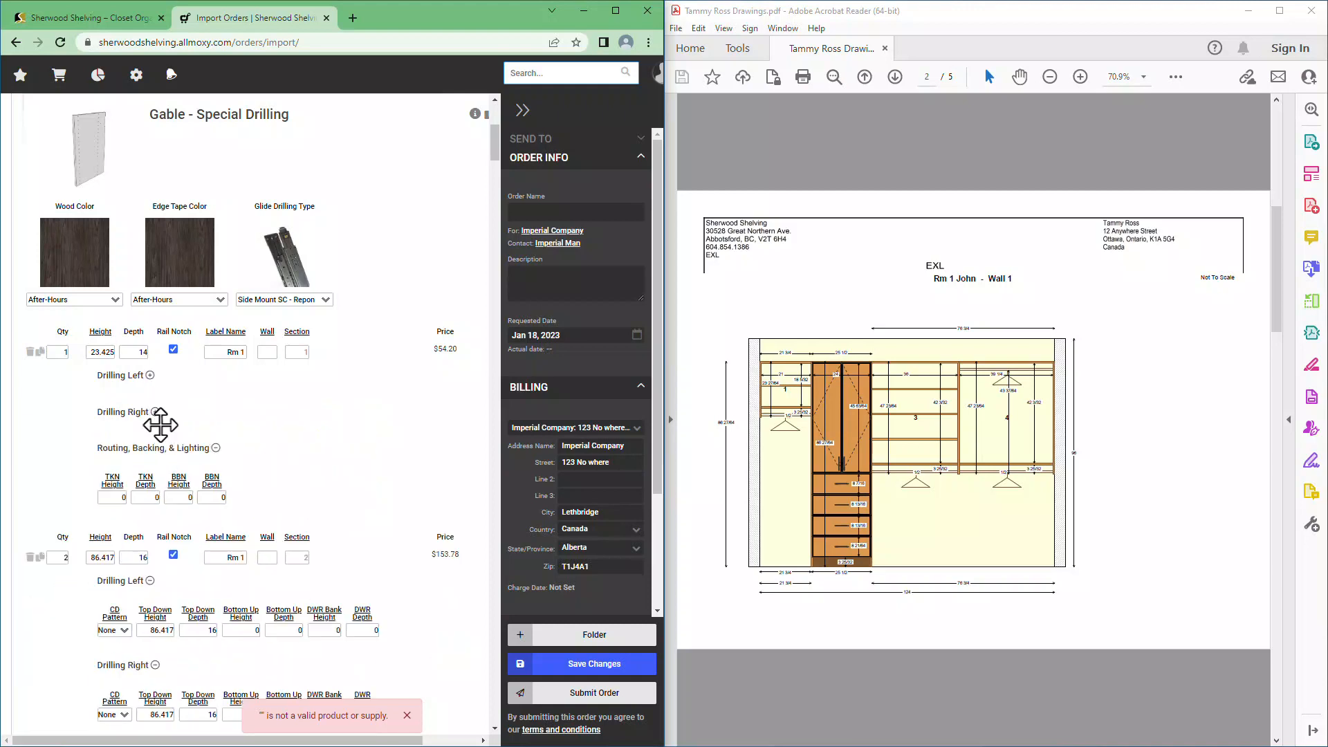
{"action": "left_click", "coordinate": [216, 449]}
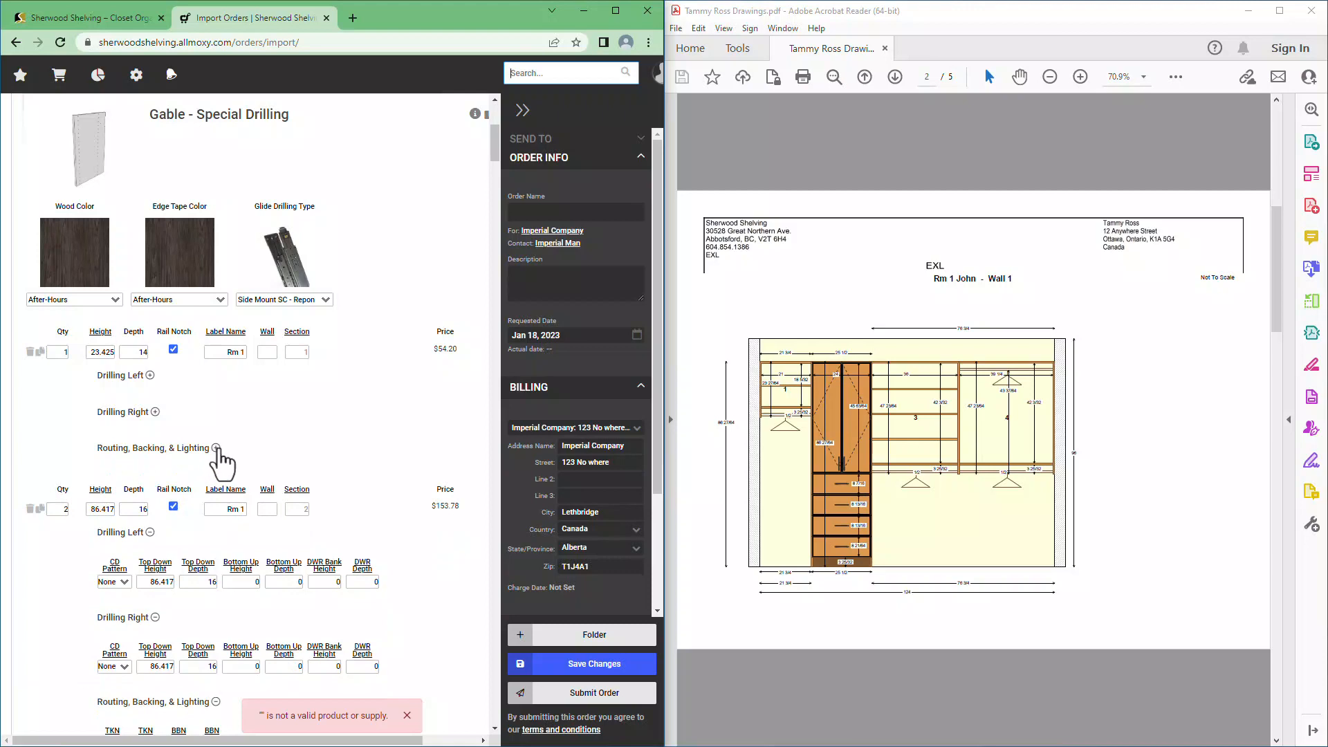
Duplicate the 86.417 high section 2 gable line and set the quantity of both copies to 1
{"action": "scroll", "coordinate": [221, 459], "scroll_direction": "down", "scroll_amount": 4}
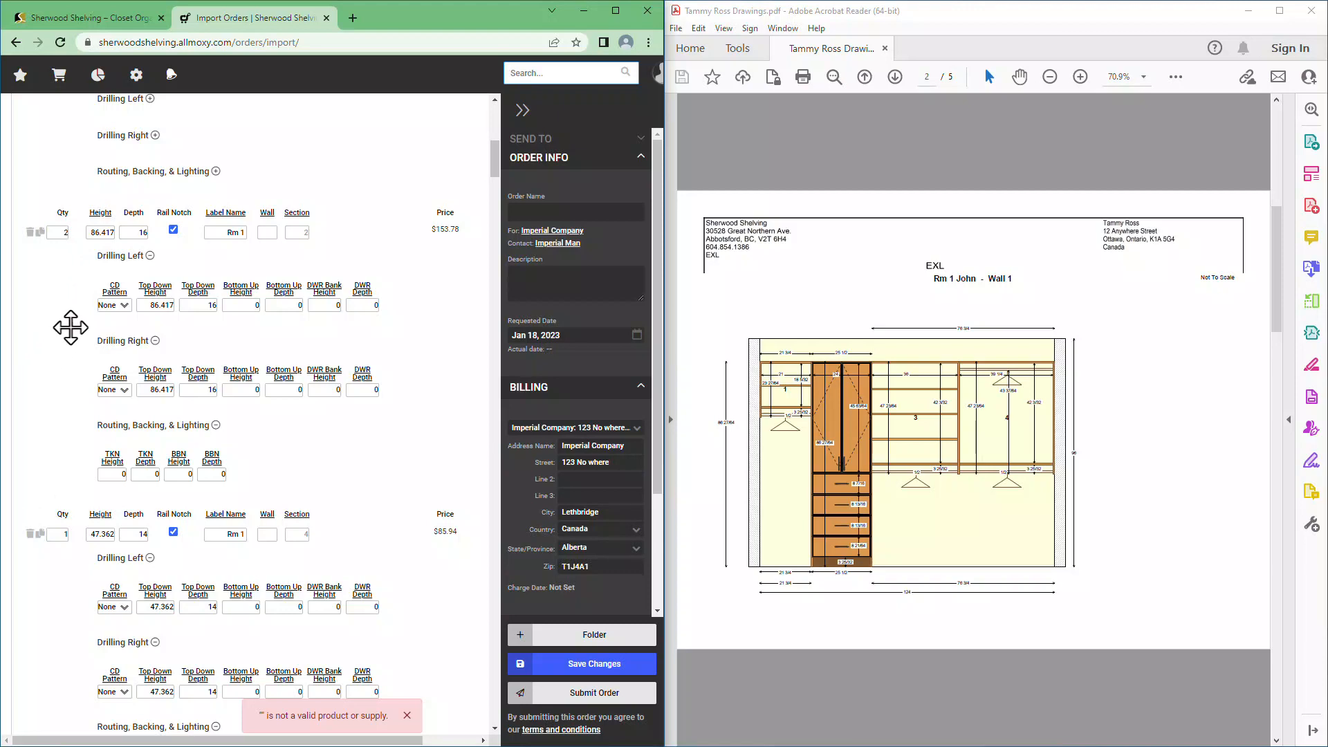
{"action": "left_click", "coordinate": [40, 233]}
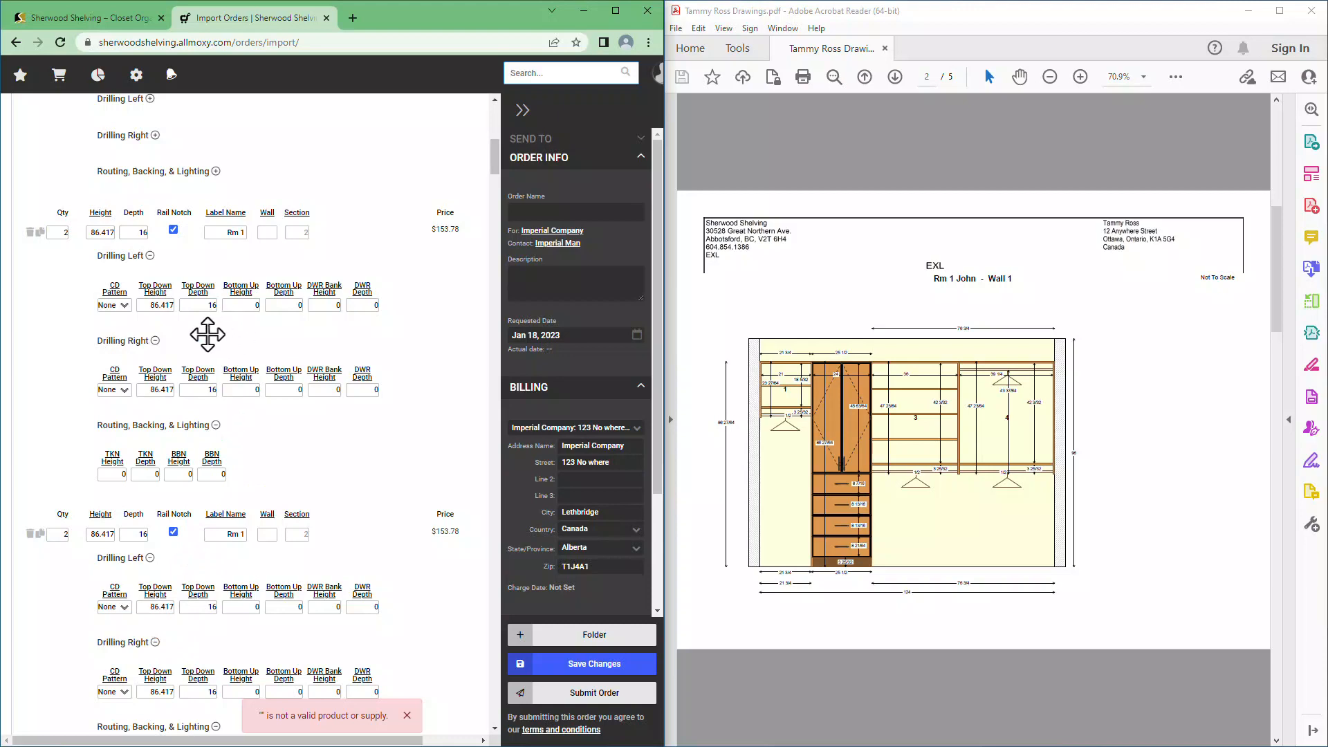
{"action": "left_click", "coordinate": [63, 232]}
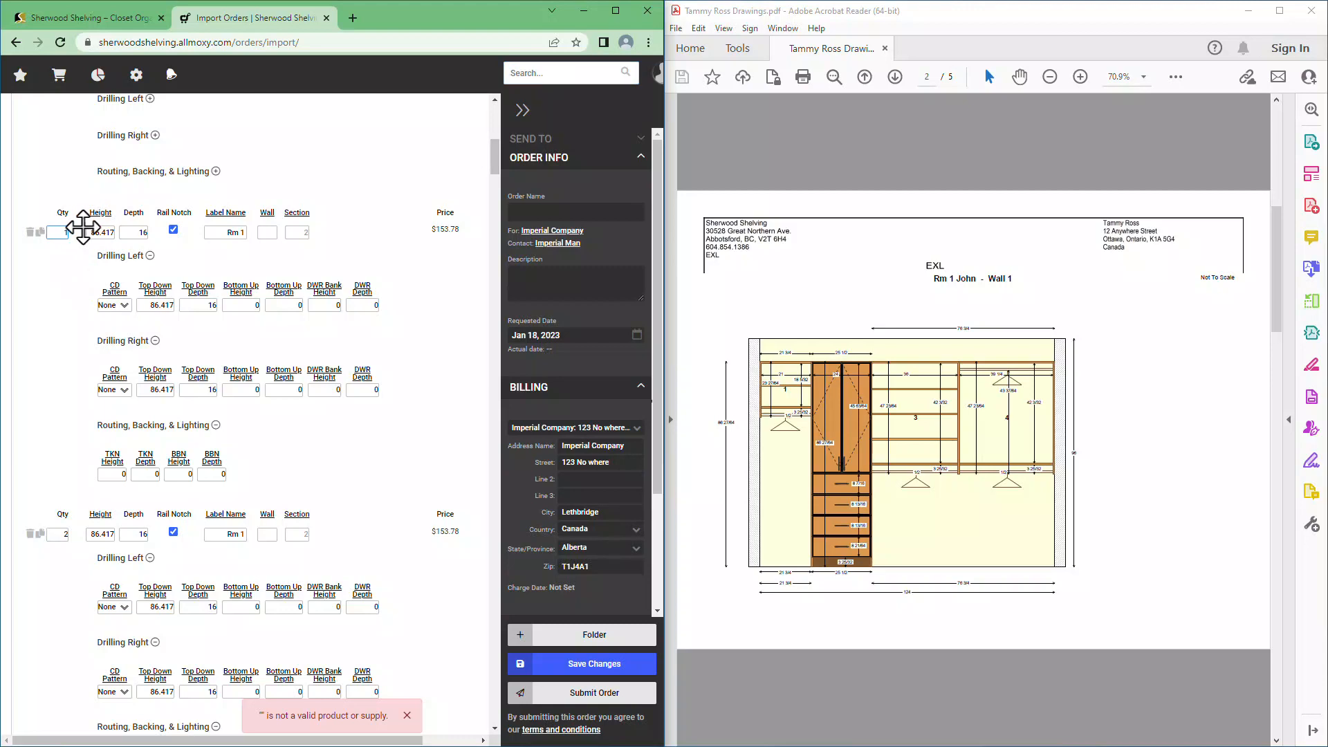
{"action": "left_click", "coordinate": [53, 536]}
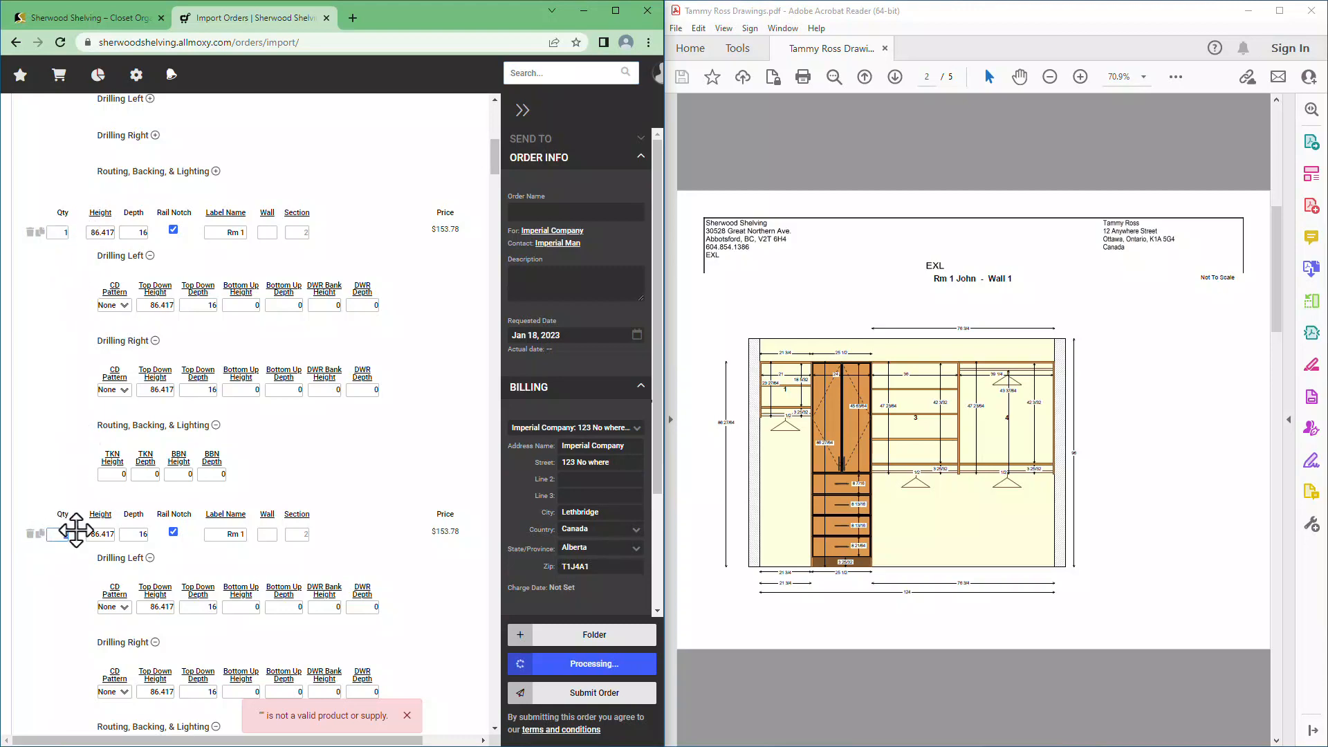
{"action": "type", "text": "1"}
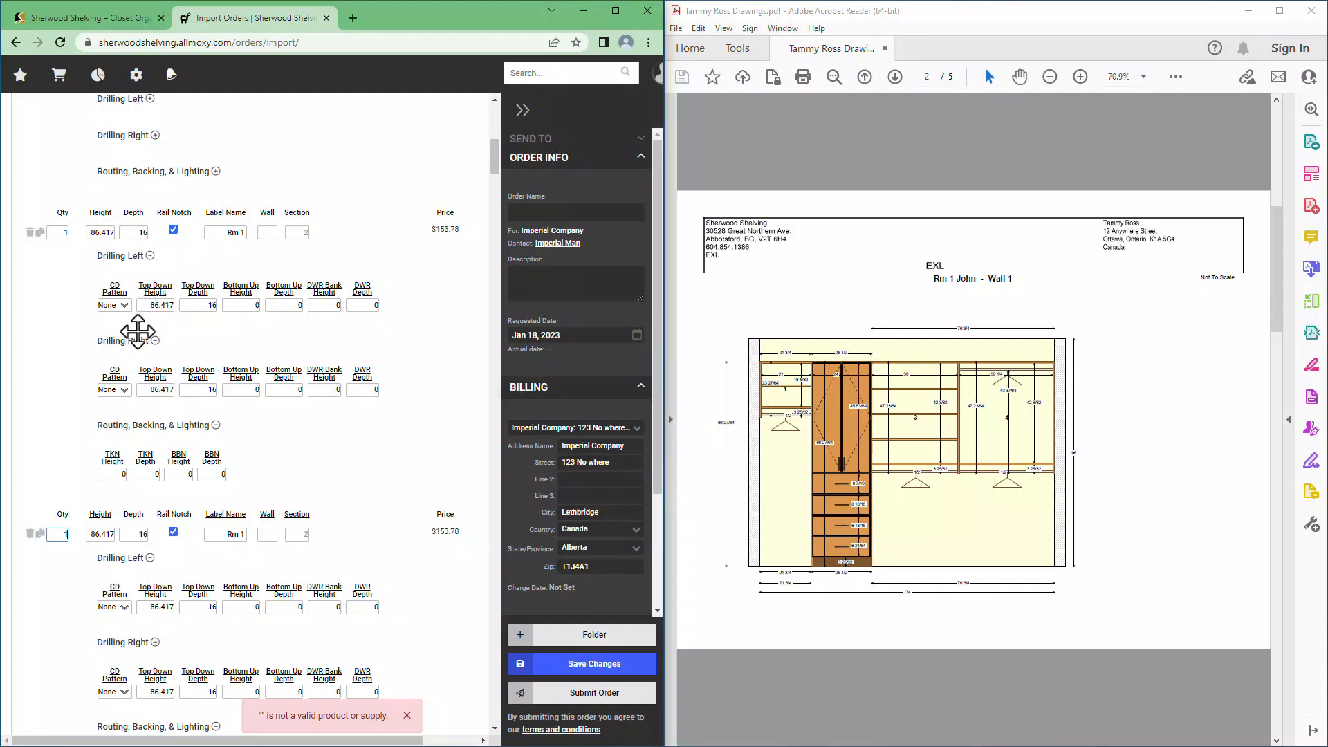
Set the first section 2 gable's left drilling to the section 1 gable's height of 23.425 and depth of 14, measured top down
{"action": "scroll", "coordinate": [138, 332], "scroll_direction": "up", "scroll_amount": 3}
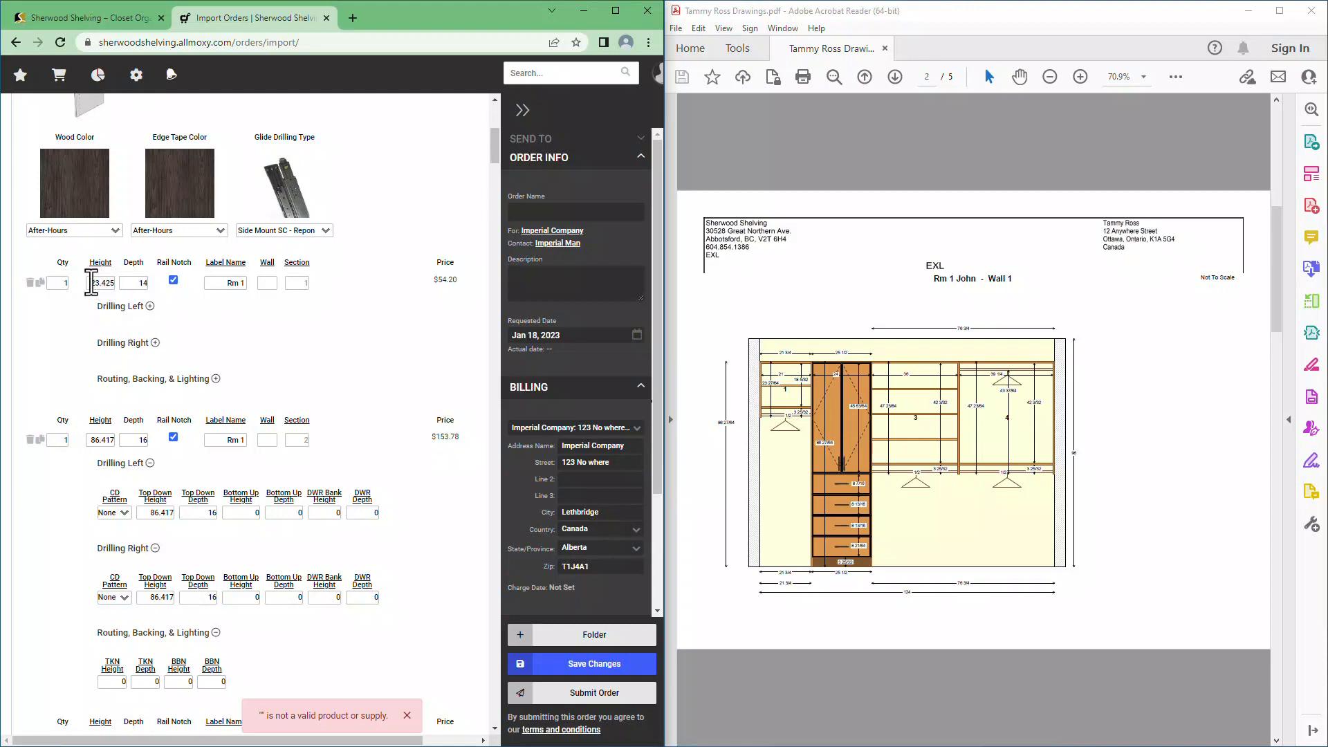
{"action": "left_click_drag", "start_coordinate": [89, 283], "coordinate": [125, 278]}
{"action": "scroll", "coordinate": [135, 328], "scroll_direction": "down", "scroll_amount": 3}
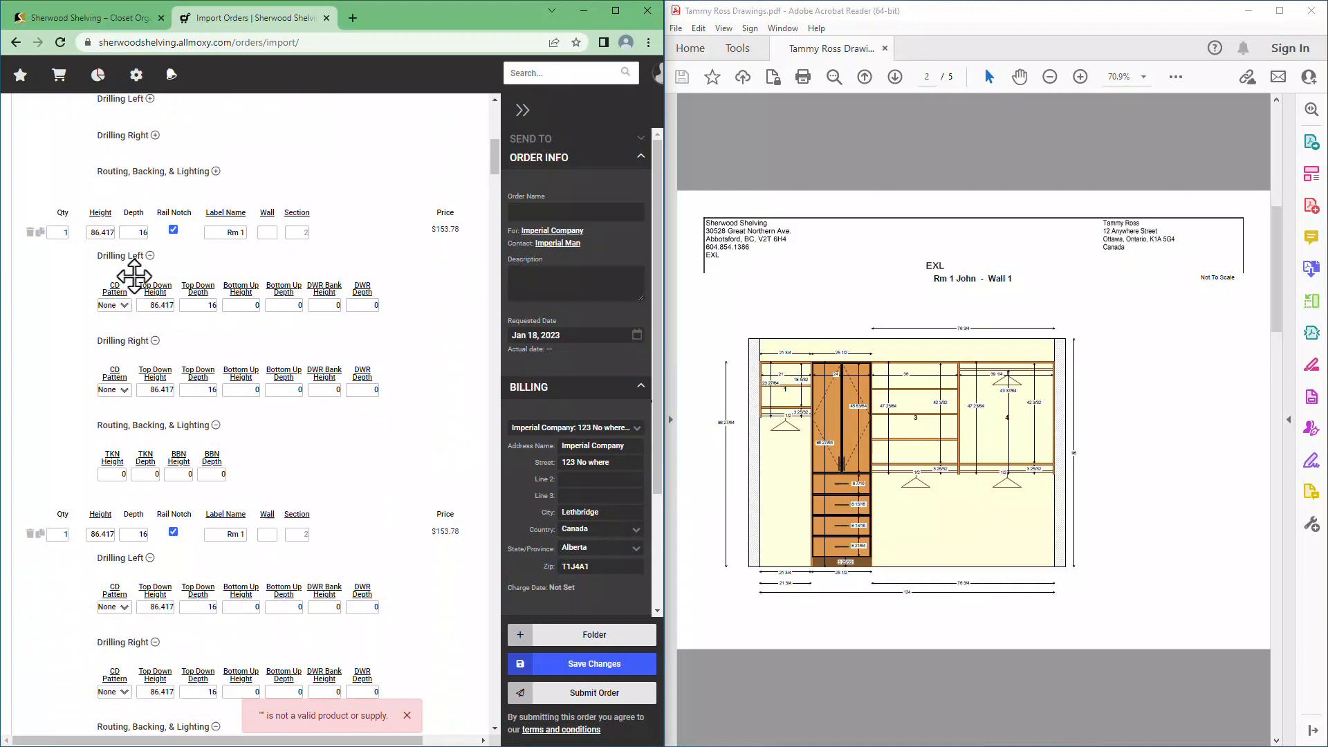
{"action": "left_click", "coordinate": [150, 305]}
{"action": "double_click", "coordinate": [150, 305]}
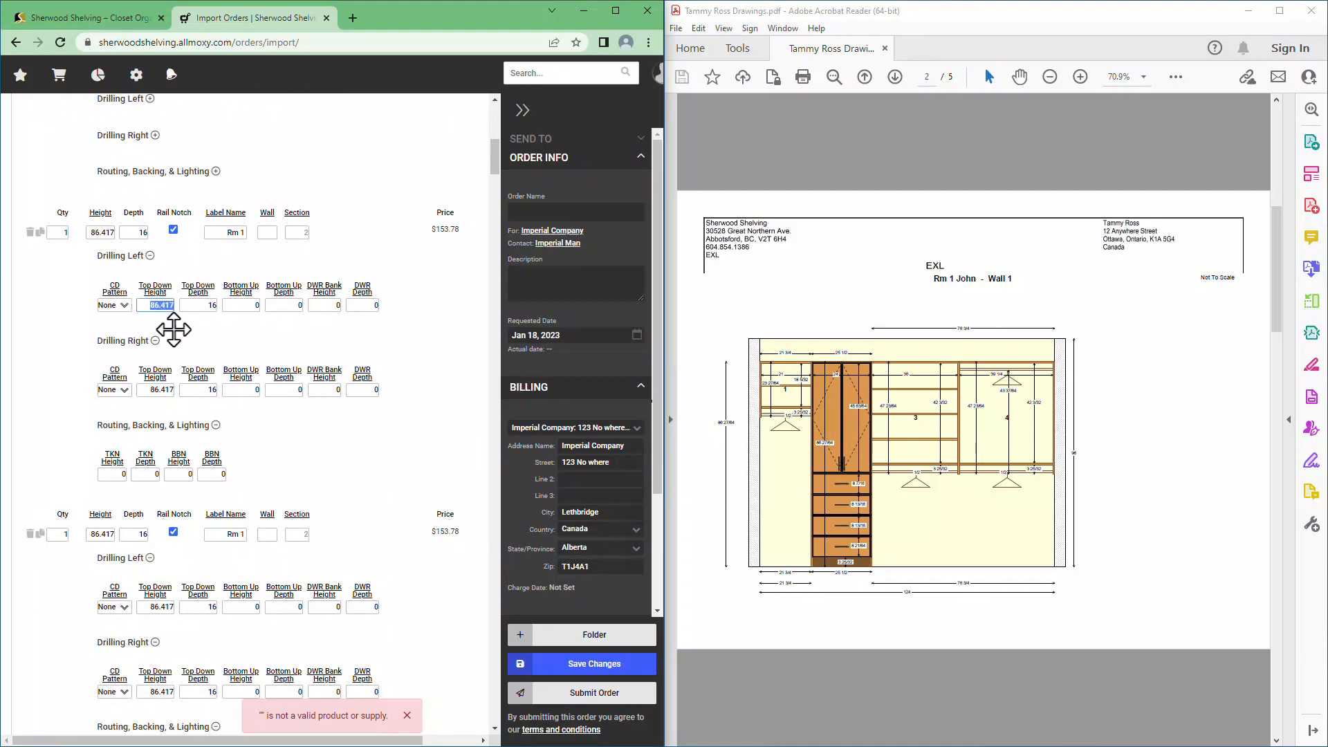
{"action": "type", "text": "23.425"}
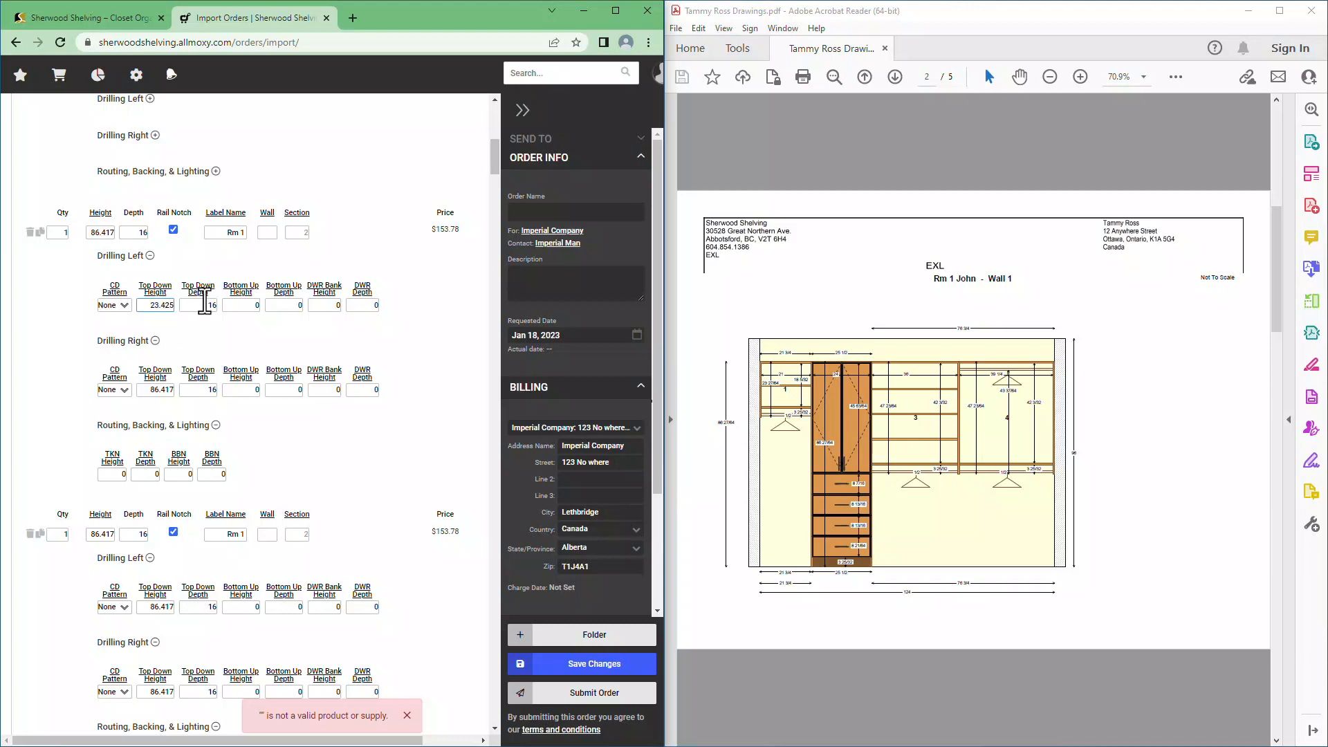
{"action": "key", "text": "Tab"}
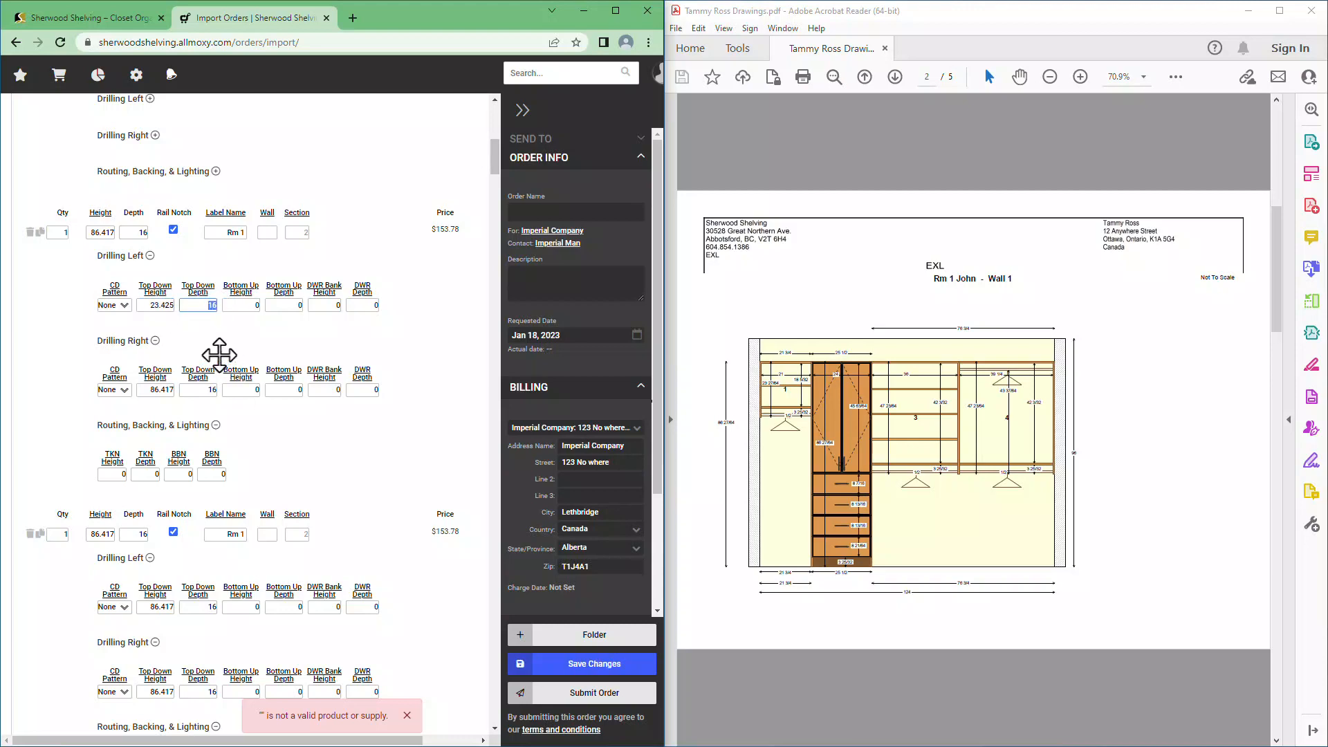
{"action": "type", "text": "14"}
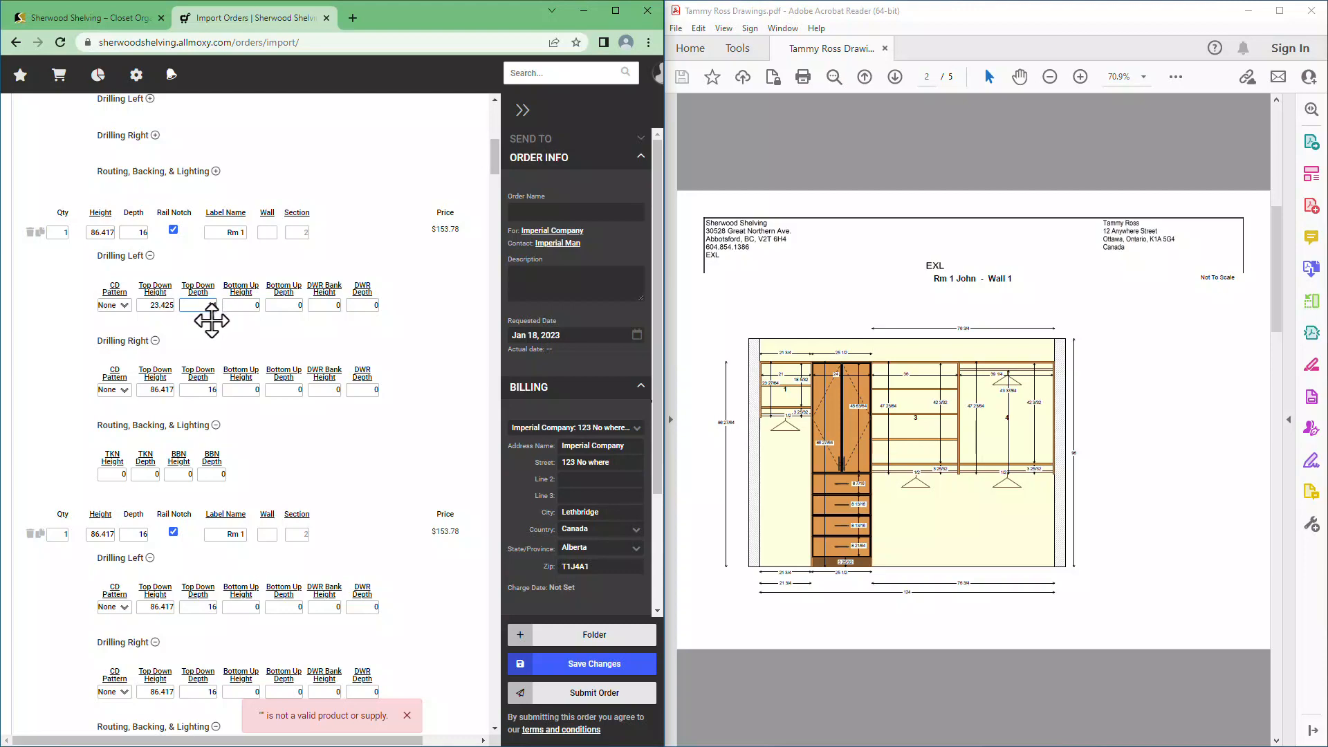
{"action": "type", "text": "14"}
Set the right drilling of the first section 2 gable to a DWR Bank Height of 39.803 and a DWR Depth of 16
{"action": "scroll", "coordinate": [210, 331], "scroll_direction": "down", "scroll_amount": 1}
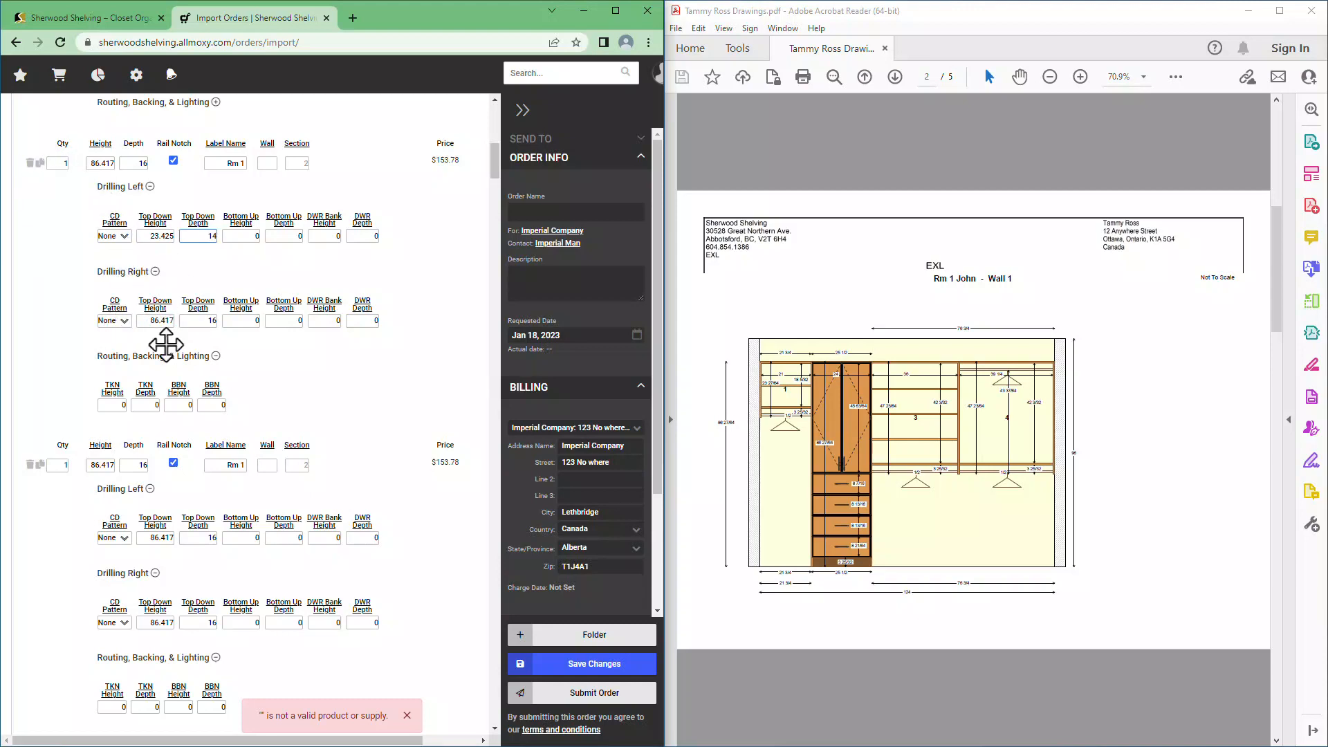
{"action": "left_click", "coordinate": [323, 321]}
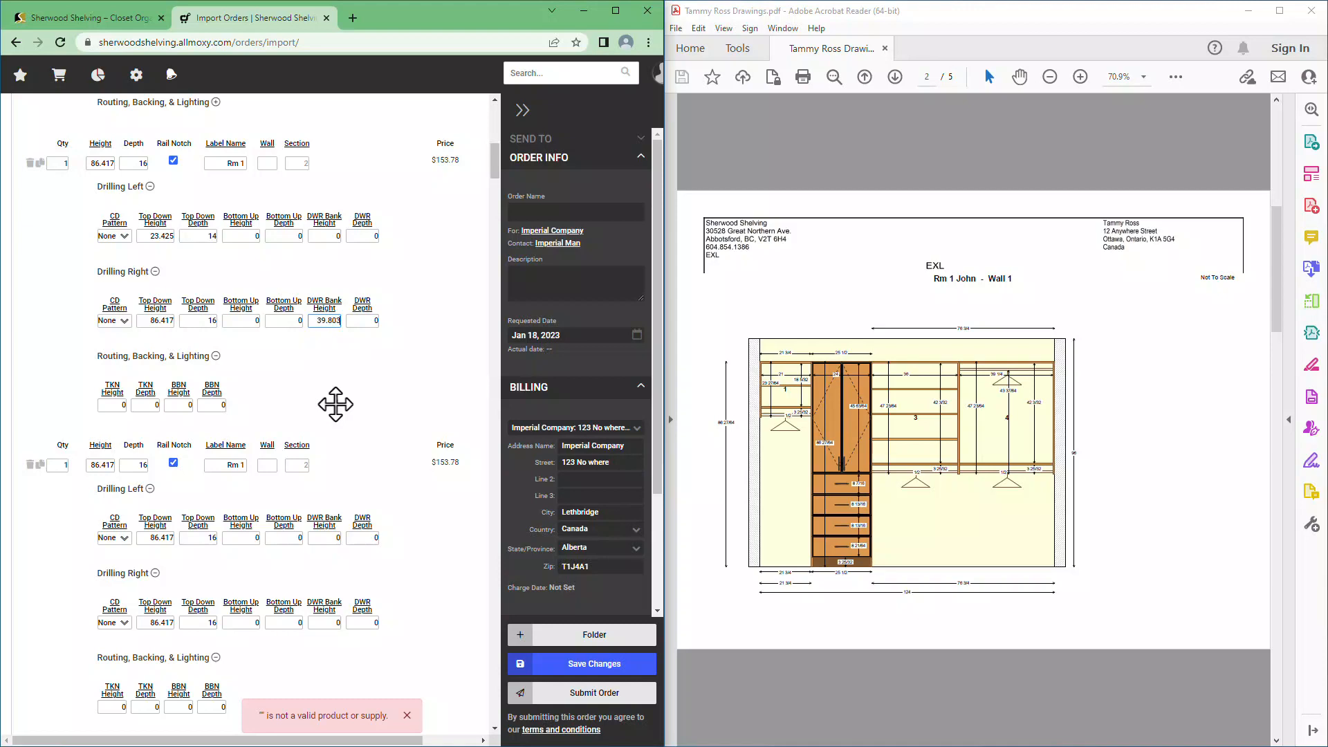
{"action": "left_click", "coordinate": [364, 321]}
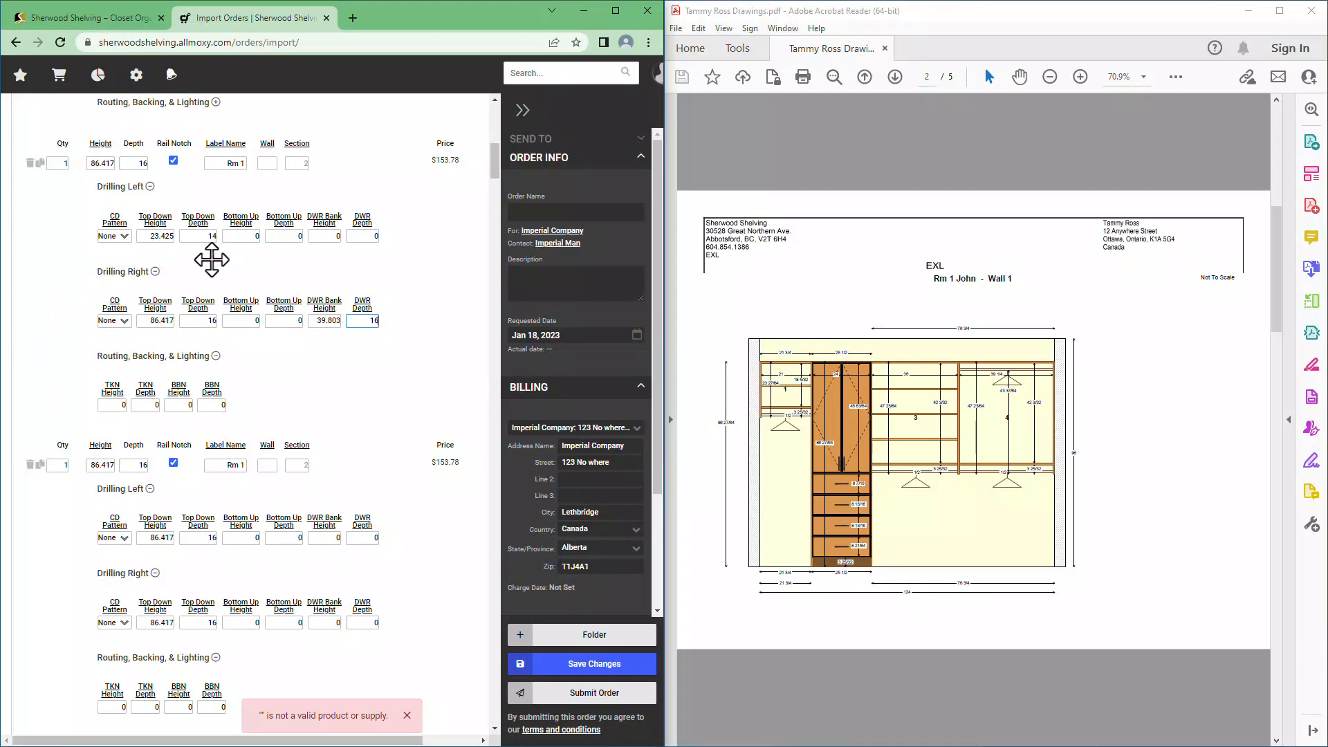
Collapse the Drilling Left, Drilling Right and Routing, Backing, & Lighting sections of the first section 2 gable
{"action": "left_click", "coordinate": [149, 187]}
{"action": "left_click", "coordinate": [155, 223]}
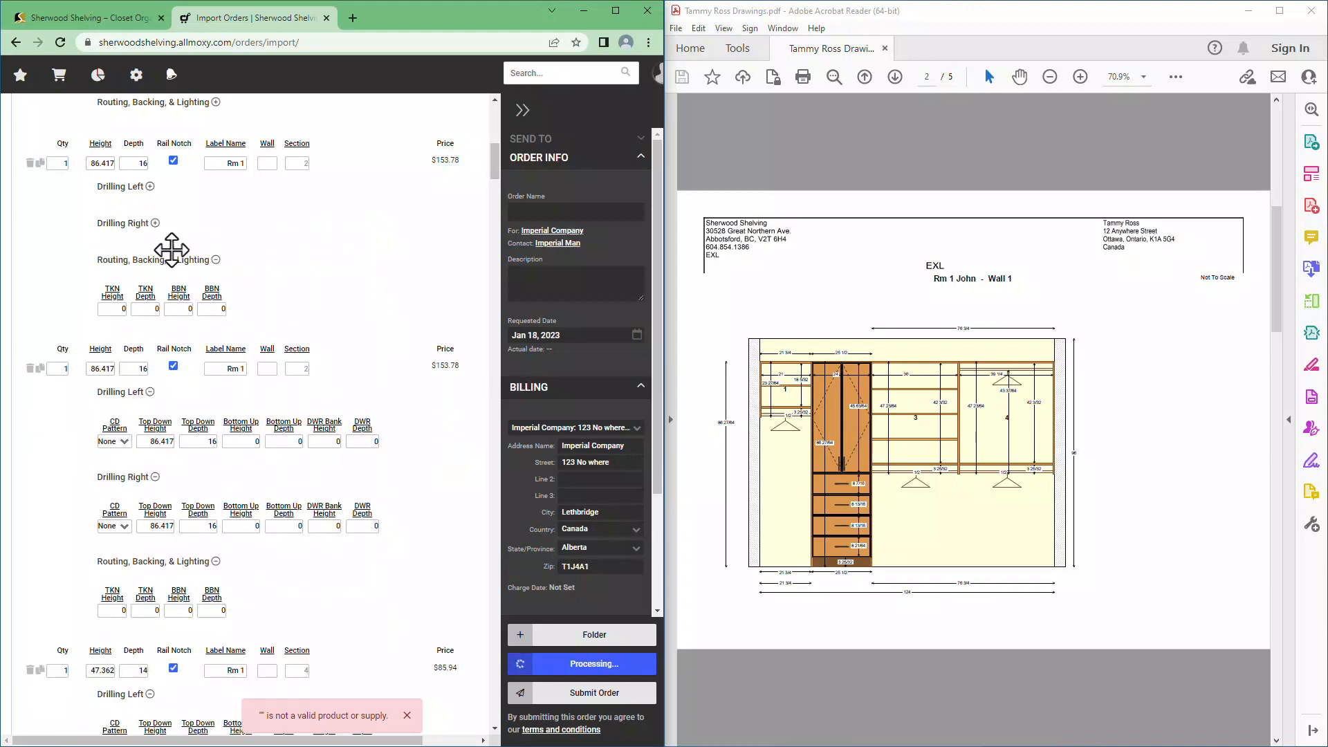
{"action": "left_click", "coordinate": [216, 259]}
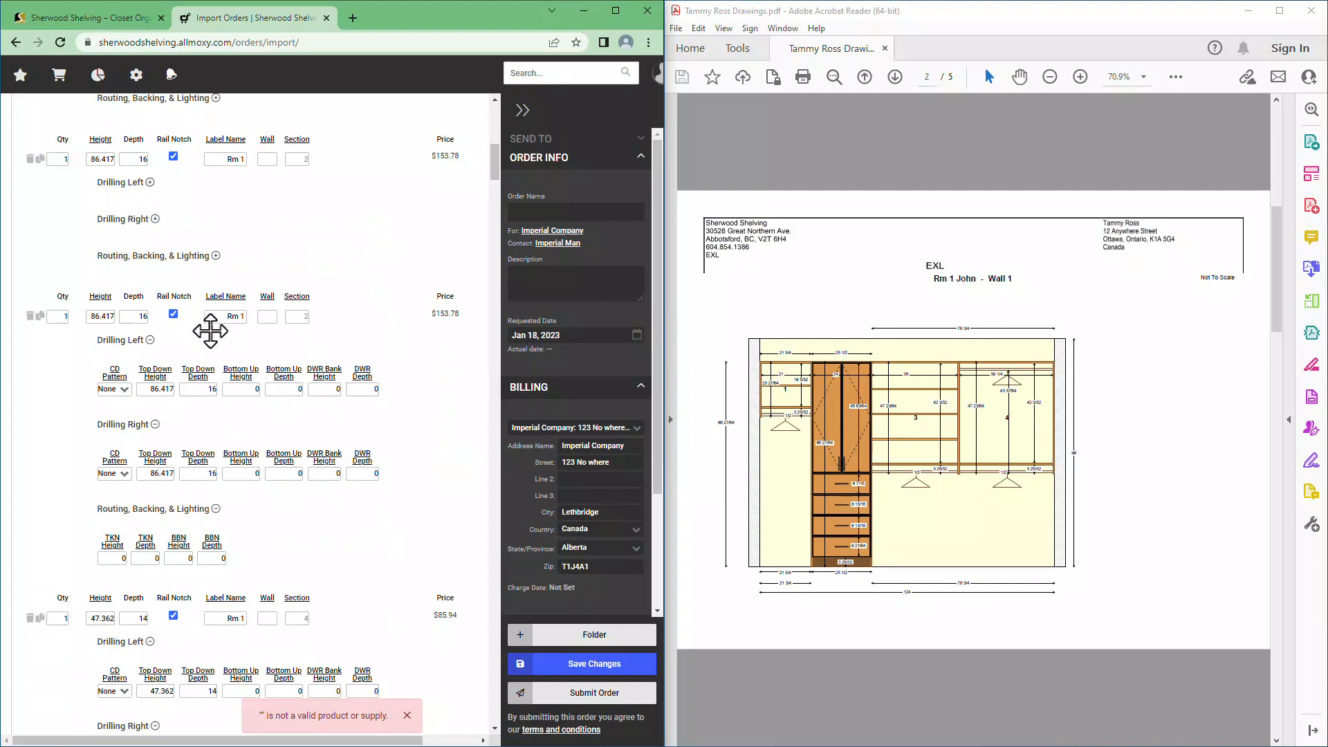
Set the left drilling of the second section 2 gable to a DWR Bank Height of 39.803 and a DWR Depth of 16
{"action": "scroll", "coordinate": [210, 331], "scroll_direction": "down", "scroll_amount": 1}
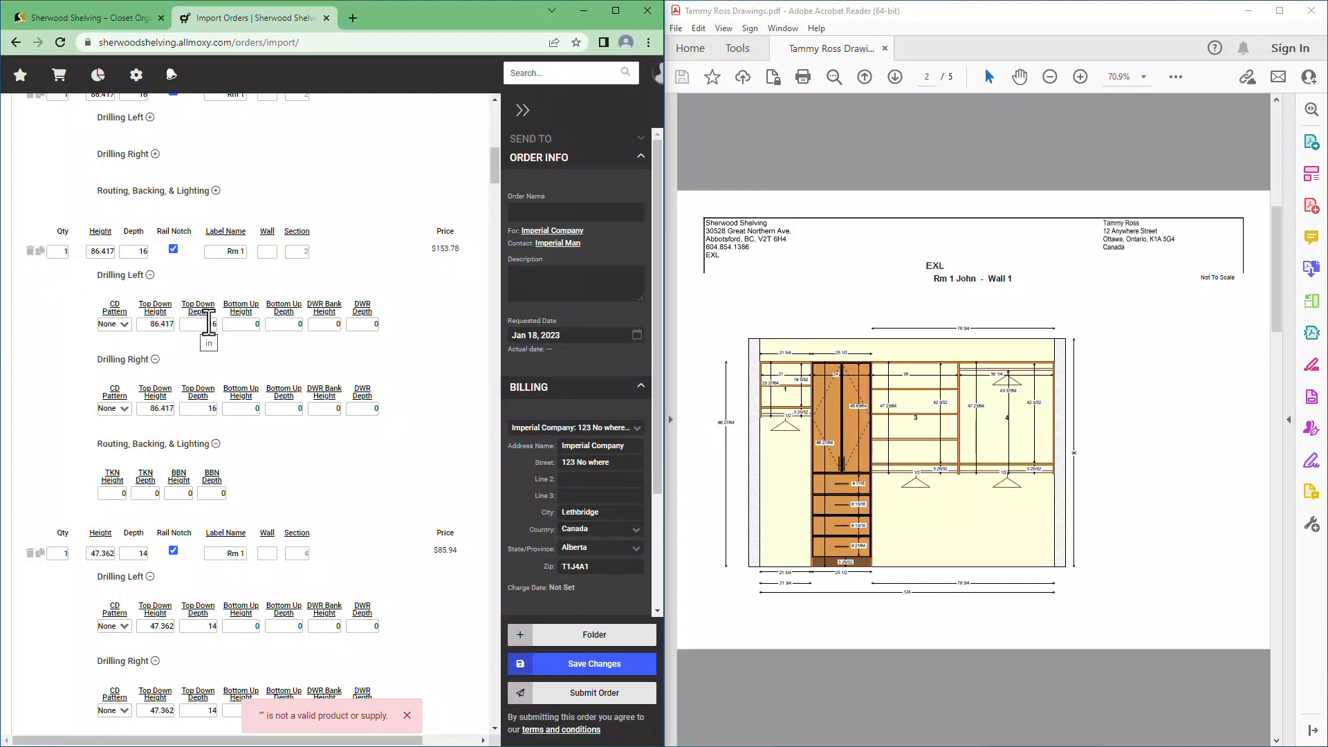
{"action": "left_click", "coordinate": [323, 324]}
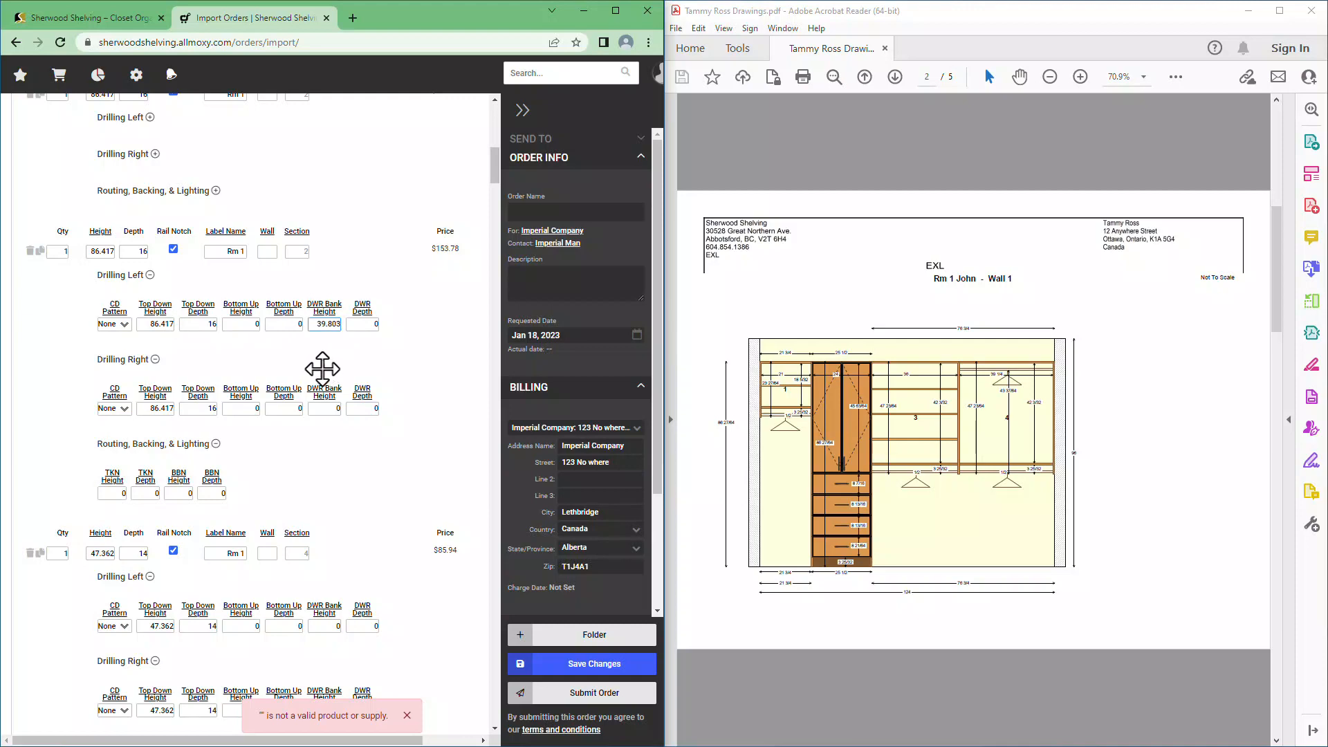
{"action": "left_click", "coordinate": [365, 324]}
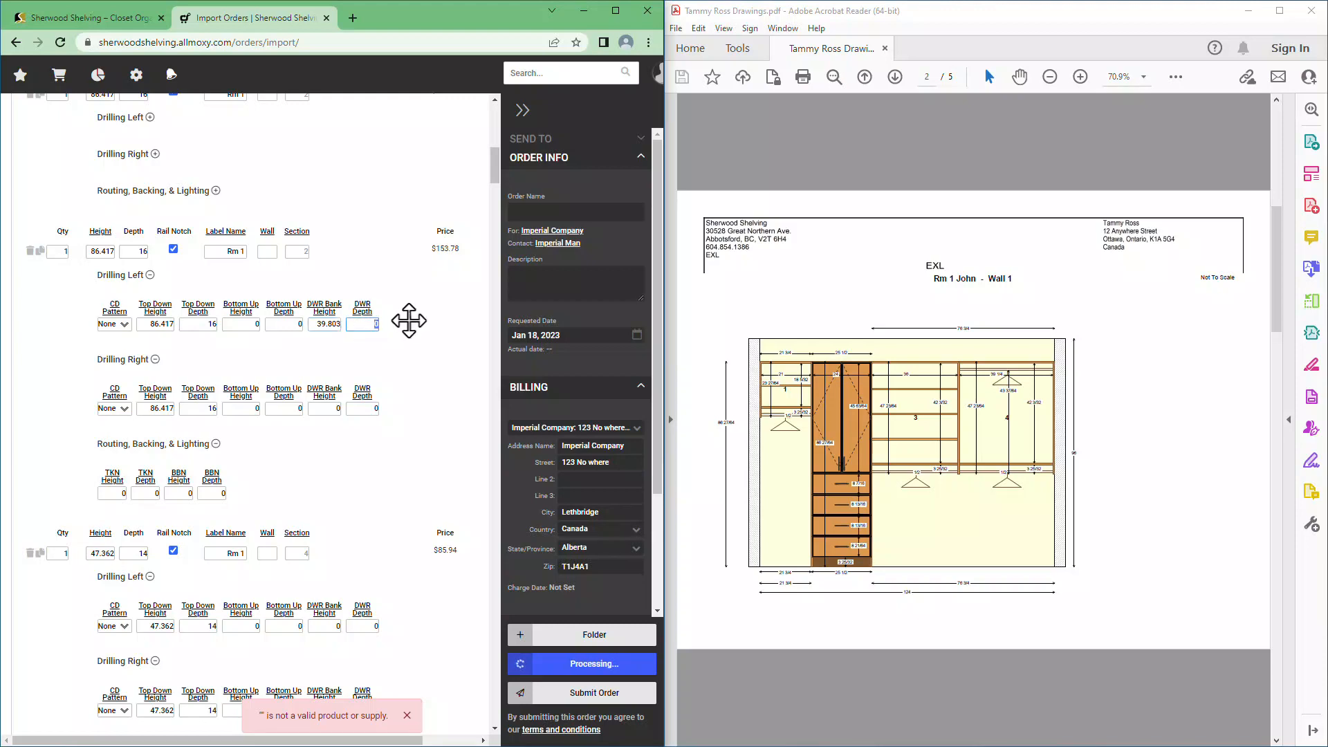
{"action": "key", "text": "BackSpace"}
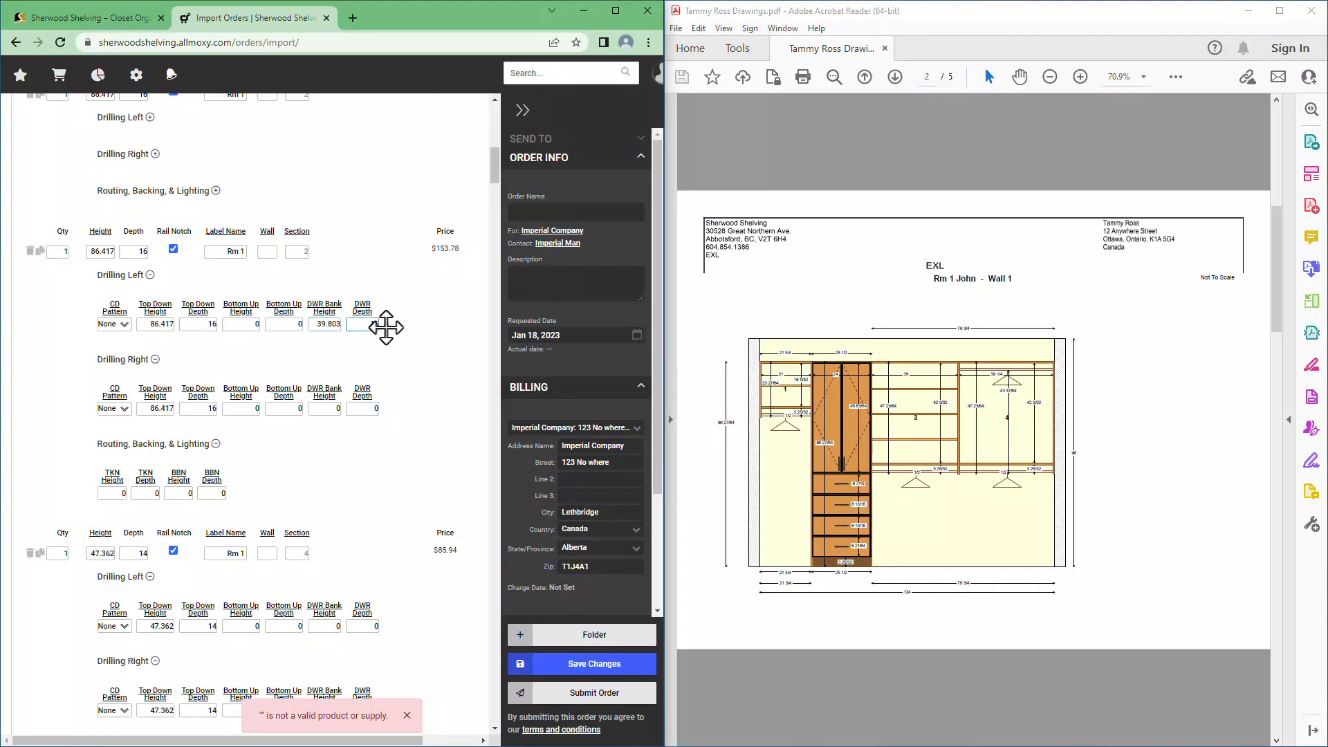
{"action": "type", "text": "16"}
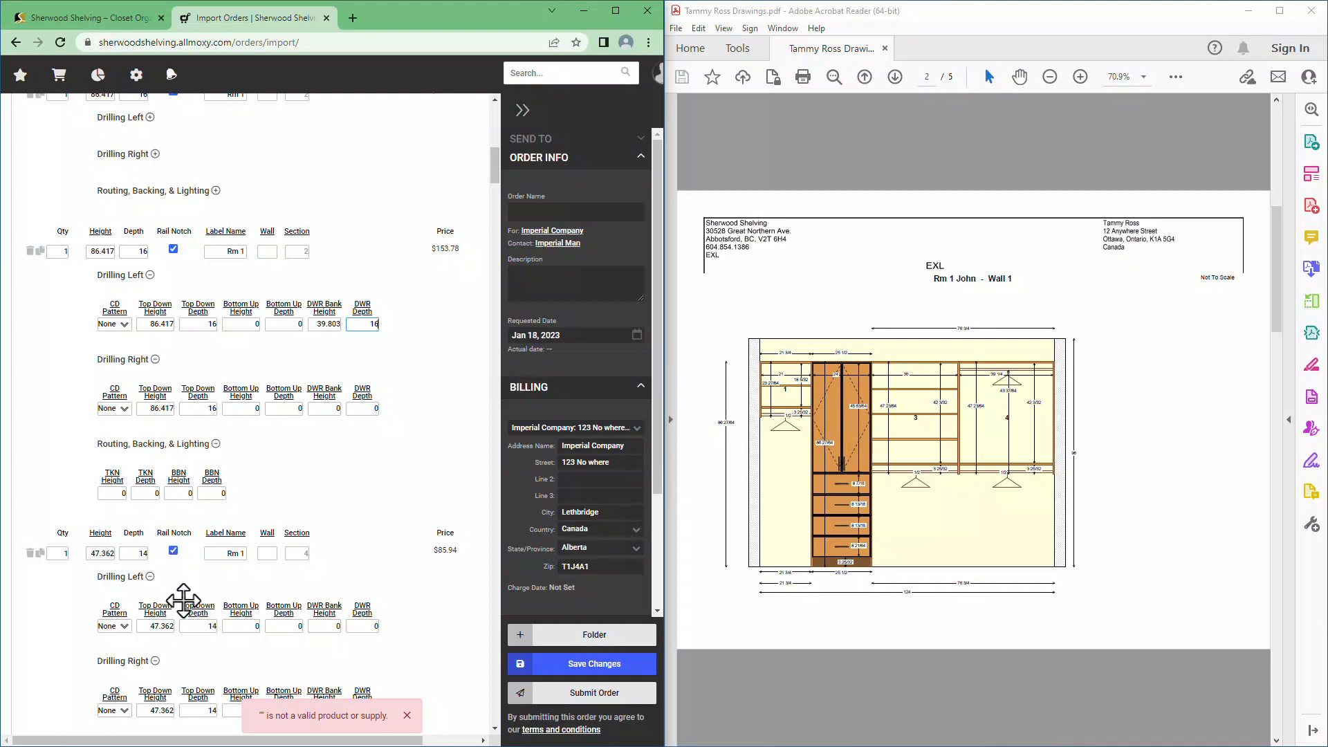
Set the second section 2 gable's right drilling to a Top Down Height of 47.362, copied from the section 4 gable, and a Top Down Depth of 14
{"action": "left_click", "coordinate": [147, 626]}
{"action": "key", "text": "ctrl+c"}
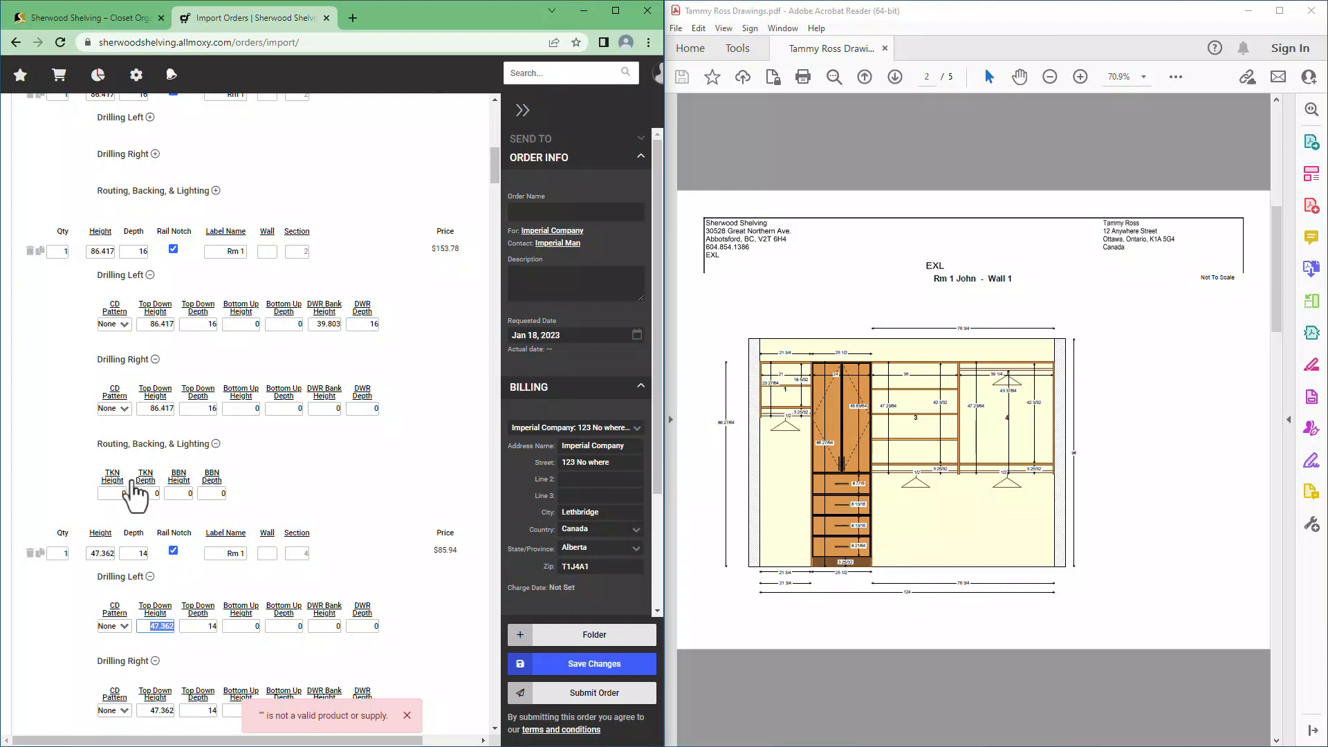
{"action": "left_click", "coordinate": [153, 412]}
{"action": "key", "text": "ctrl+v"}
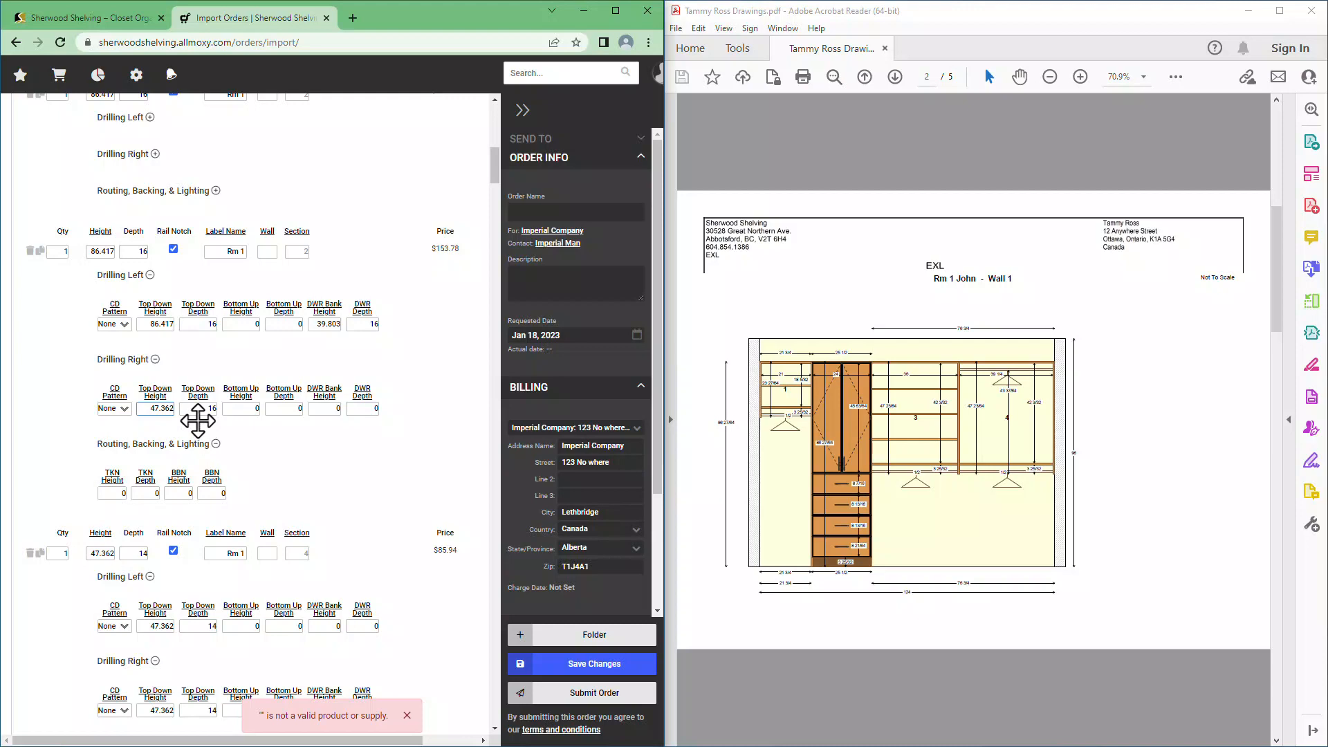
{"action": "left_click", "coordinate": [207, 408]}
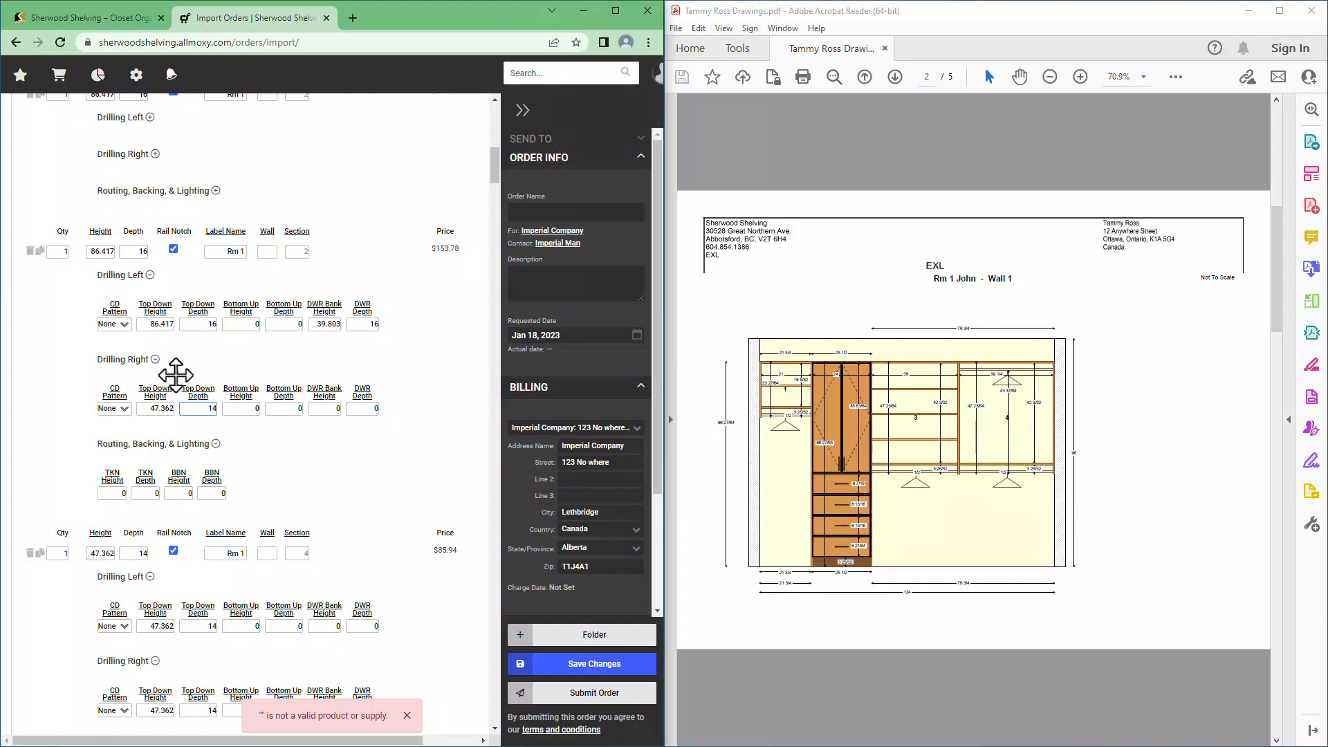
Collapse the Drilling Left, Drilling Right and Routing, Backing, & Lighting sections of the second section 2 gable
{"action": "left_click", "coordinate": [150, 275]}
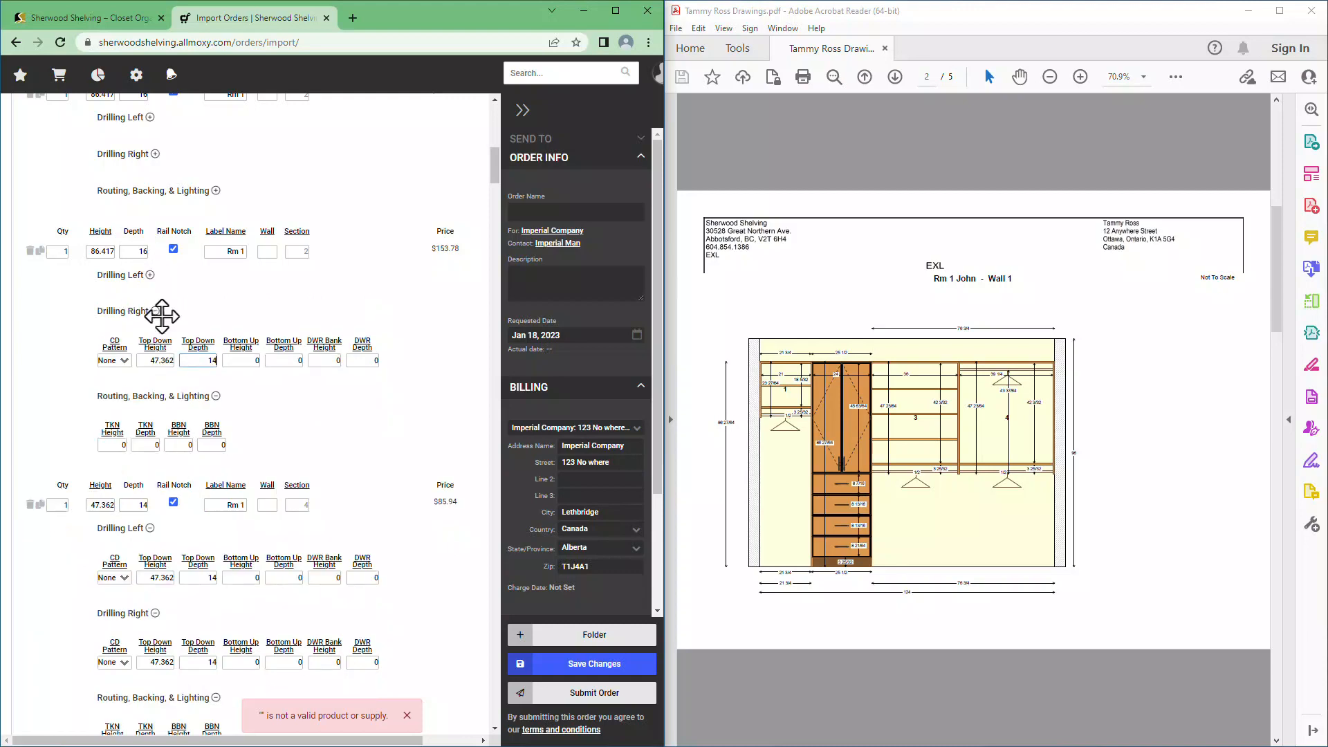
{"action": "left_click", "coordinate": [155, 311]}
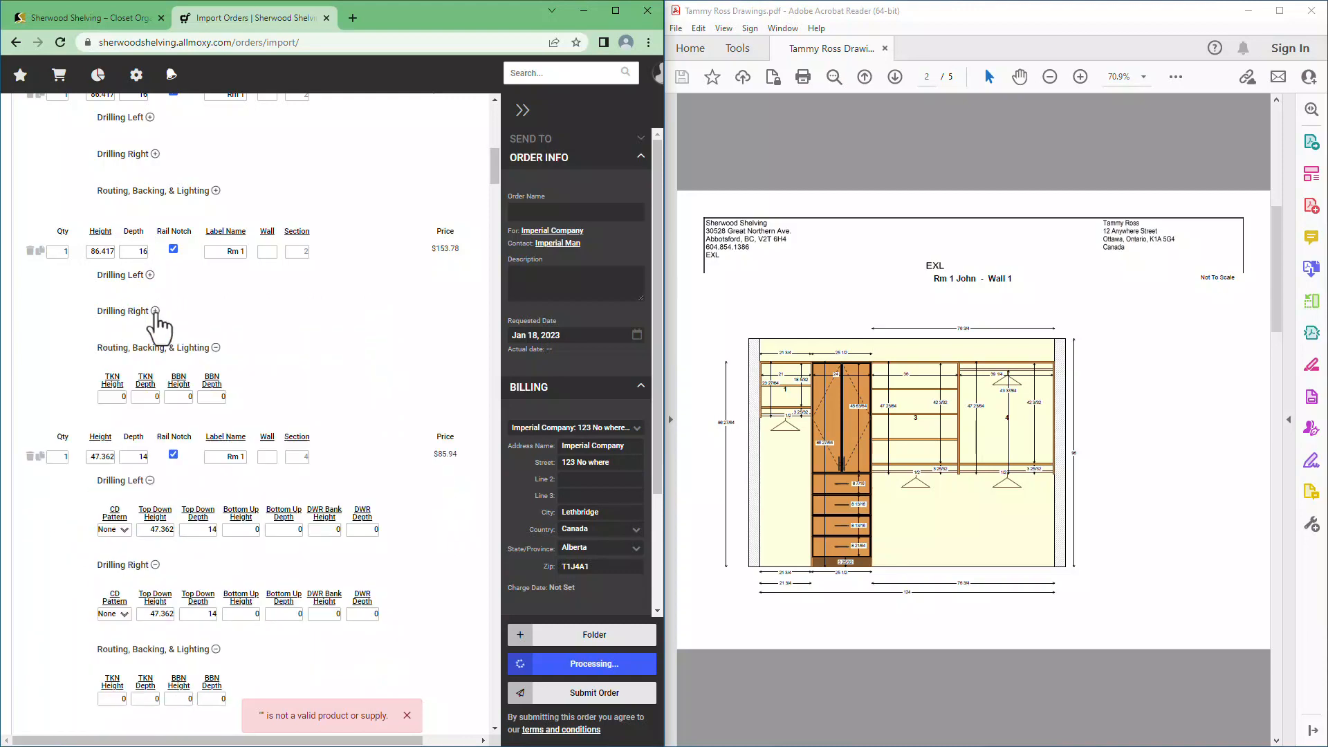
{"action": "left_click", "coordinate": [216, 347]}
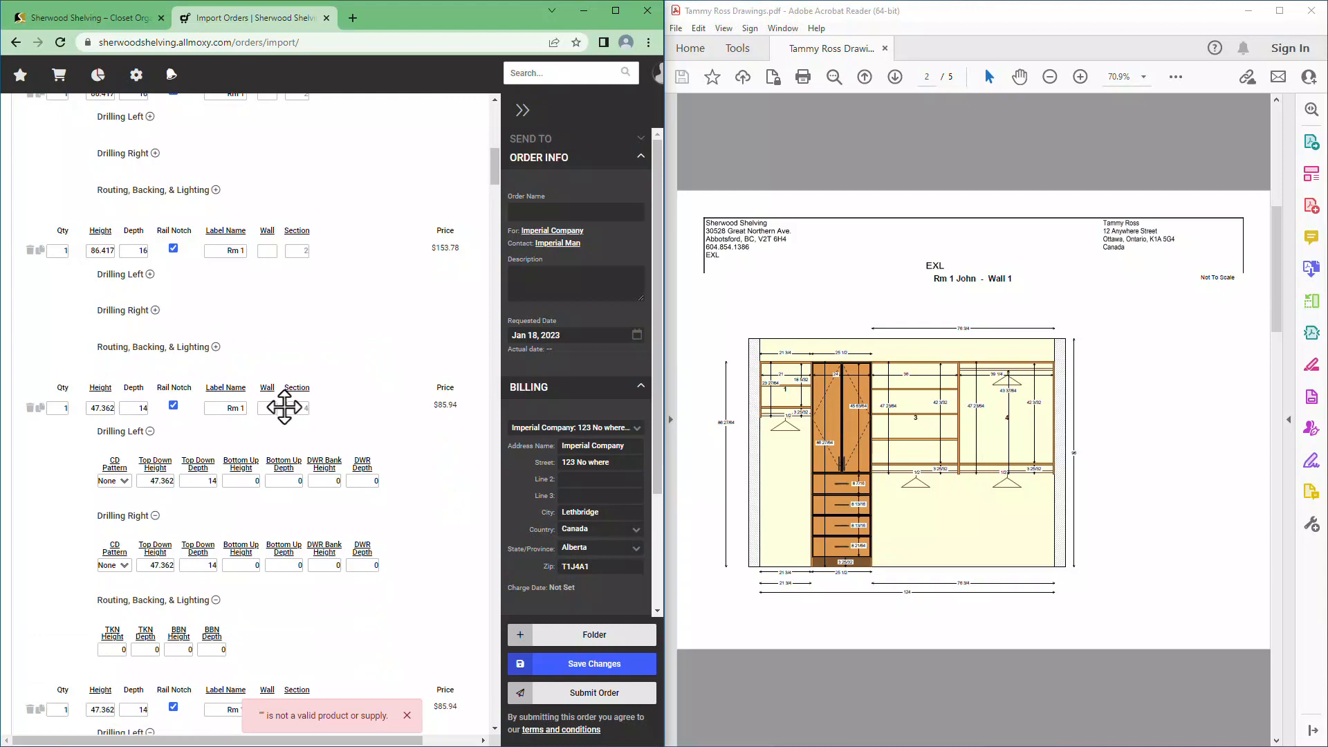
Collapse the Drilling Left, Drilling Right and Routing, Backing, & Lighting sections of the Rm 1 section 3 gable
{"action": "scroll", "coordinate": [285, 419], "scroll_direction": "down", "scroll_amount": 2}
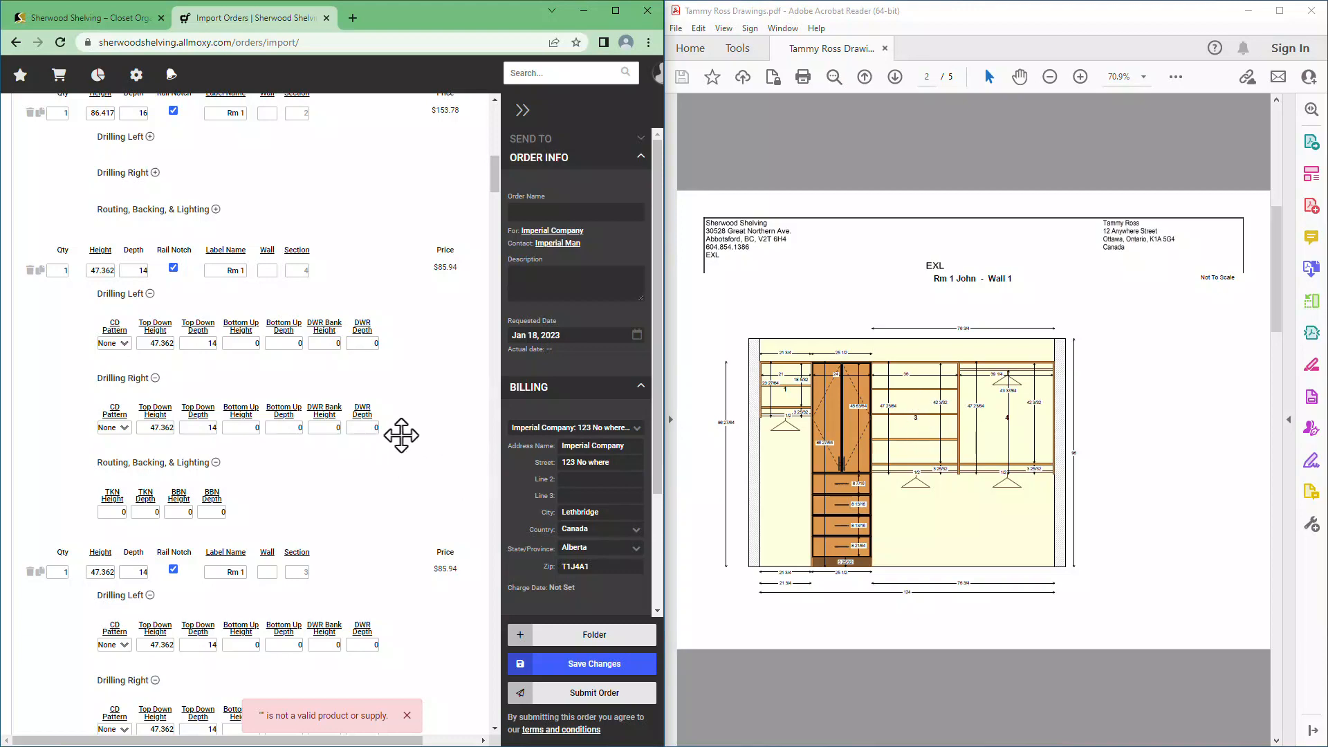
{"action": "scroll", "coordinate": [404, 434], "scroll_direction": "down", "scroll_amount": 2}
{"action": "scroll", "coordinate": [404, 435], "scroll_direction": "down", "scroll_amount": 3}
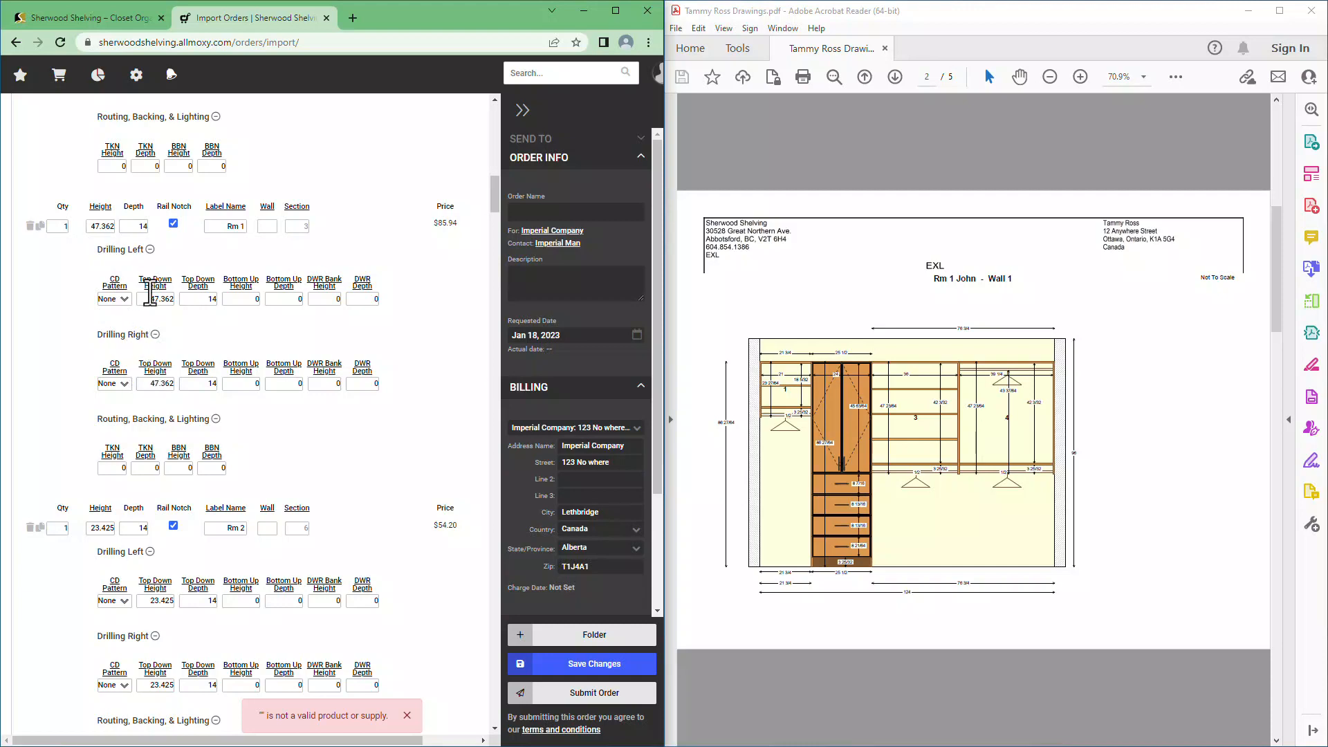
{"action": "left_click", "coordinate": [150, 250]}
{"action": "left_click", "coordinate": [154, 285]}
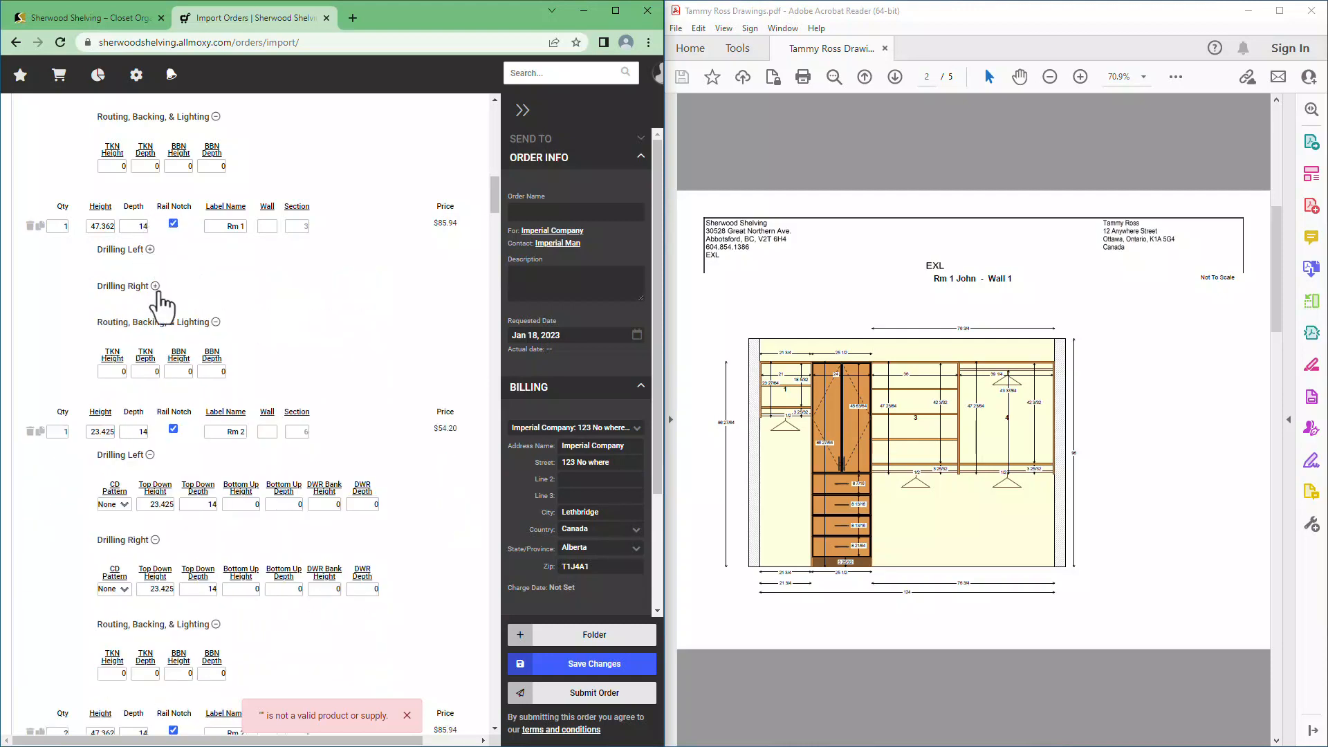
{"action": "left_click", "coordinate": [215, 322]}
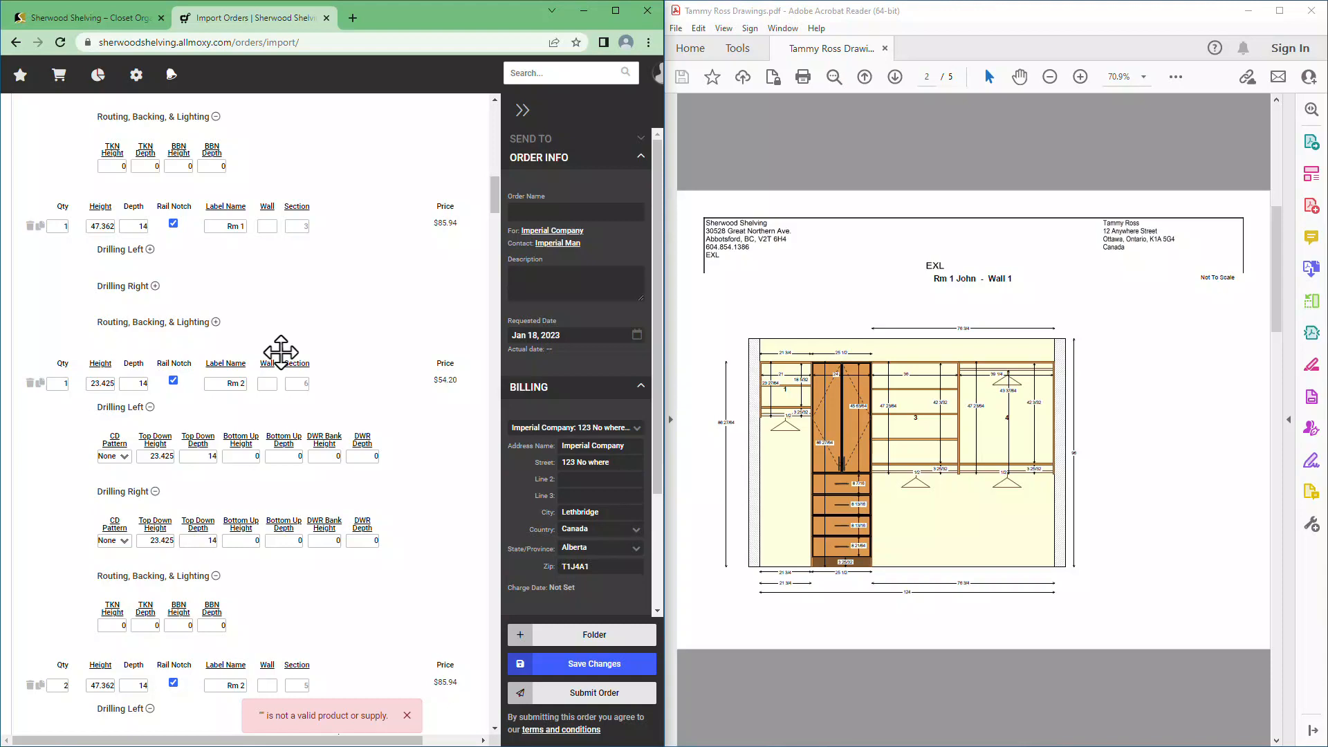
Collapse the Drilling Left, Drilling Right and Routing, Backing, & Lighting sections of the Rm 1 section 4 gable
{"action": "scroll", "coordinate": [280, 352], "scroll_direction": "up", "scroll_amount": 4}
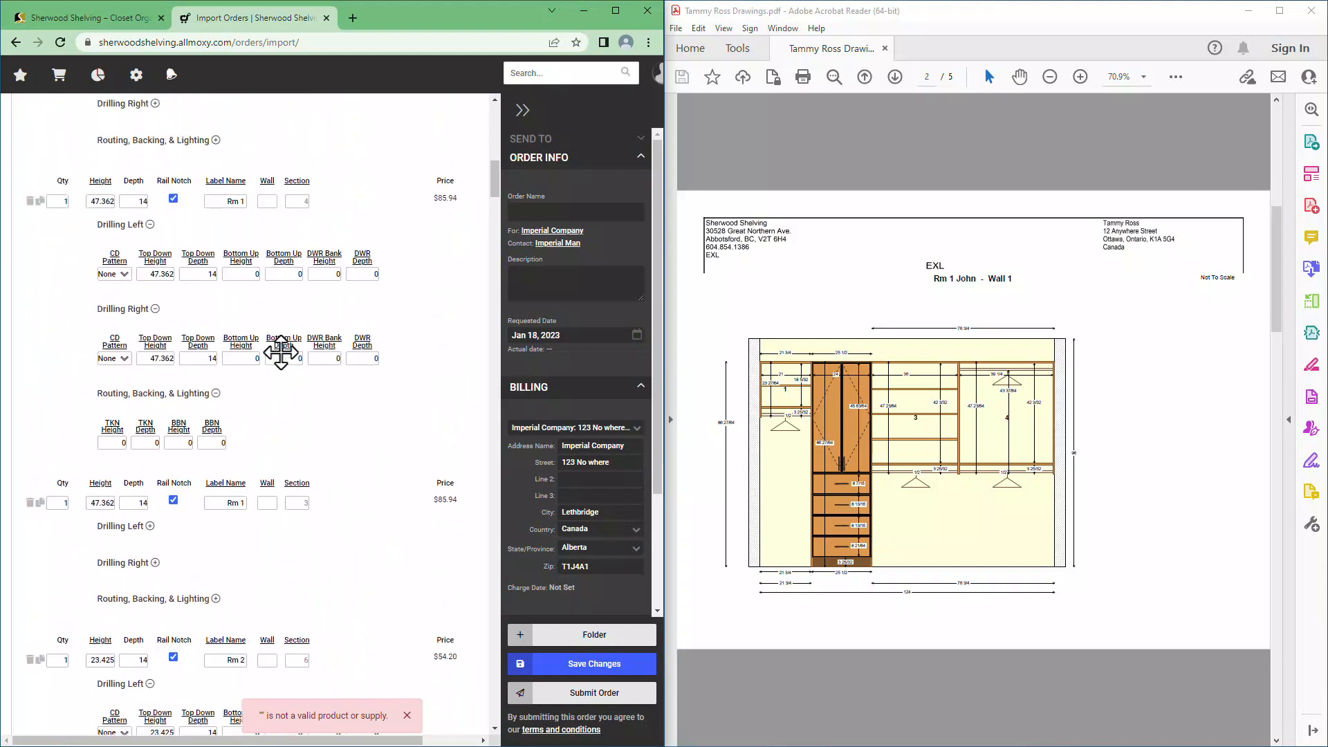
{"action": "scroll", "coordinate": [280, 351], "scroll_direction": "up", "scroll_amount": 1}
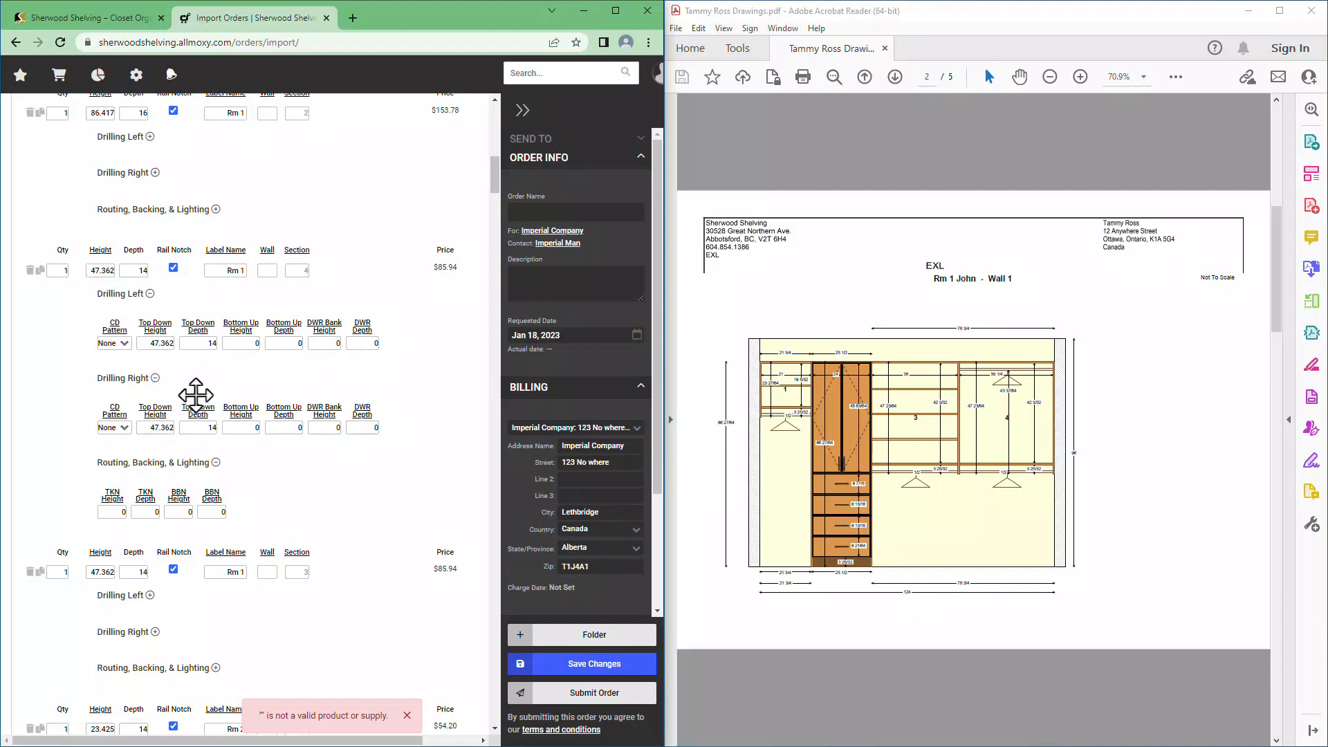
{"action": "left_click", "coordinate": [150, 293]}
{"action": "left_click", "coordinate": [155, 330]}
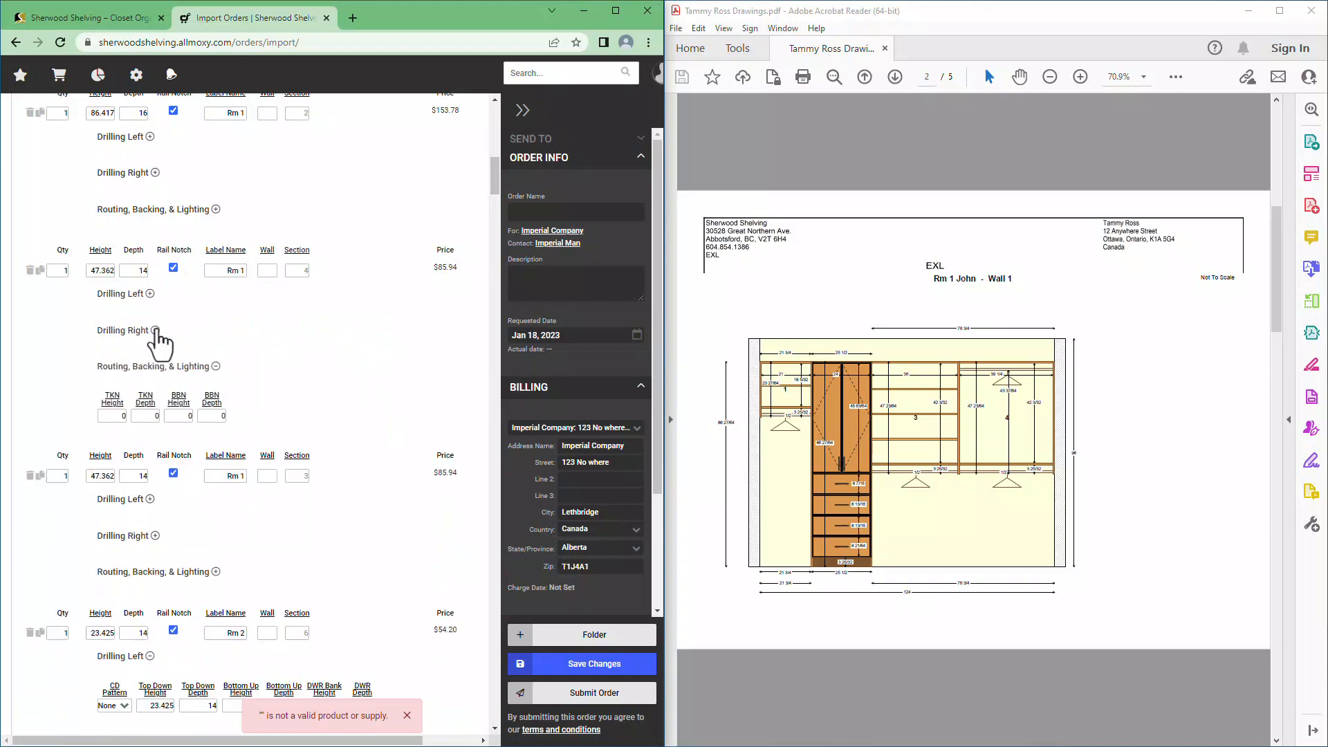
{"action": "left_click", "coordinate": [214, 367]}
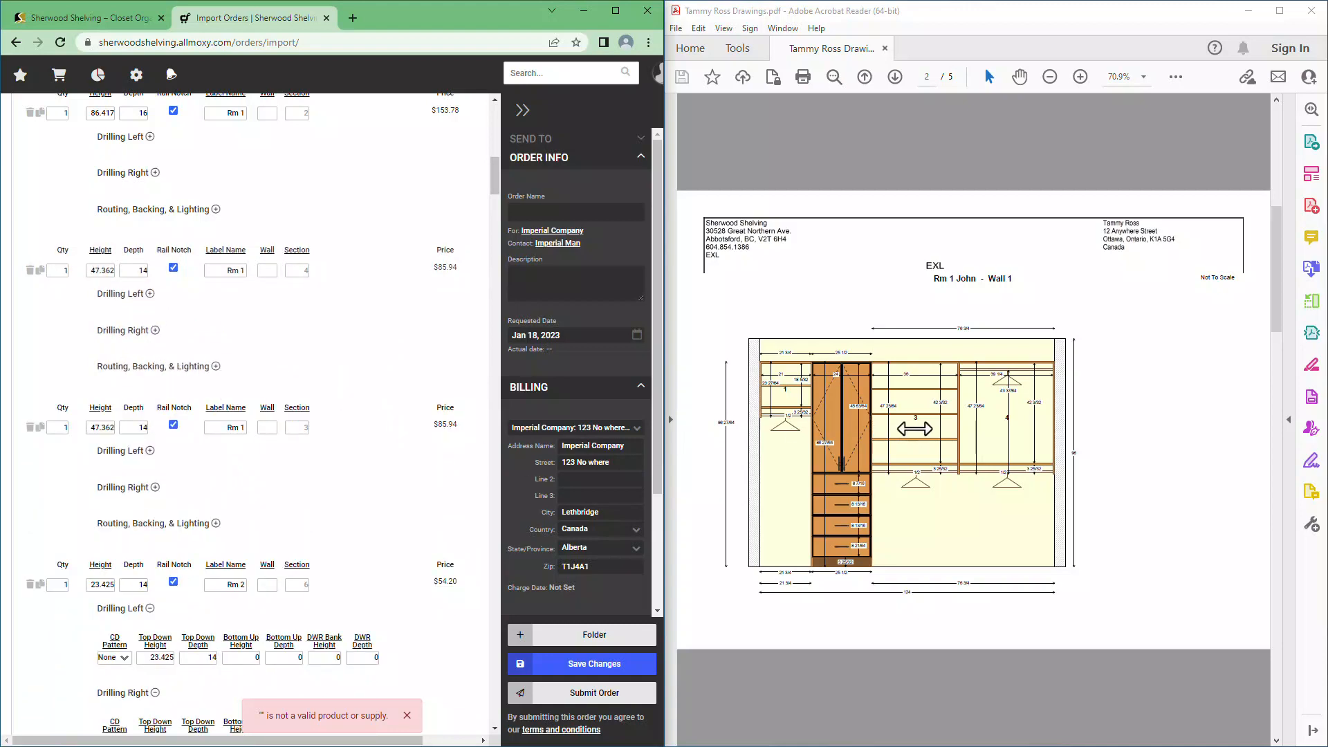
Show the Rm 2 Wall 2 elevation in the PDF and collapse the Routing, Backing, & Lighting section of the Rm 2 section 5 gable
{"action": "scroll", "coordinate": [914, 428], "scroll_direction": "down", "scroll_amount": 2}
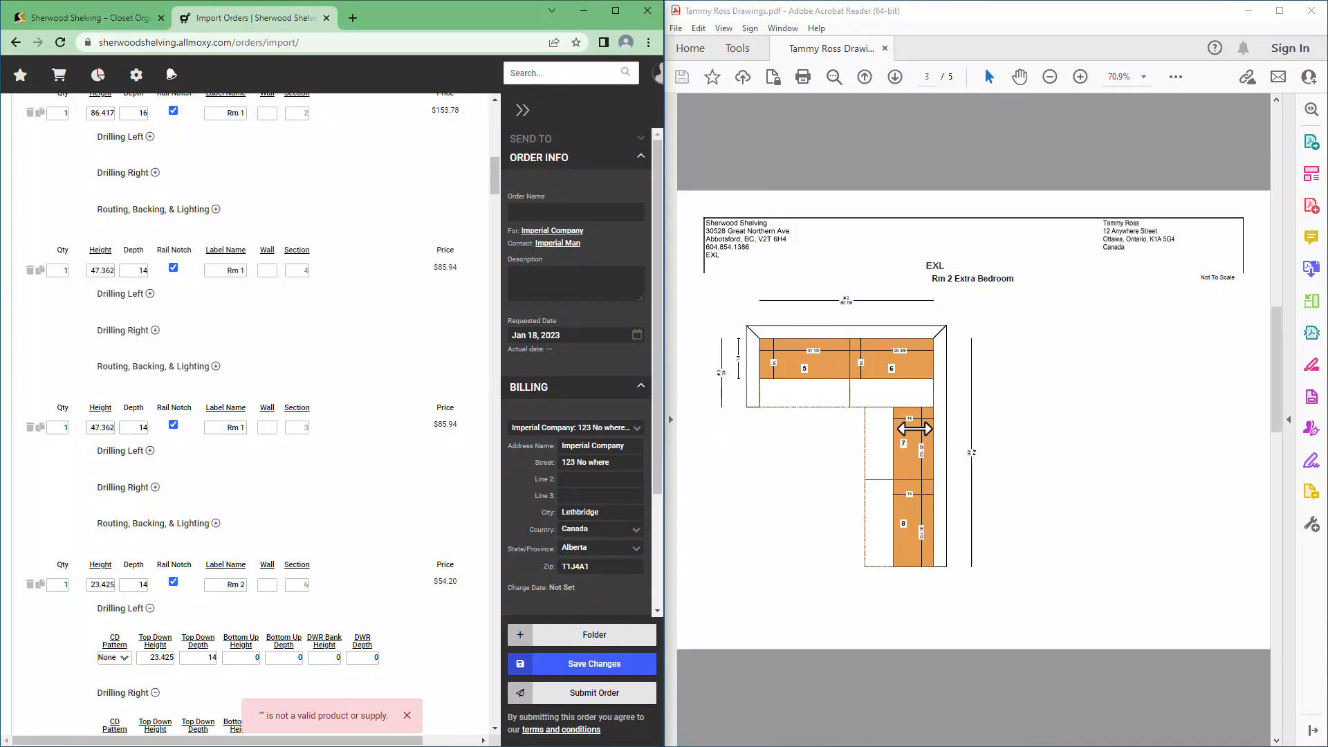
{"action": "scroll", "coordinate": [916, 427], "scroll_direction": "down", "scroll_amount": 2}
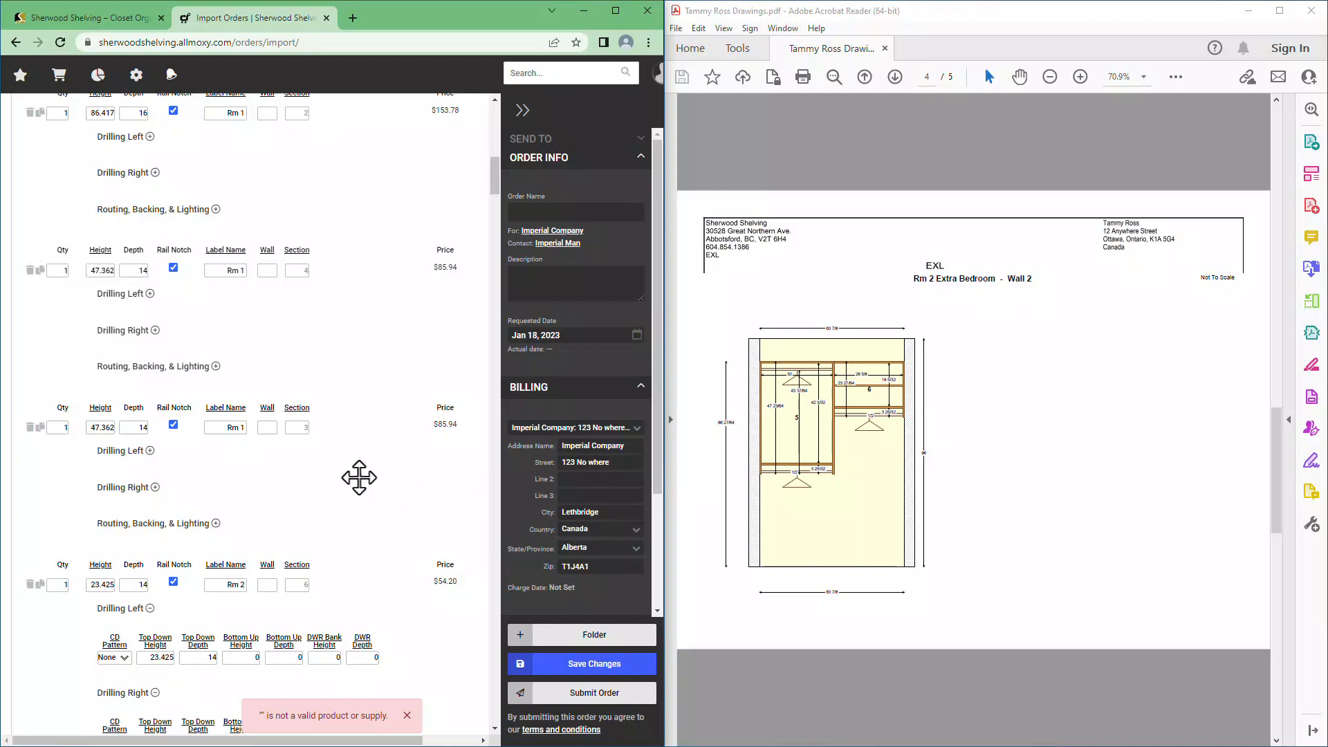
{"action": "scroll", "coordinate": [359, 477], "scroll_direction": "down", "scroll_amount": 5}
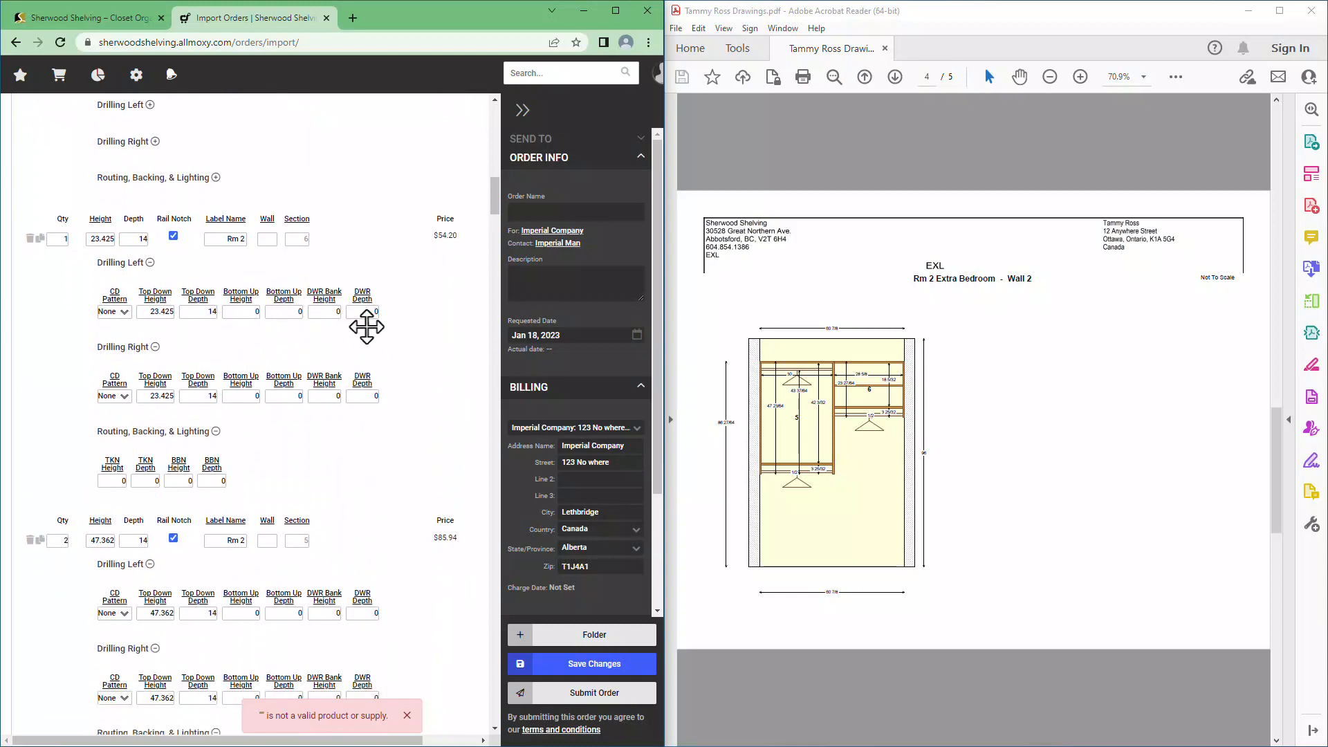
{"action": "scroll", "coordinate": [381, 377], "scroll_direction": "down", "scroll_amount": 3}
{"action": "scroll", "coordinate": [381, 377], "scroll_direction": "down", "scroll_amount": 1}
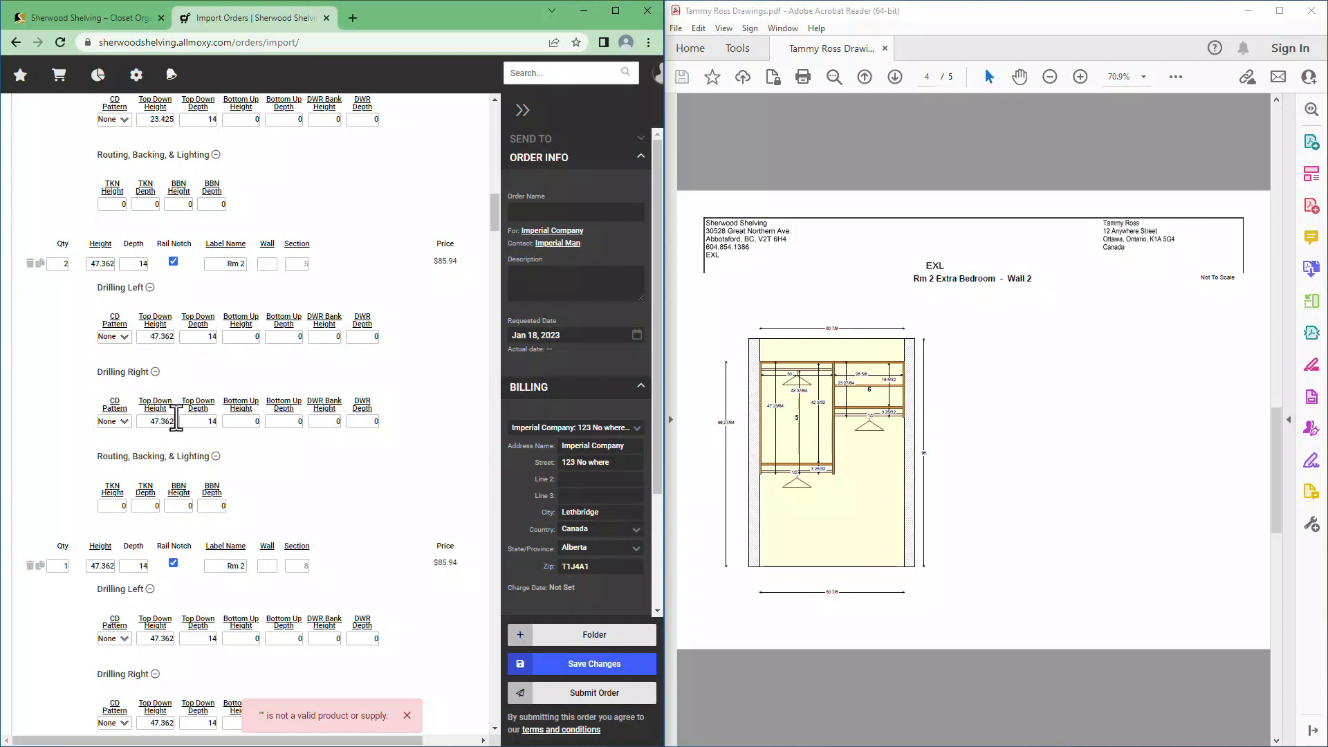
{"action": "left_click", "coordinate": [216, 456]}
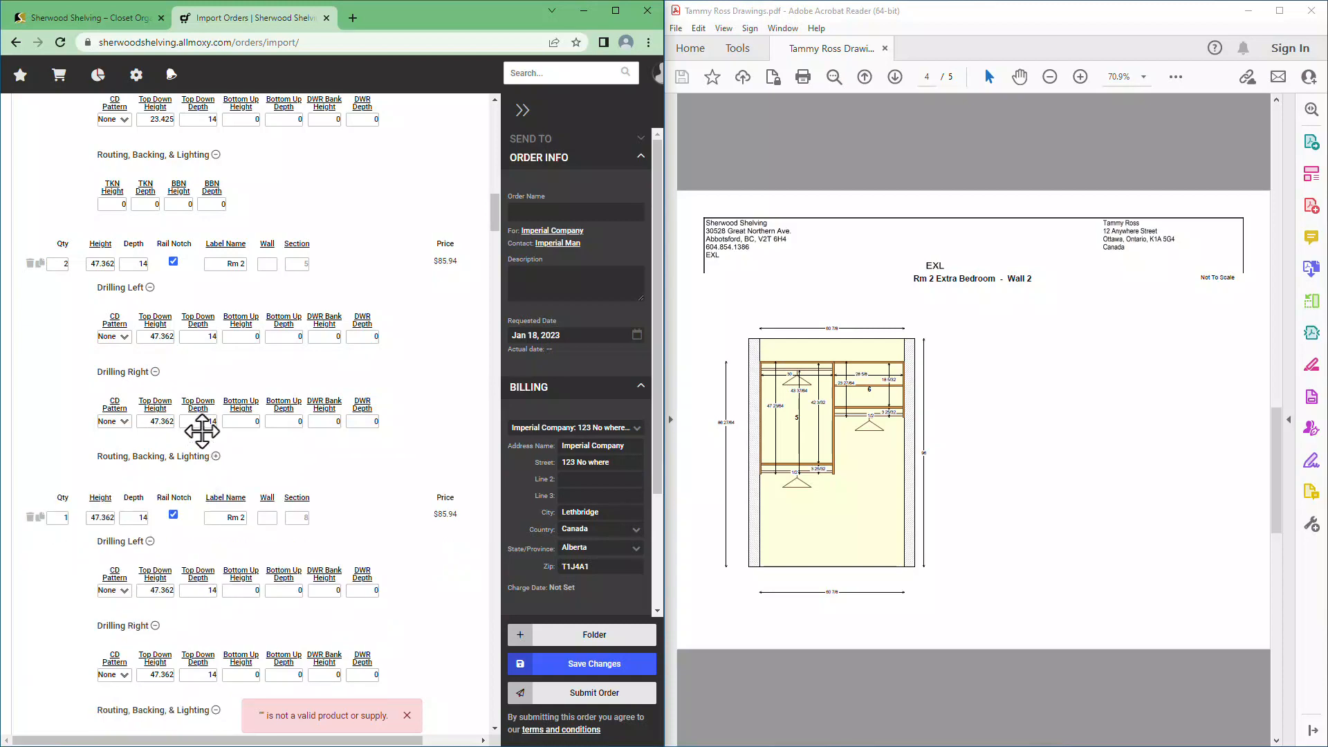
Collapse the drilling sections of the Rm 2 section 5 gable and split it into two duplicate rows with a quantity of 1 each
{"action": "left_click", "coordinate": [155, 372]}
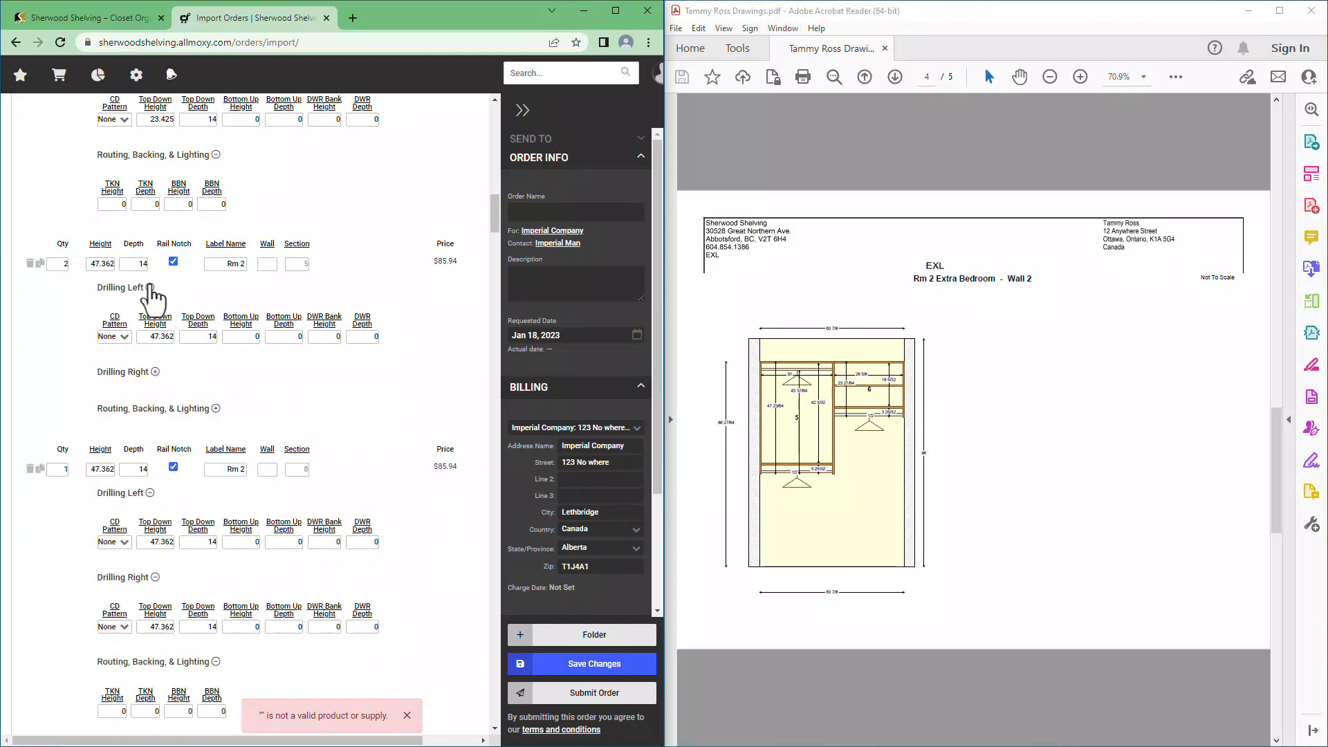
{"action": "left_click", "coordinate": [149, 288]}
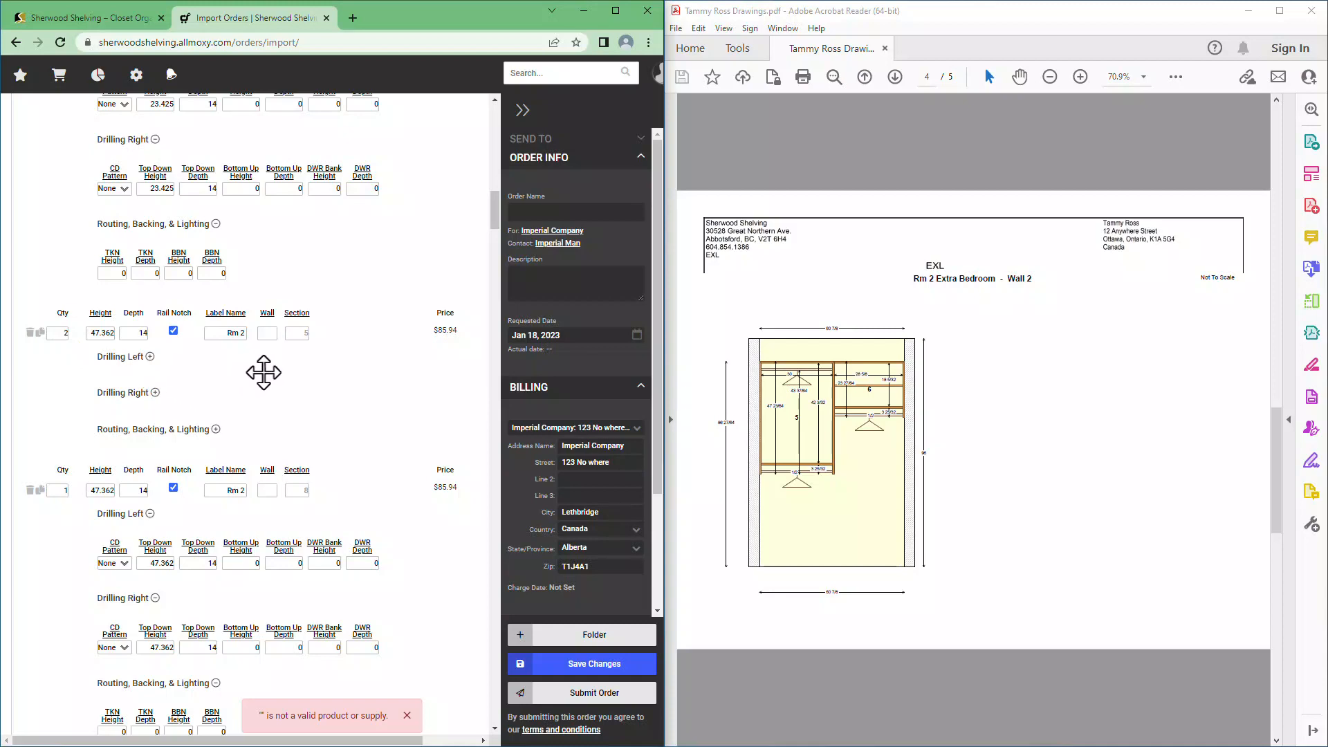
{"action": "left_click", "coordinate": [40, 335]}
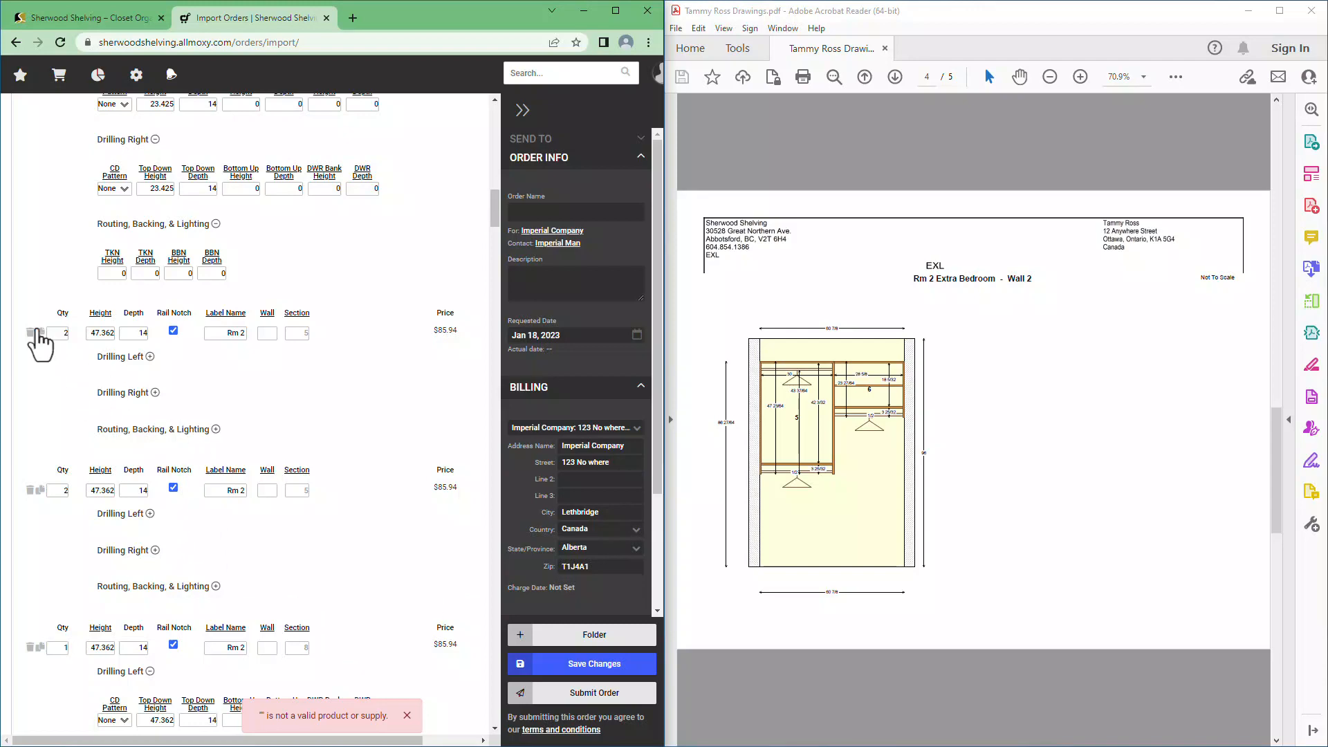
{"action": "left_click_drag", "start_coordinate": [60, 337], "coordinate": [85, 323]}
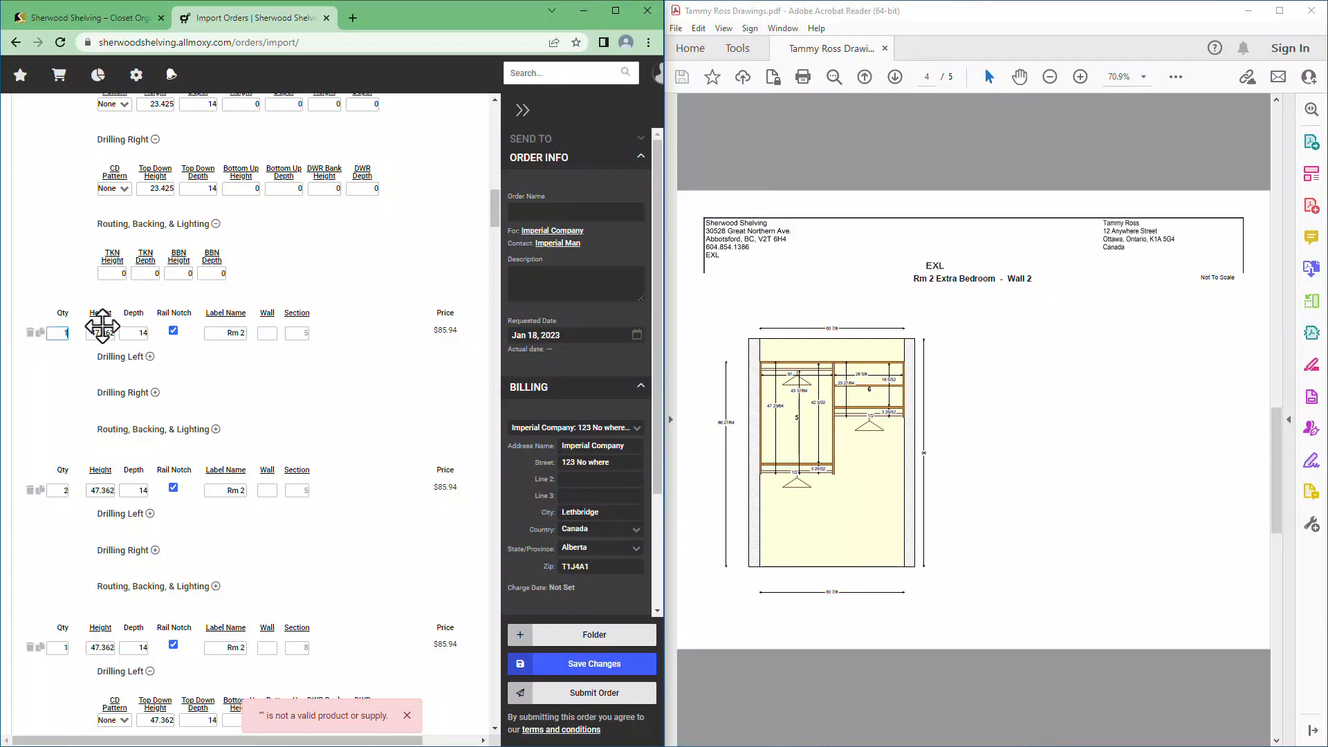
{"action": "scroll", "coordinate": [104, 331], "scroll_direction": "down", "scroll_amount": 2}
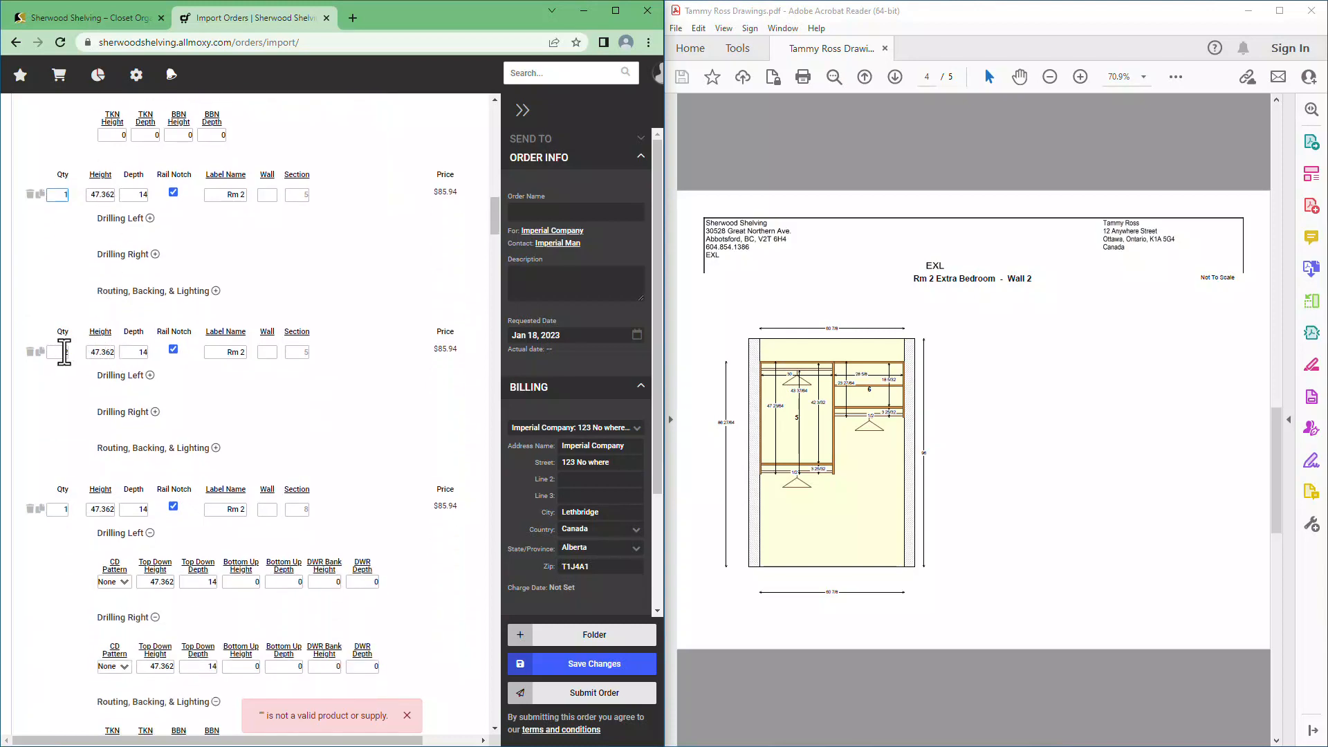
{"action": "left_click_drag", "start_coordinate": [58, 351], "coordinate": [92, 352]}
Expand the sections of the second Rm 2 section 5 gable and set its Drilling Right Top Down Height to 23.425
{"action": "left_click", "coordinate": [150, 375]}
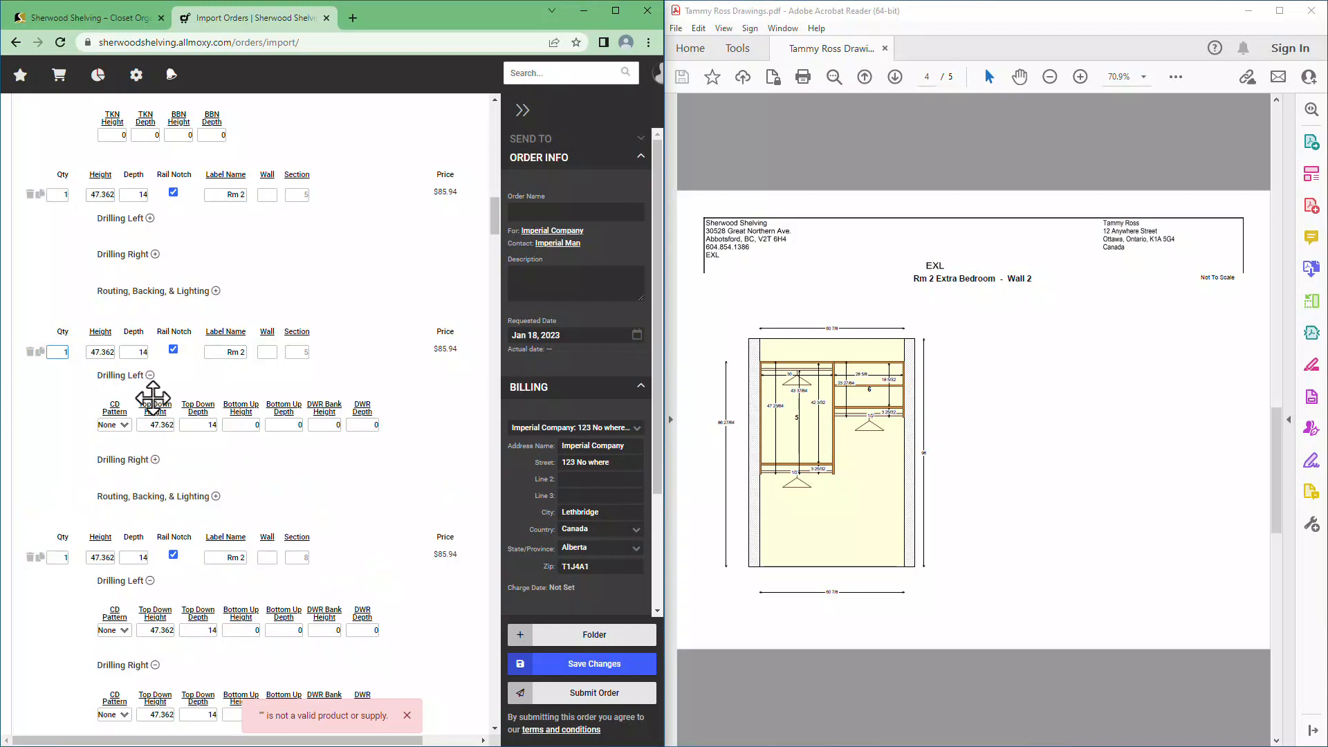
{"action": "left_click", "coordinate": [156, 460]}
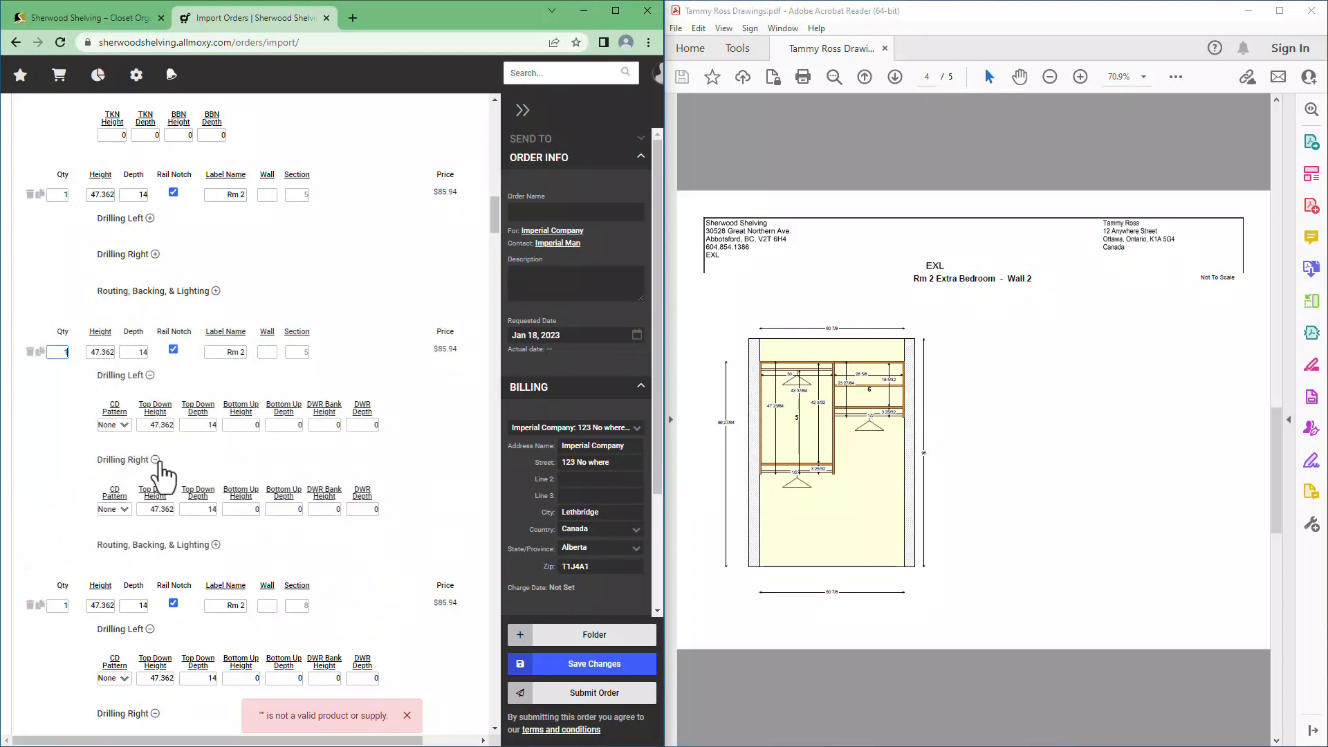
{"action": "left_click", "coordinate": [216, 545]}
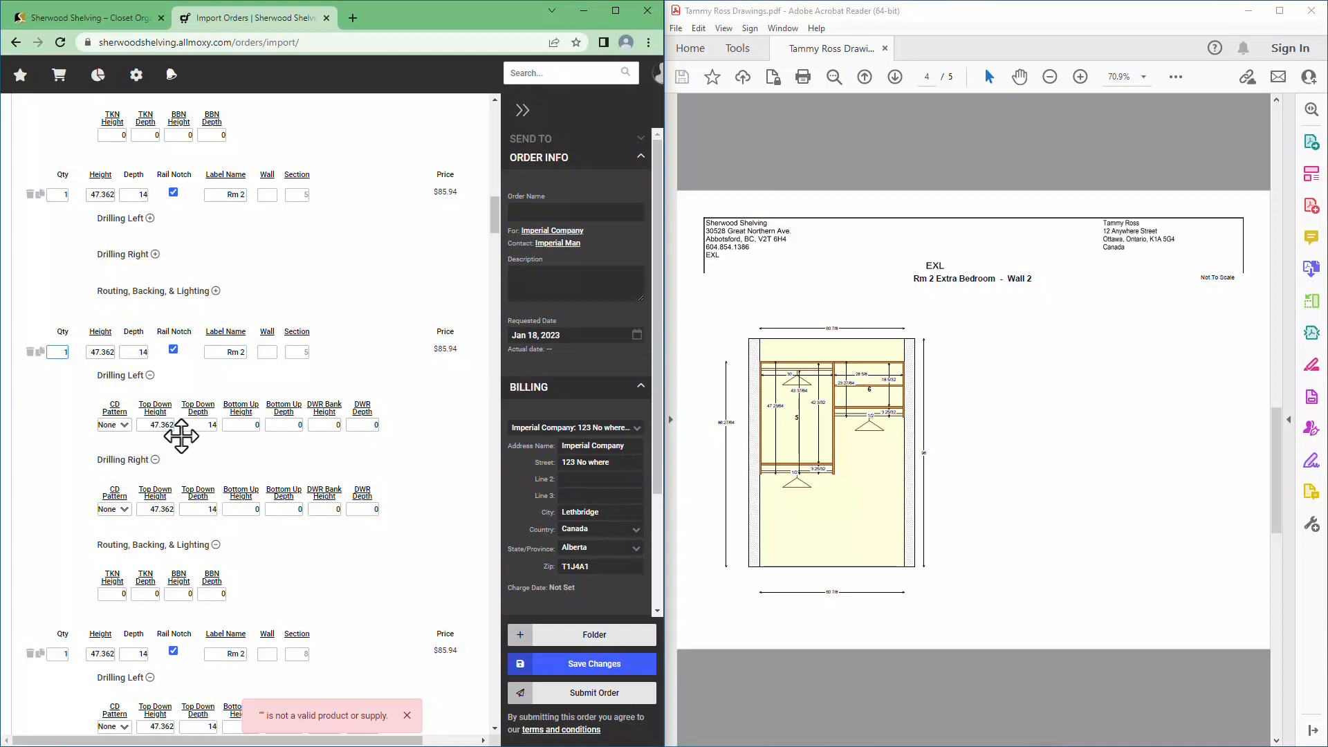
{"action": "left_click", "coordinate": [148, 510]}
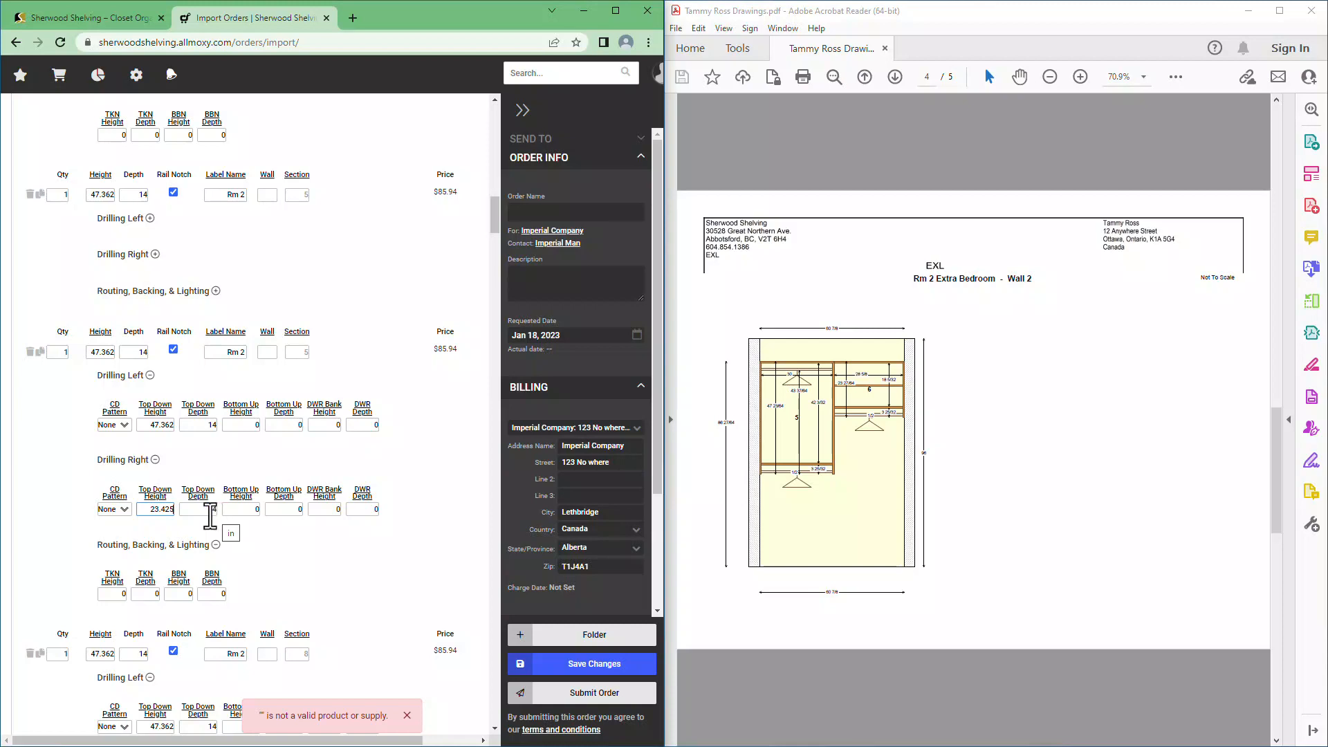
Collapse the Drilling Left, Drilling Right and Routing, Backing, & Lighting sections of the second Rm 2 section 5 gable
{"action": "left_click", "coordinate": [150, 375]}
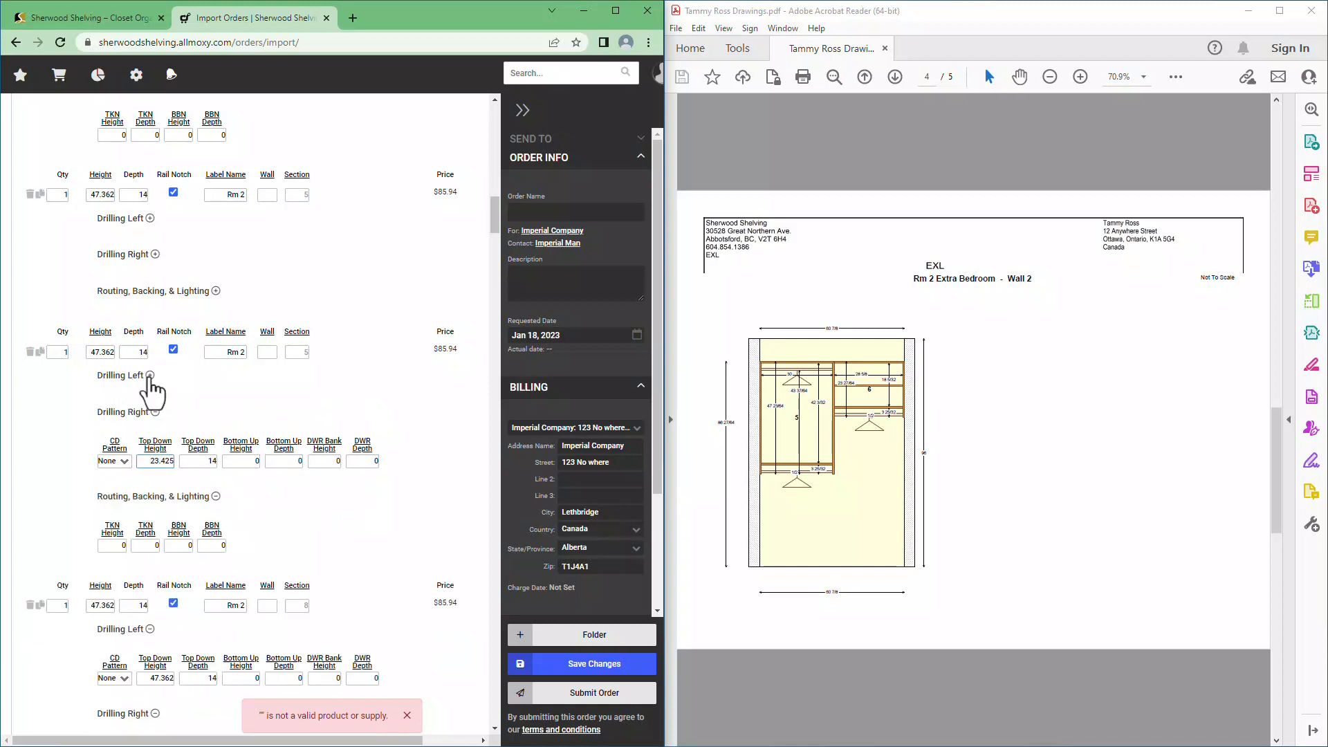
{"action": "left_click", "coordinate": [156, 413]}
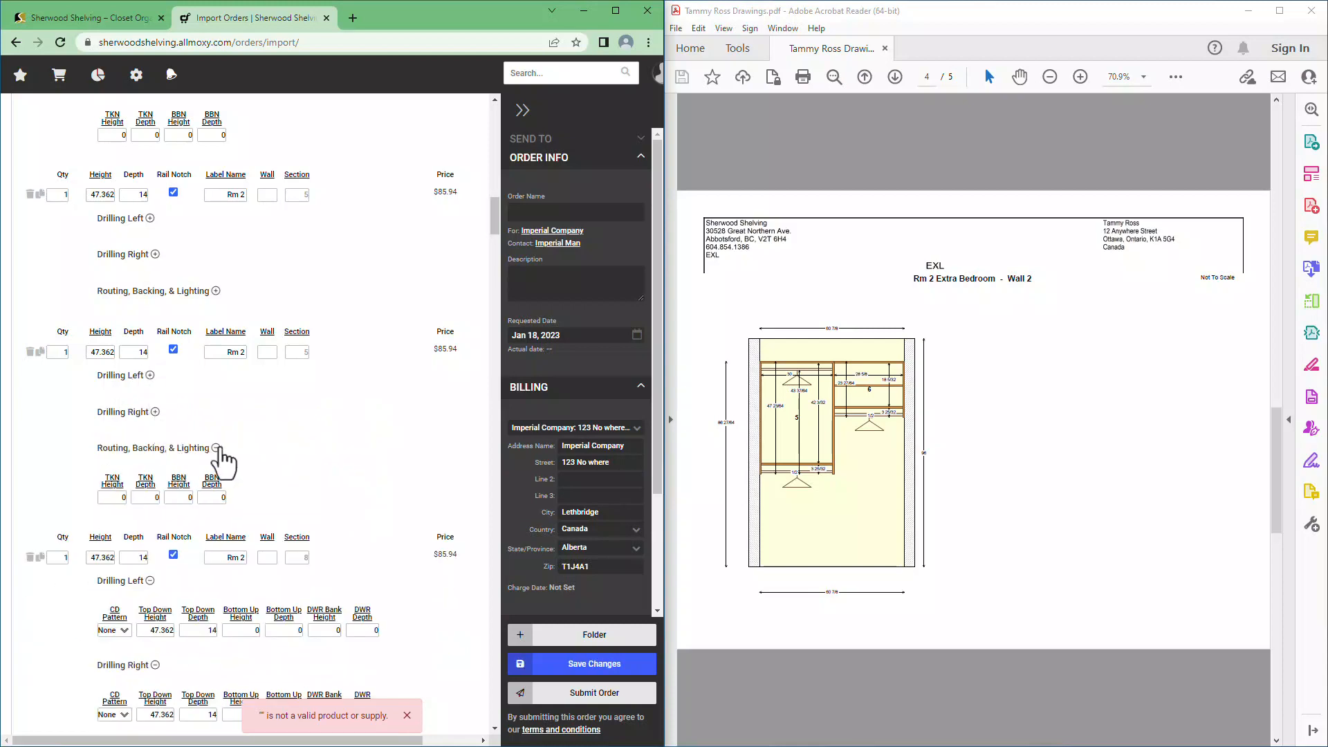
{"action": "left_click", "coordinate": [215, 448]}
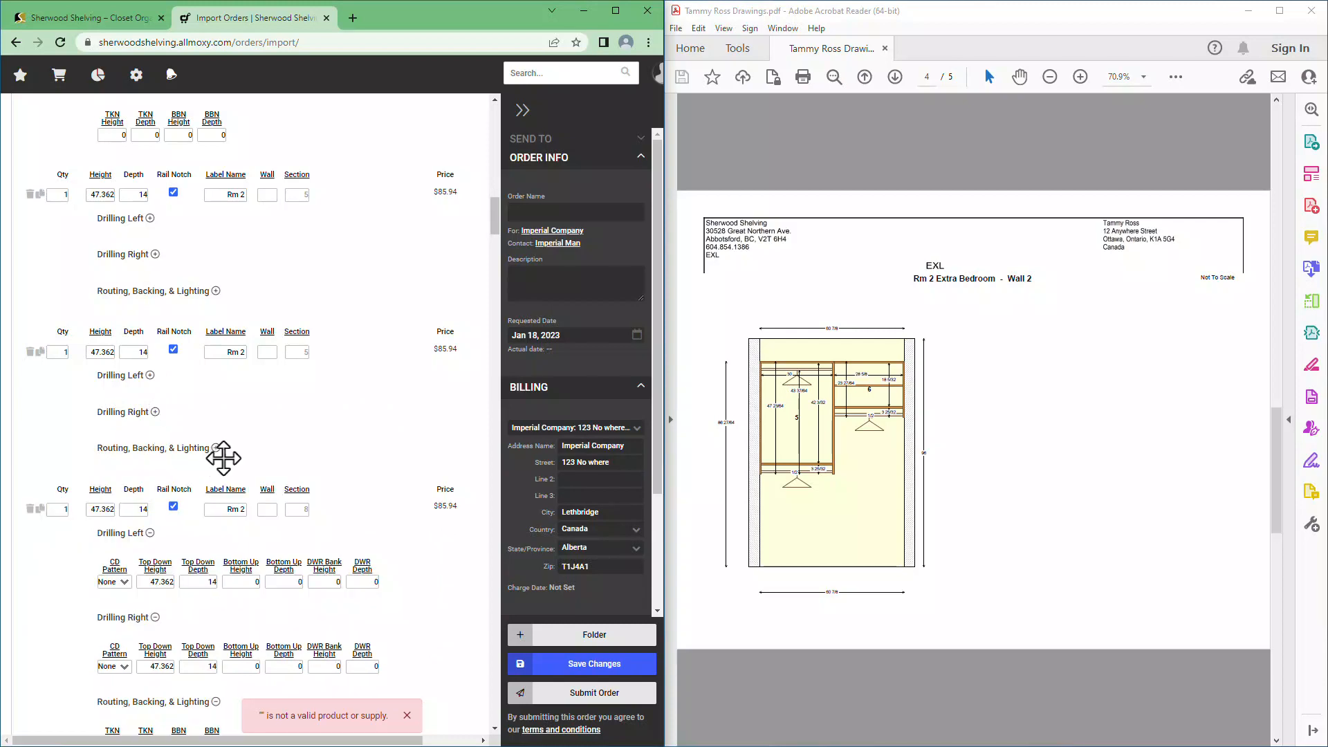
Collapse the Drilling Left, Drilling Right and Routing, Backing, & Lighting sections of the Rm 2 section 6 gable
{"action": "scroll", "coordinate": [276, 455], "scroll_direction": "up", "scroll_amount": 3}
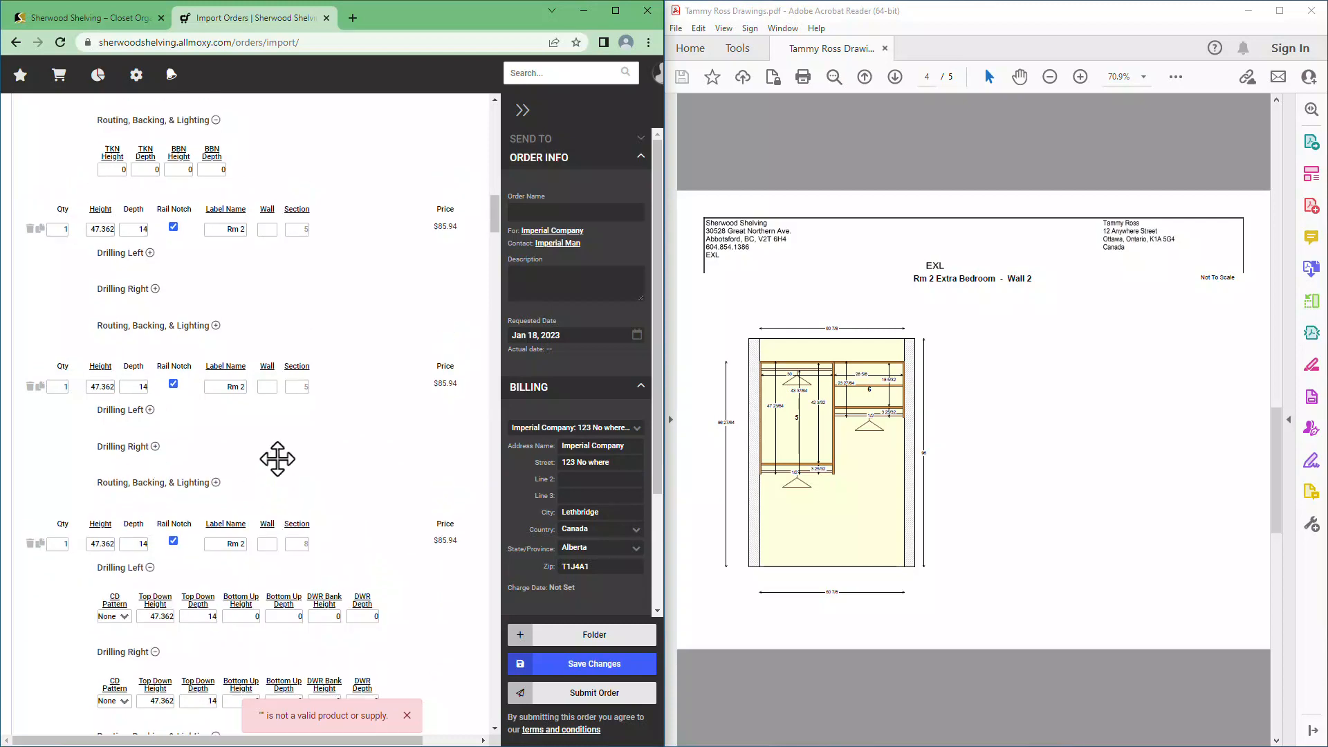
{"action": "scroll", "coordinate": [277, 460], "scroll_direction": "up", "scroll_amount": 3}
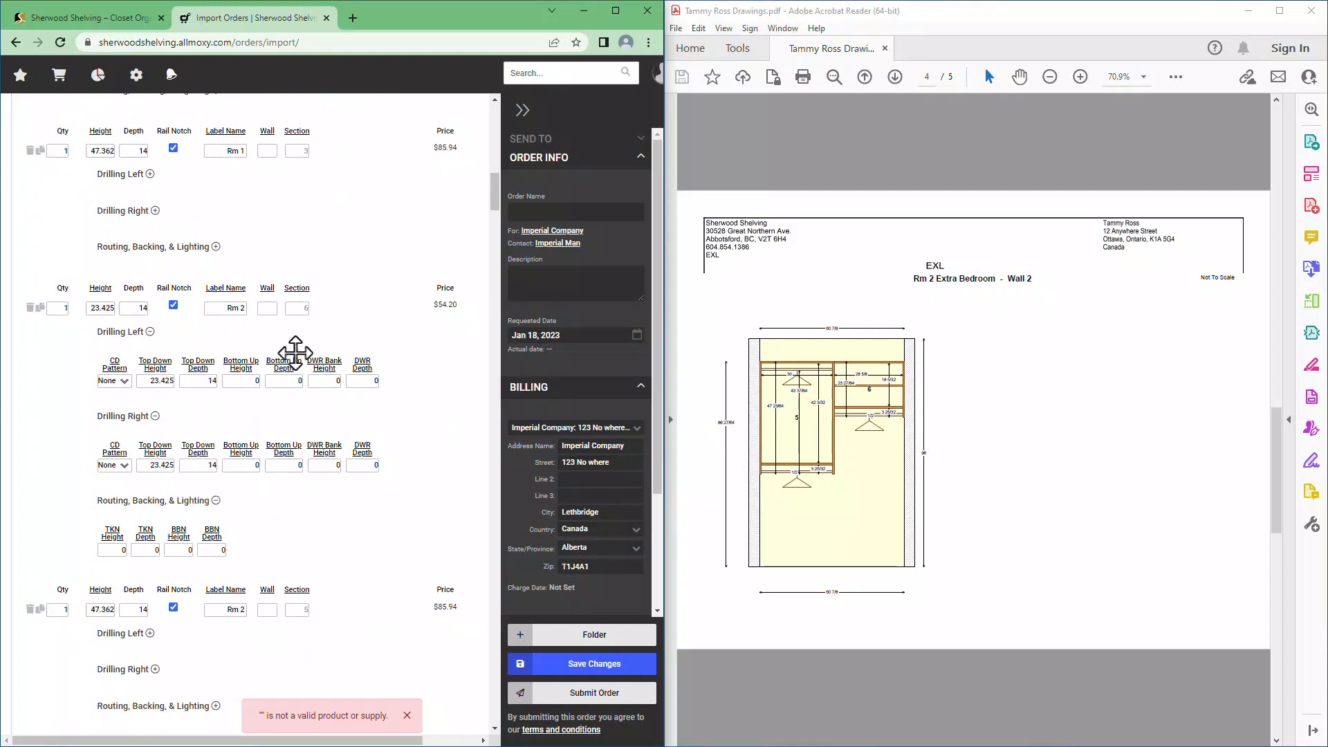
{"action": "left_click", "coordinate": [150, 332]}
{"action": "left_click", "coordinate": [155, 367]}
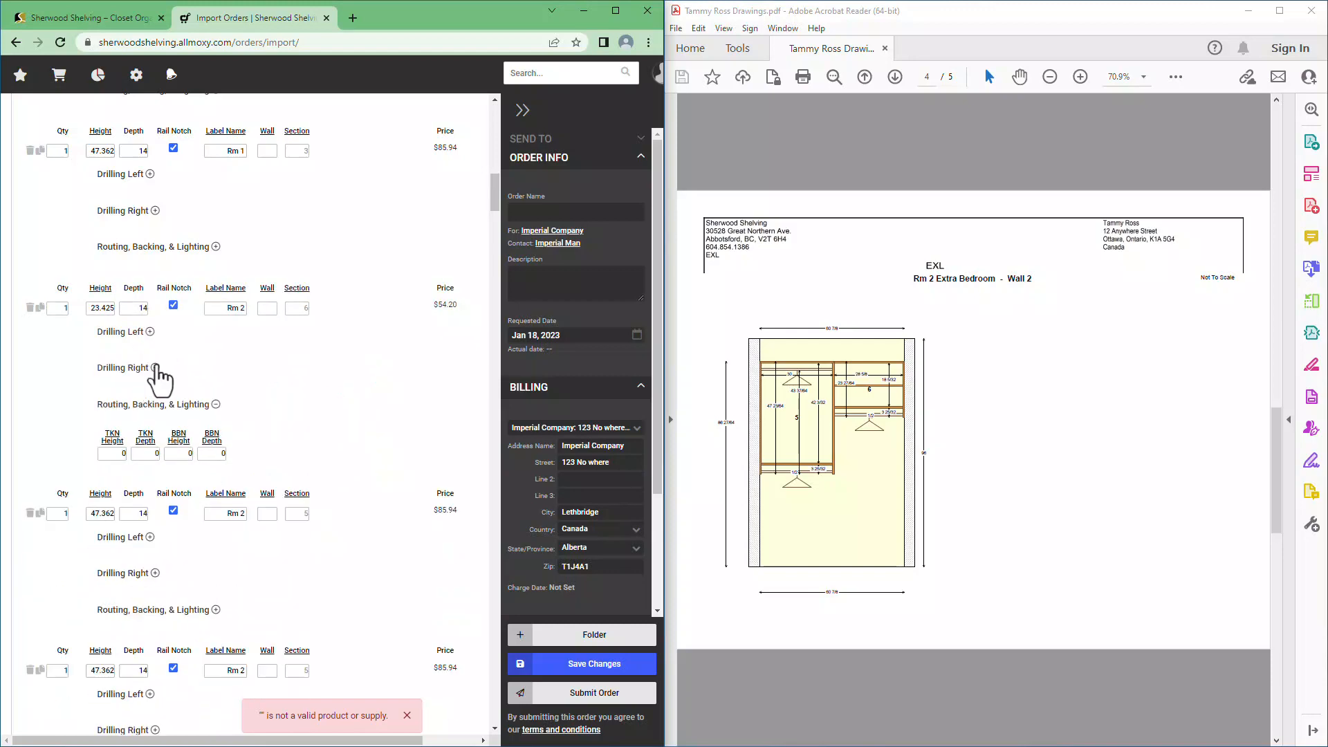
{"action": "left_click", "coordinate": [215, 406]}
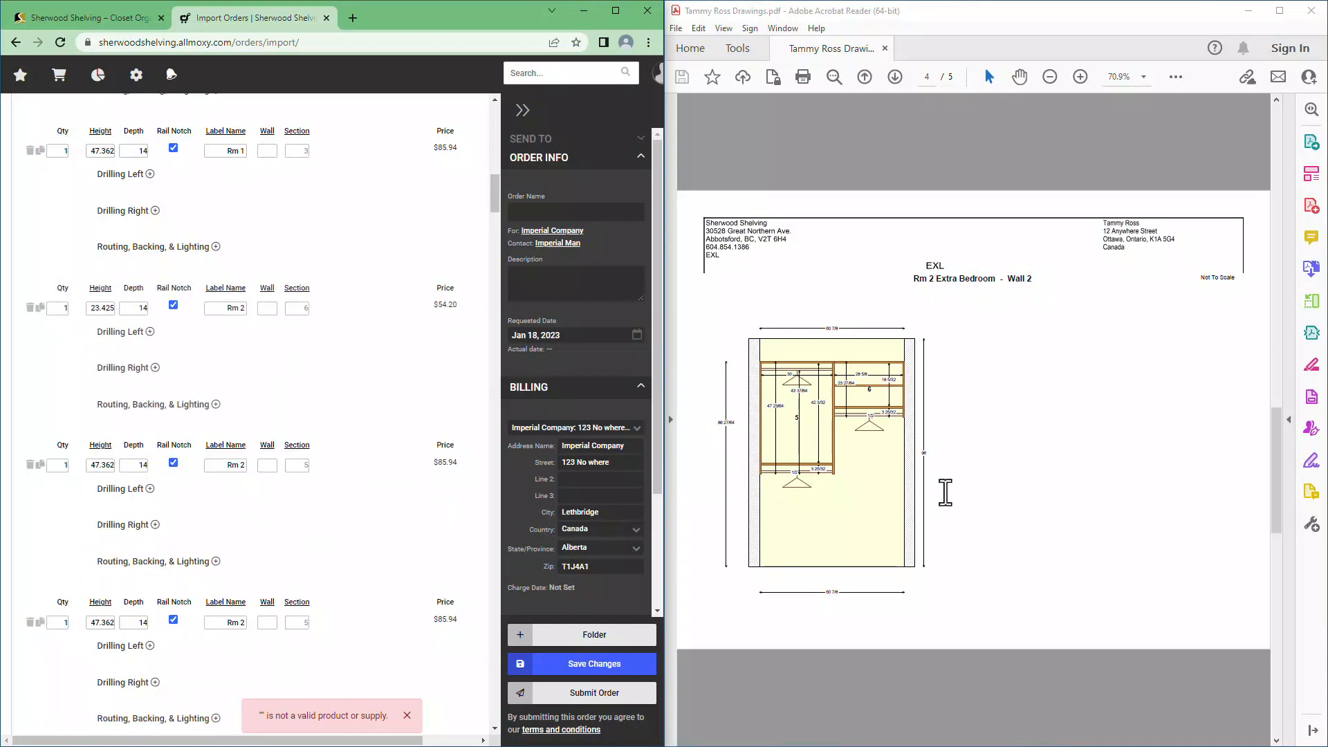
Show the Rm 2 Wall 4 elevation in the PDF and collapse the drilling and routing sections of the section 7 gable
{"action": "scroll", "coordinate": [951, 491], "scroll_direction": "down", "scroll_amount": 2}
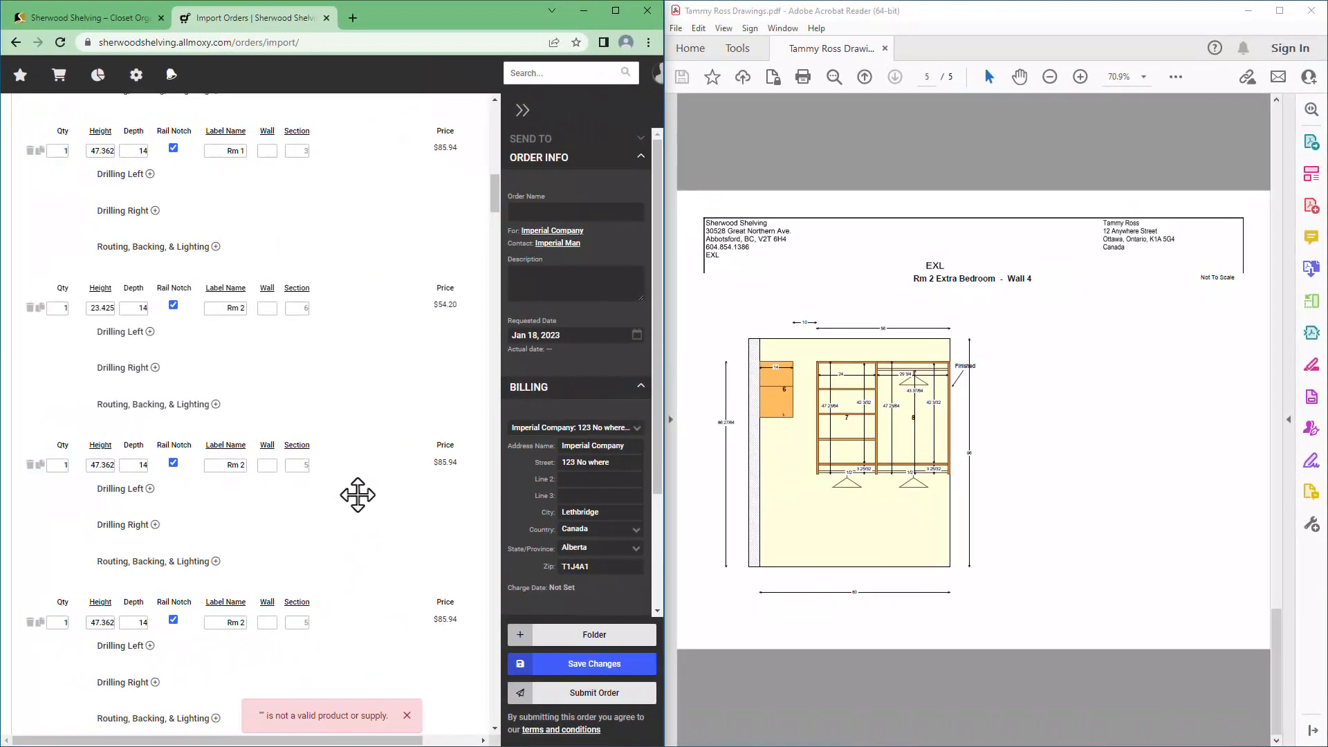
{"action": "scroll", "coordinate": [357, 494], "scroll_direction": "down", "scroll_amount": 6}
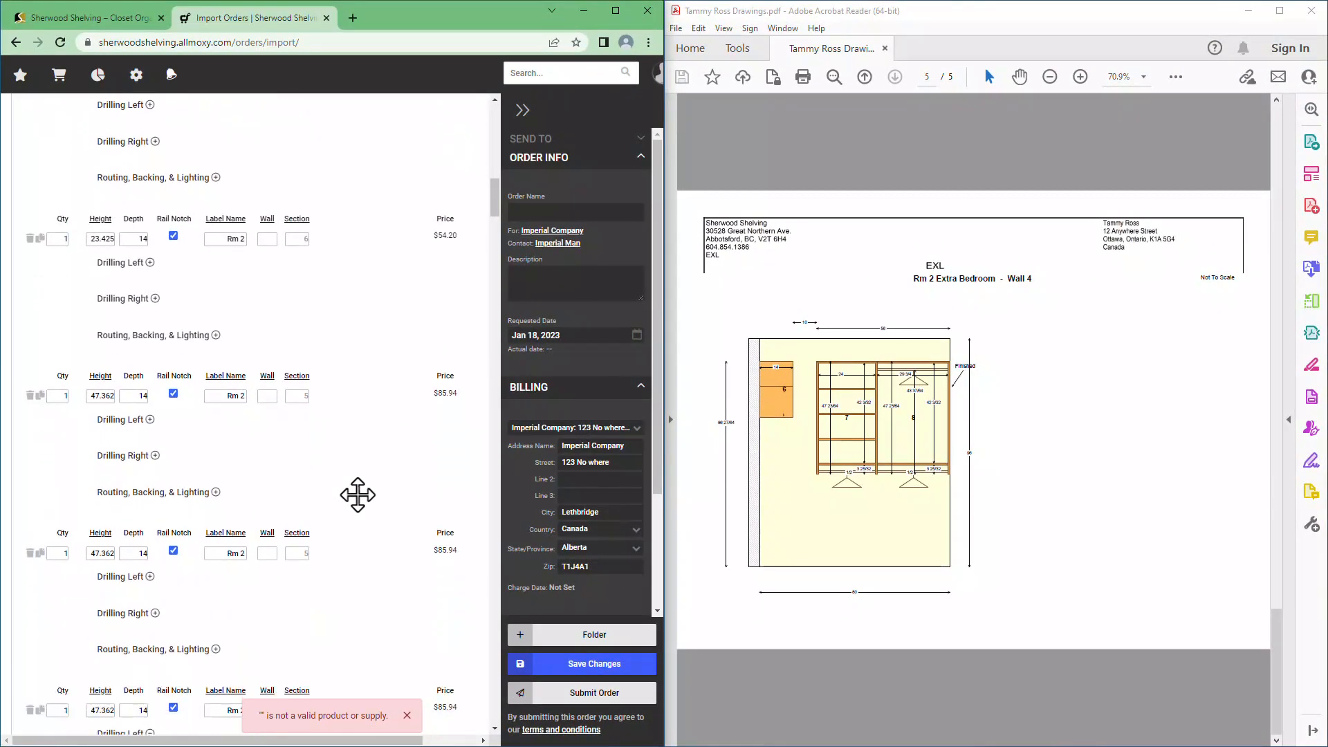
{"action": "scroll", "coordinate": [358, 494], "scroll_direction": "down", "scroll_amount": 1}
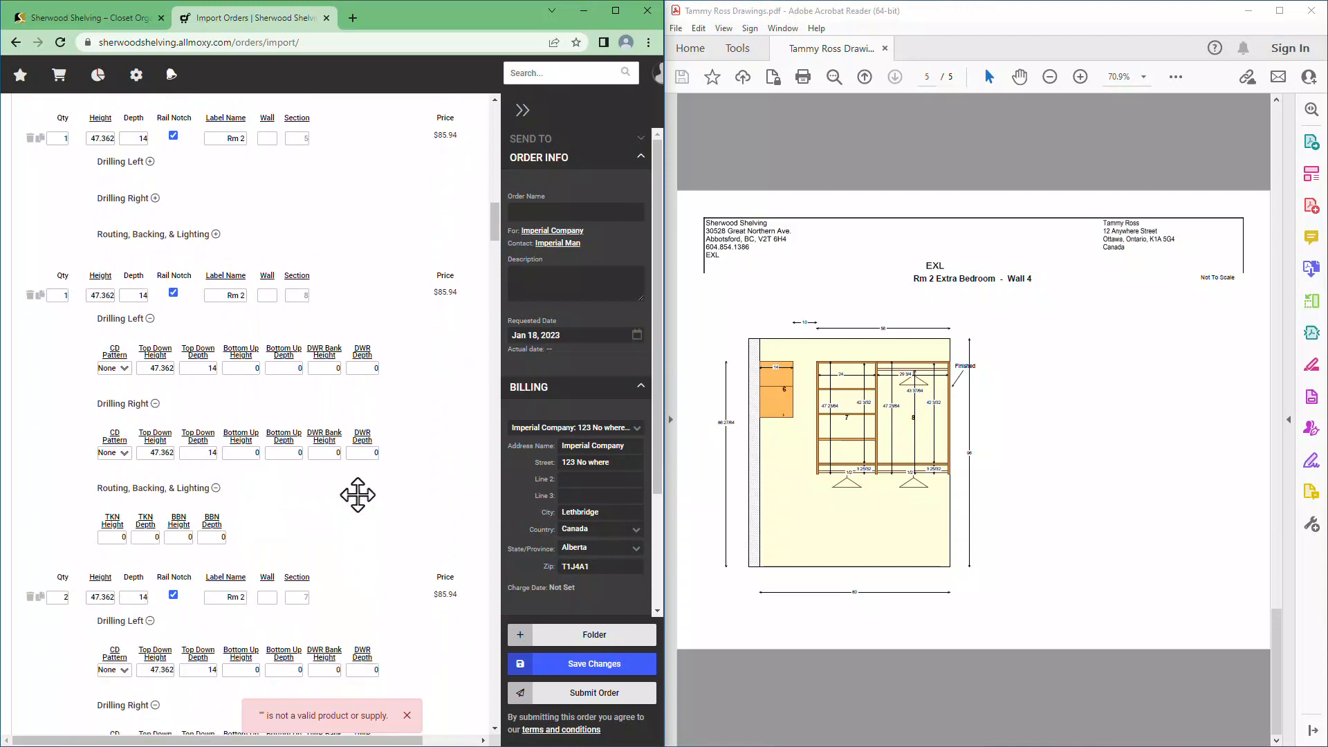
{"action": "scroll", "coordinate": [358, 495], "scroll_direction": "down", "scroll_amount": 4}
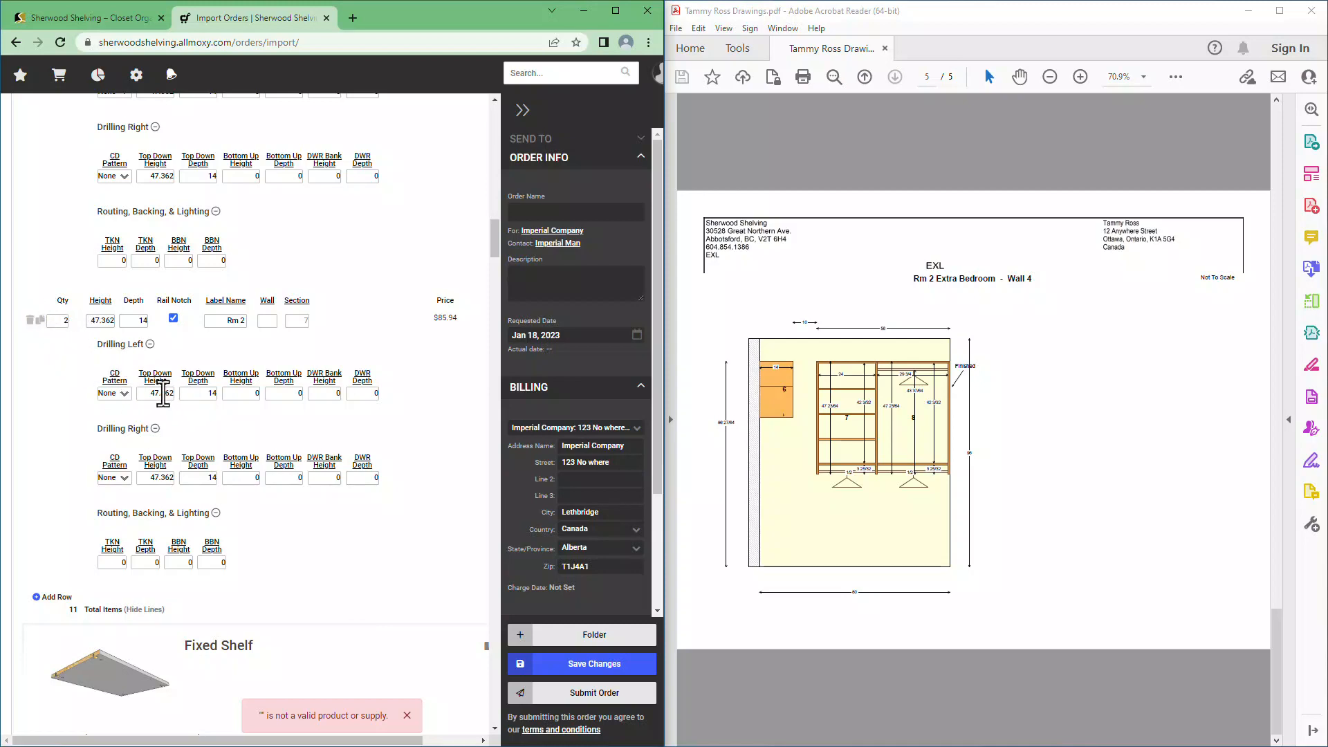
{"action": "left_click", "coordinate": [151, 345]}
{"action": "left_click", "coordinate": [155, 380]}
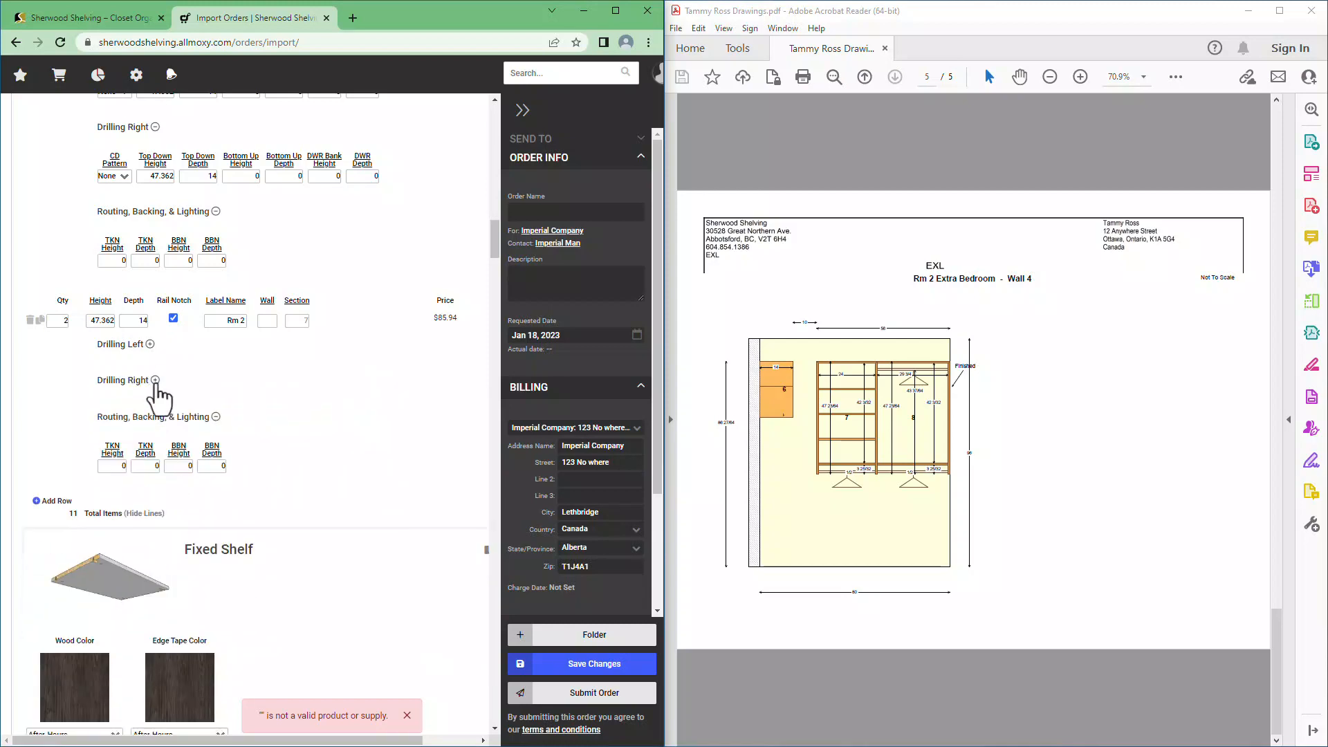
{"action": "left_click", "coordinate": [216, 417]}
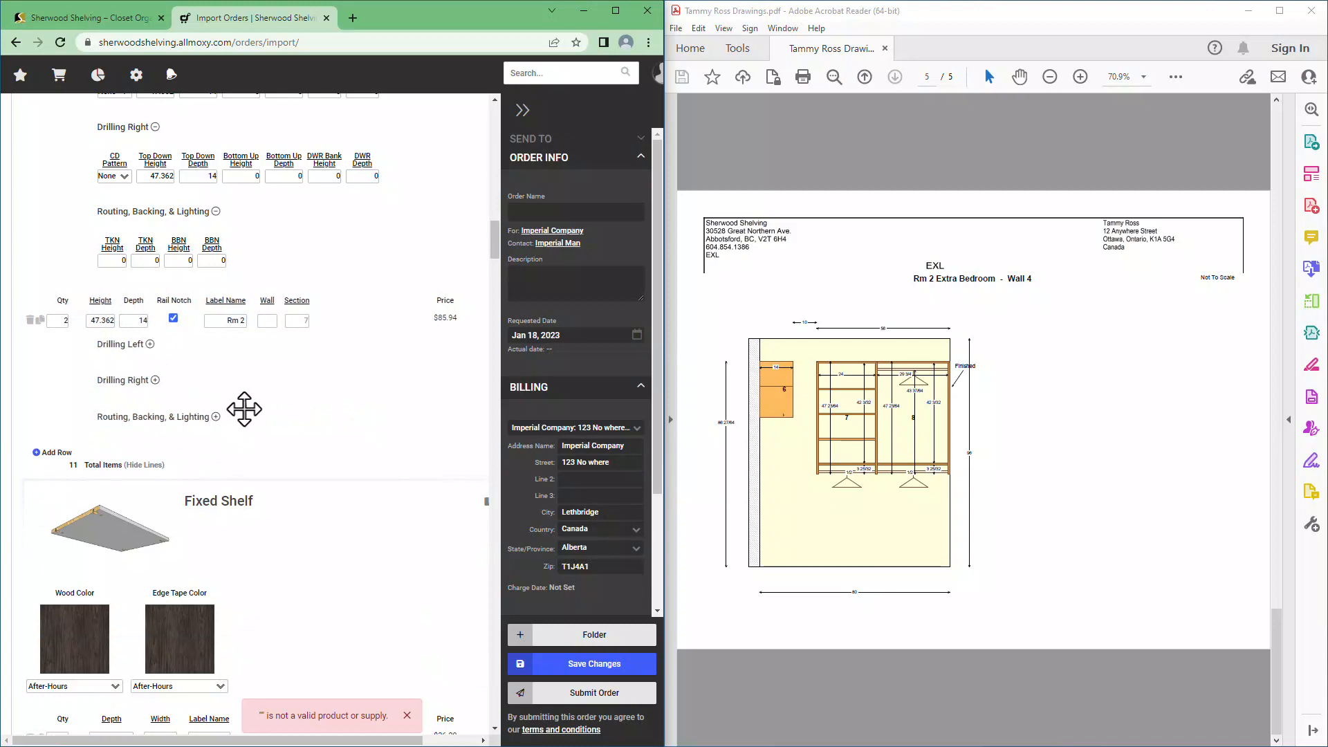
Turn off Rail Notch for the Rm 2 section 8 gable and set its Drilling Right Top Down Height and Top Down Depth to 0
{"action": "scroll", "coordinate": [244, 409], "scroll_direction": "up", "scroll_amount": 4}
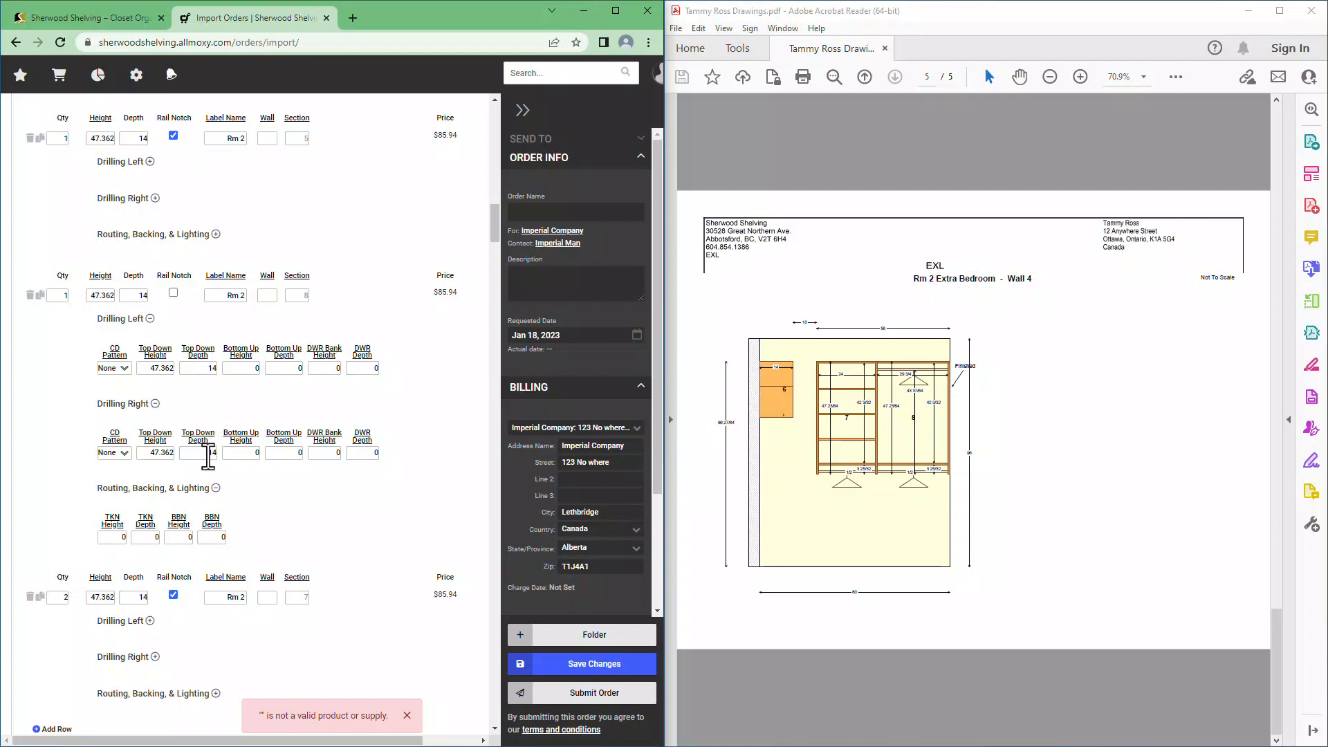
{"action": "double_click", "coordinate": [149, 453]}
{"action": "key", "text": "BackSpace"}
{"action": "left_click", "coordinate": [207, 452]}
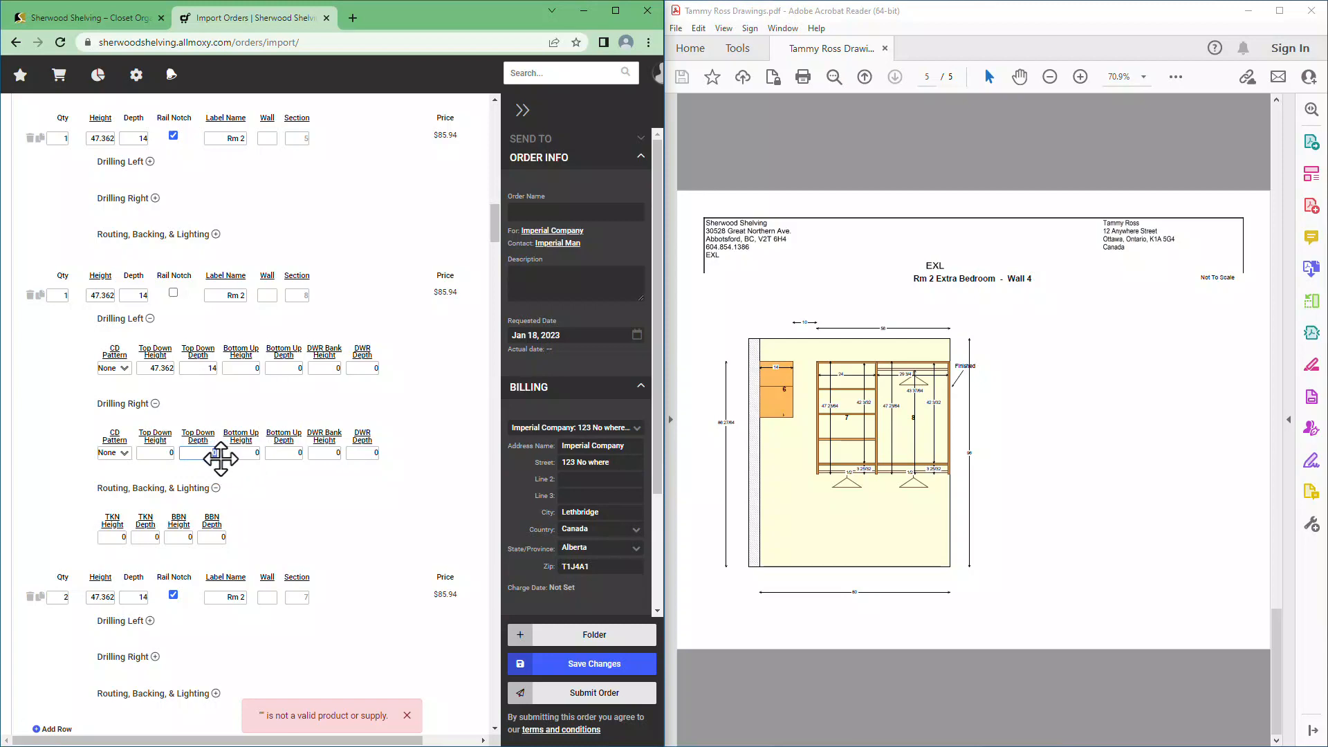
{"action": "key", "text": "BackSpace"}
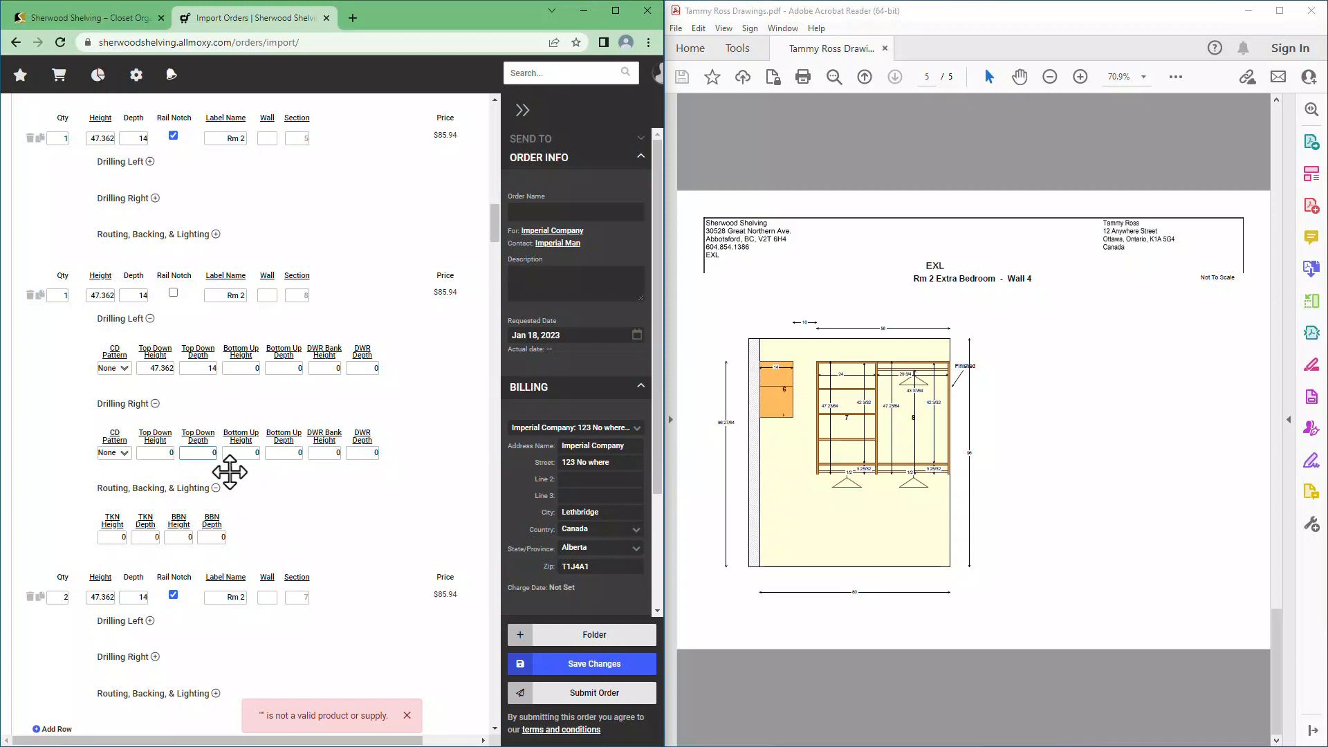
{"action": "type", "text": "0"}
Dismiss the invalid product message and collapse the drilling and routing sections of the Rm 2 section 8 gable
{"action": "left_click", "coordinate": [409, 719]}
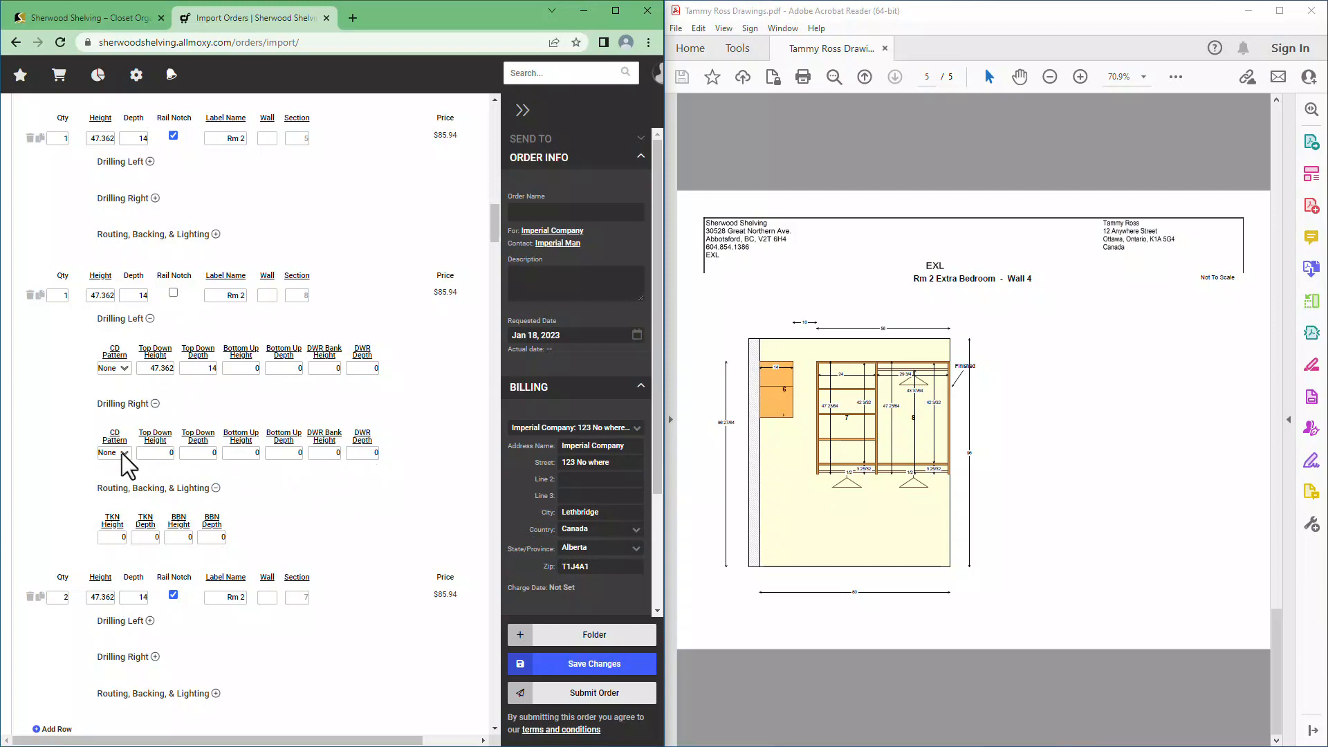
{"action": "left_click", "coordinate": [150, 320]}
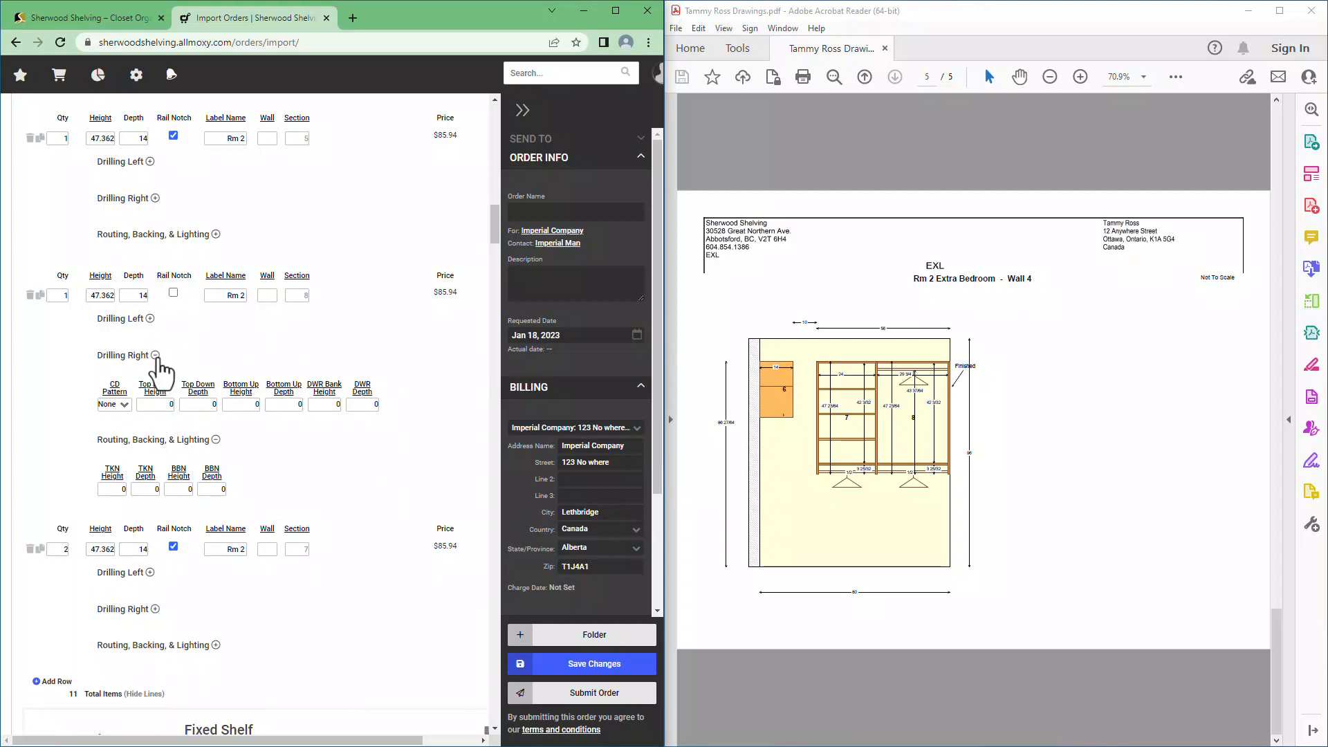
{"action": "left_click", "coordinate": [156, 356]}
{"action": "left_click", "coordinate": [216, 391]}
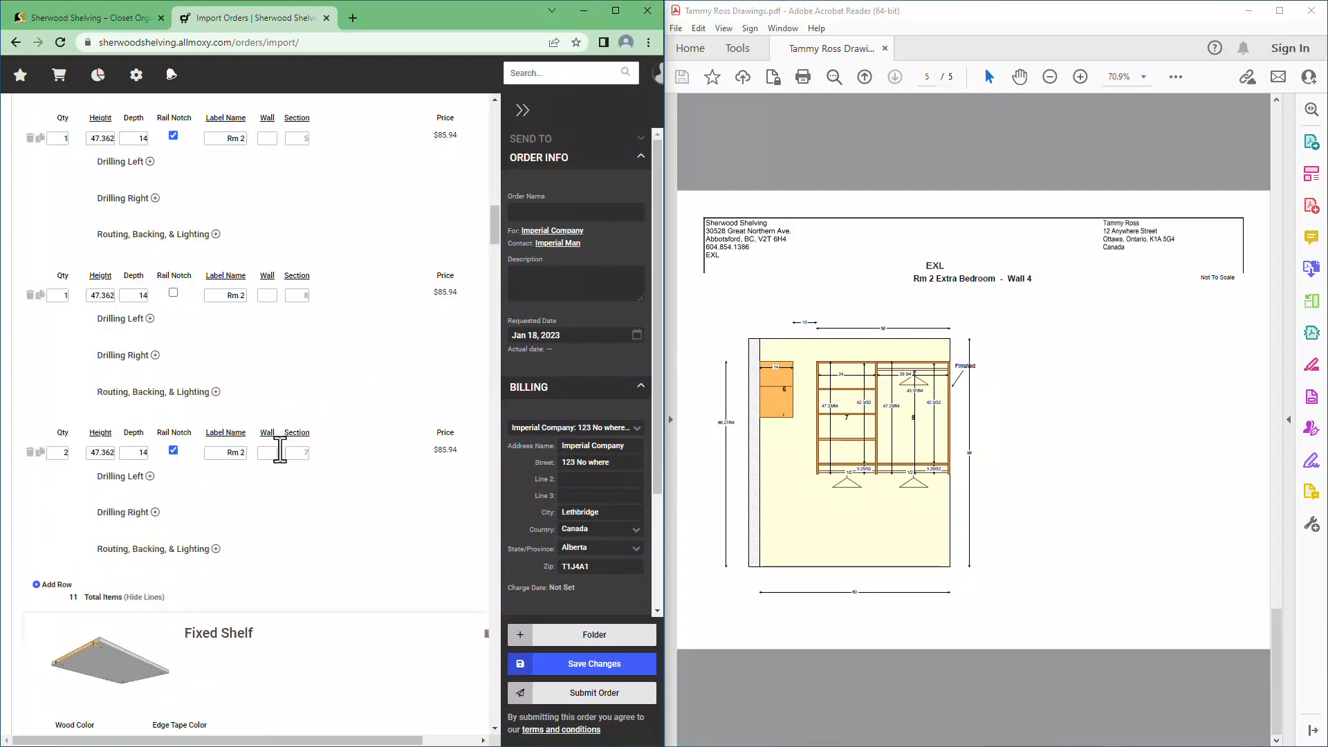
{"action": "scroll", "coordinate": [283, 457], "scroll_direction": "down", "scroll_amount": 1}
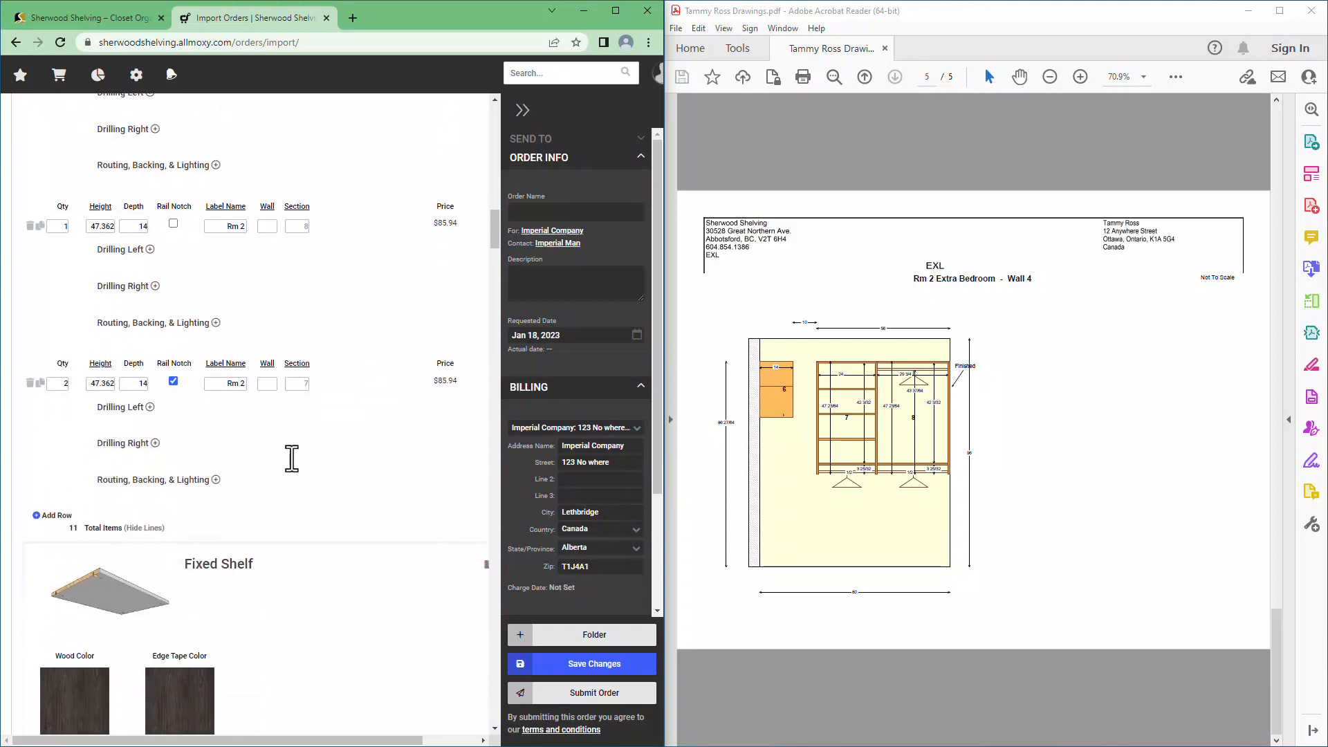